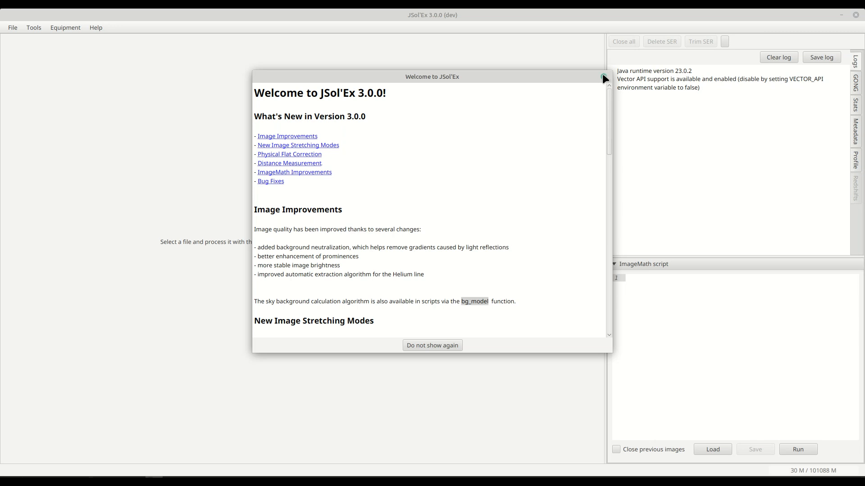
- Dismiss the welcome window, then open the recent file 01bg_remove/3968_CaK_scan.ser and process it in quick mode
{"action": "left_click", "coordinate": [603, 76]}
{"action": "left_click", "coordinate": [12, 27]}
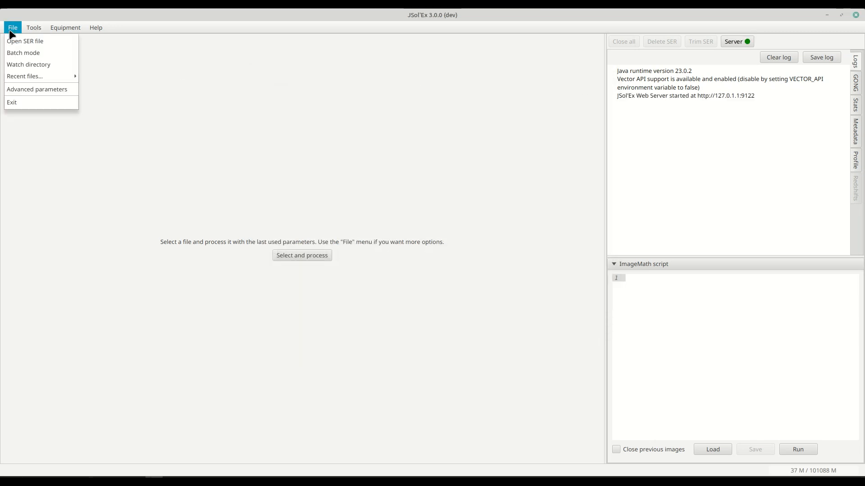
{"action": "mouse_move", "coordinate": [25, 77]}
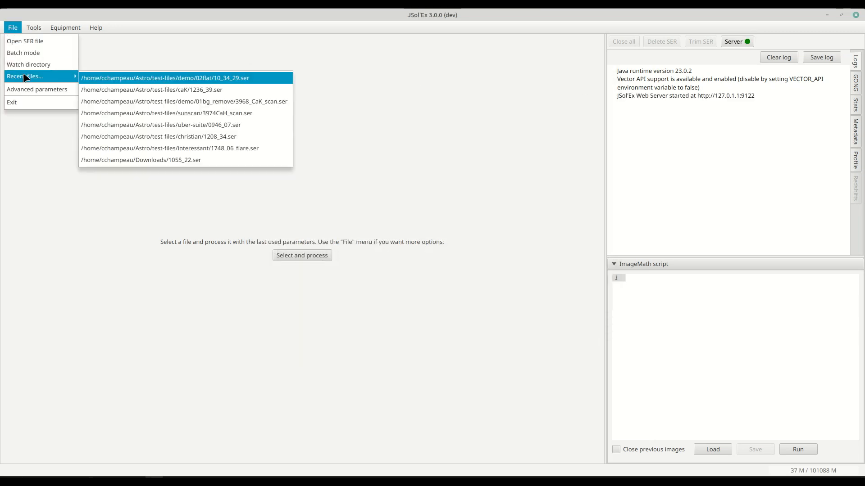
{"action": "left_click", "coordinate": [252, 103]}
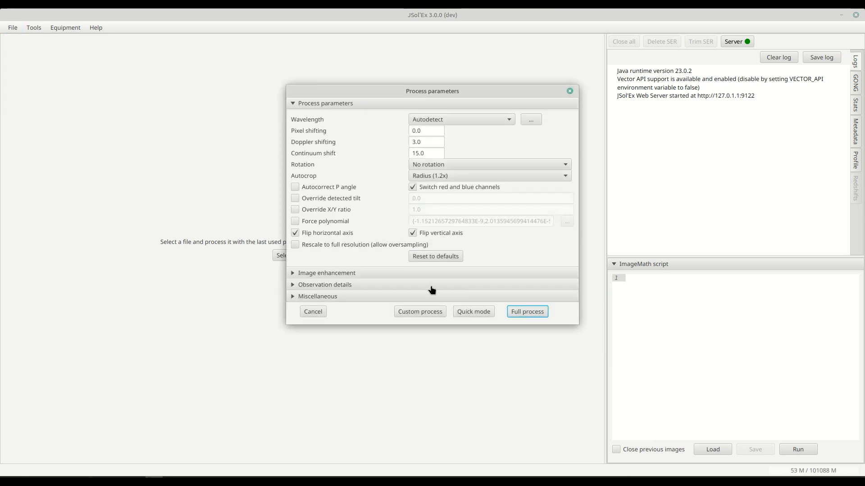
{"action": "left_click", "coordinate": [465, 312]}
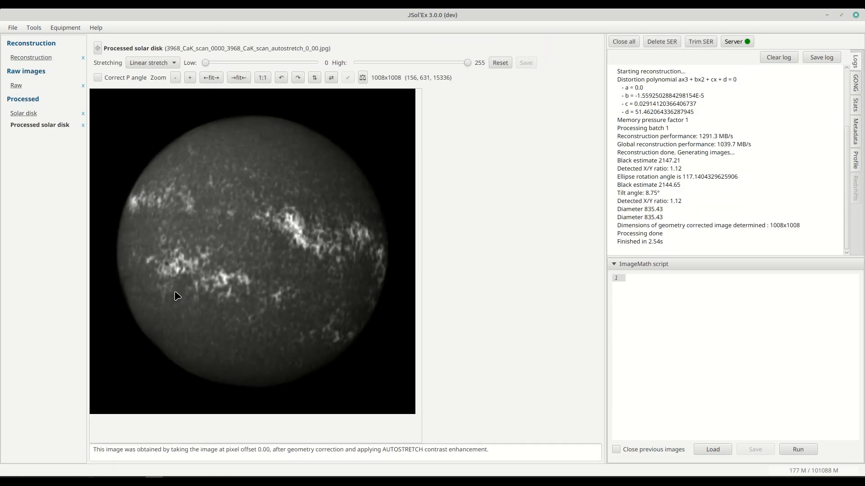
- Compare the background of the unprocessed solar disk with that of the processed solar disk
{"action": "left_click", "coordinate": [20, 114]}
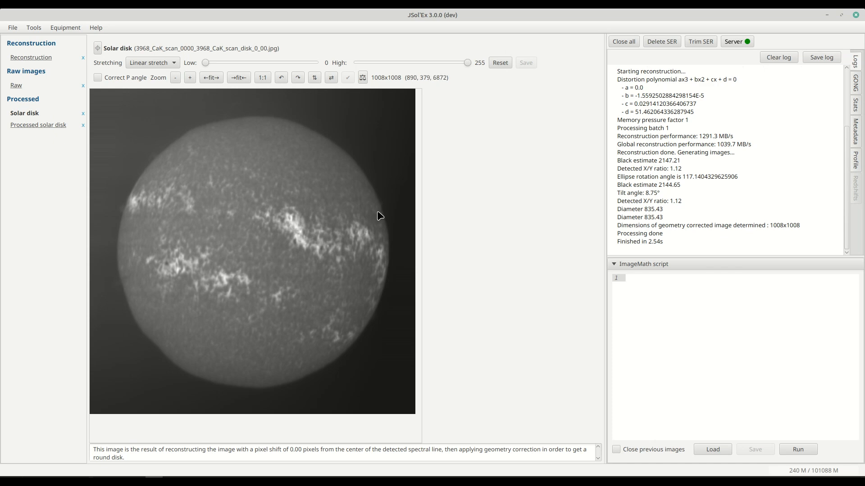
{"action": "left_click", "coordinate": [55, 134]}
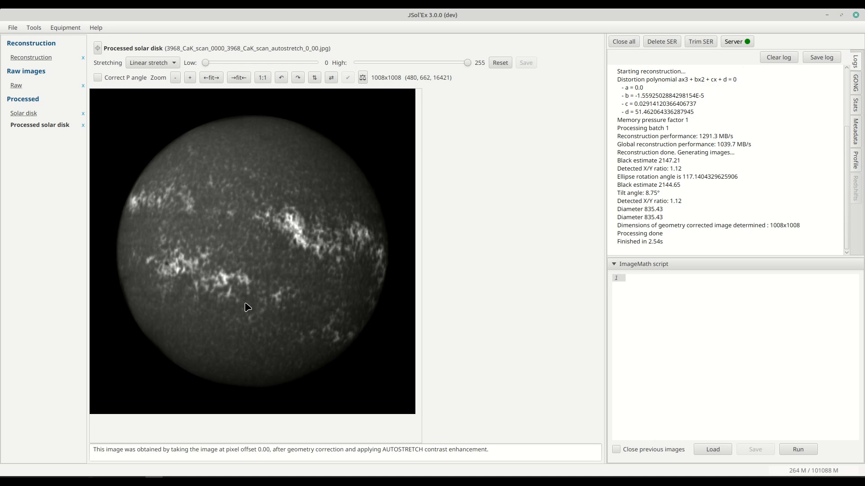
{"action": "left_click", "coordinate": [20, 118]}
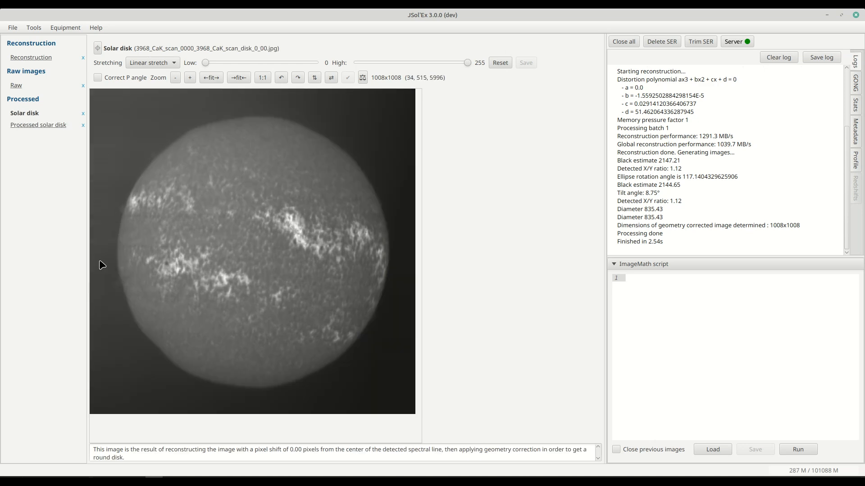
{"action": "left_click", "coordinate": [28, 125]}
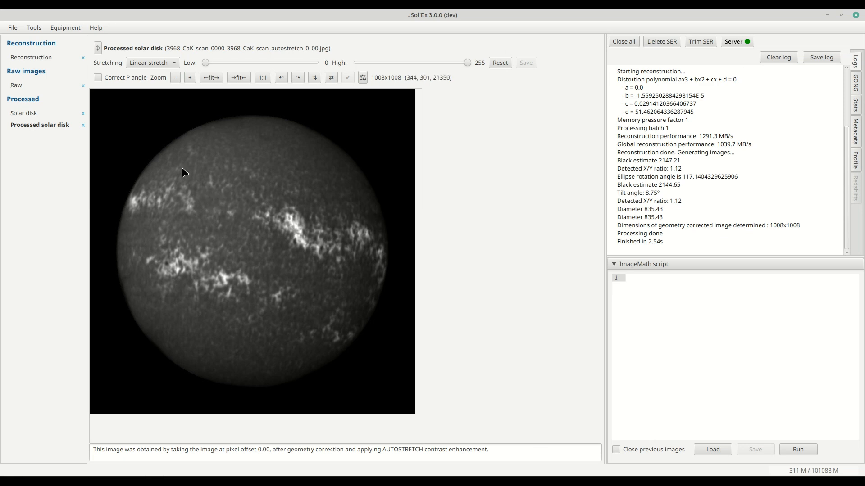
- Open the recent file caK/1236_39.ser and process it in quick mode
{"action": "left_click", "coordinate": [13, 28]}
{"action": "mouse_move", "coordinate": [23, 76]}
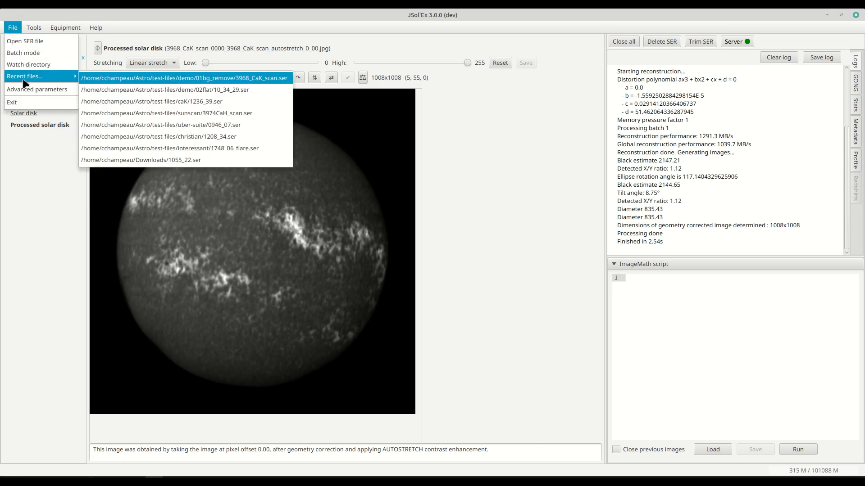
{"action": "left_click", "coordinate": [178, 109]}
{"action": "left_click", "coordinate": [463, 316]}
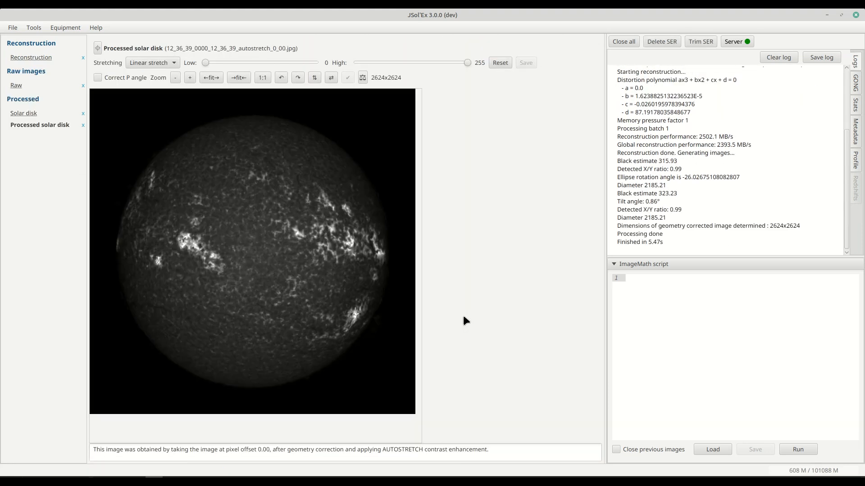
- Examine the active regions and limb of the processed solar disk at 1:1 scale and at reduced zoom
{"action": "left_click", "coordinate": [263, 78]}
{"action": "left_click_drag", "start_coordinate": [386, 310], "coordinate": [285, 140]}
{"action": "left_click_drag", "start_coordinate": [375, 352], "coordinate": [180, 194]}
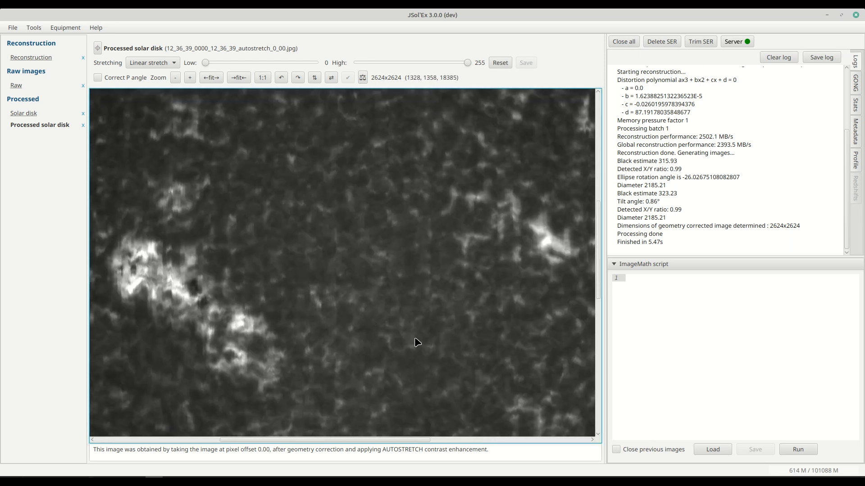
{"action": "left_click_drag", "start_coordinate": [416, 343], "coordinate": [149, 173]}
{"action": "scroll", "coordinate": [222, 269], "scroll_direction": "down", "scroll_amount": 3}
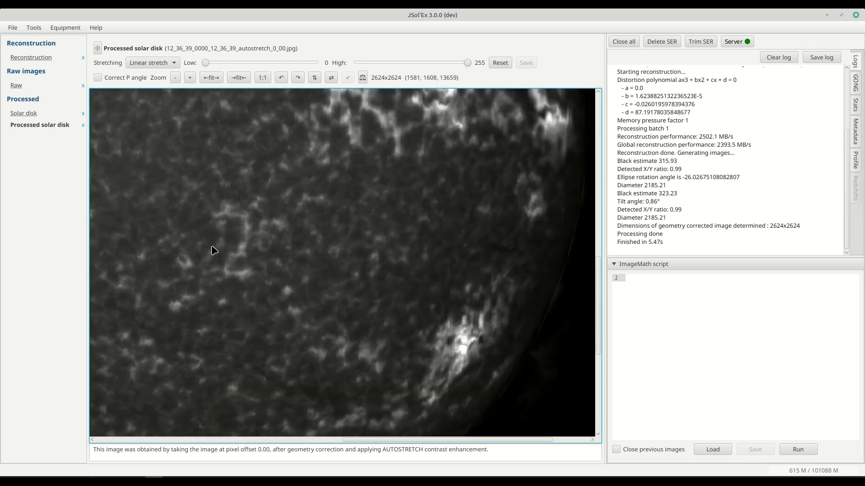
{"action": "scroll", "coordinate": [212, 247], "scroll_direction": "down", "scroll_amount": 8}
{"action": "scroll", "coordinate": [210, 244], "scroll_direction": "up", "scroll_amount": 2}
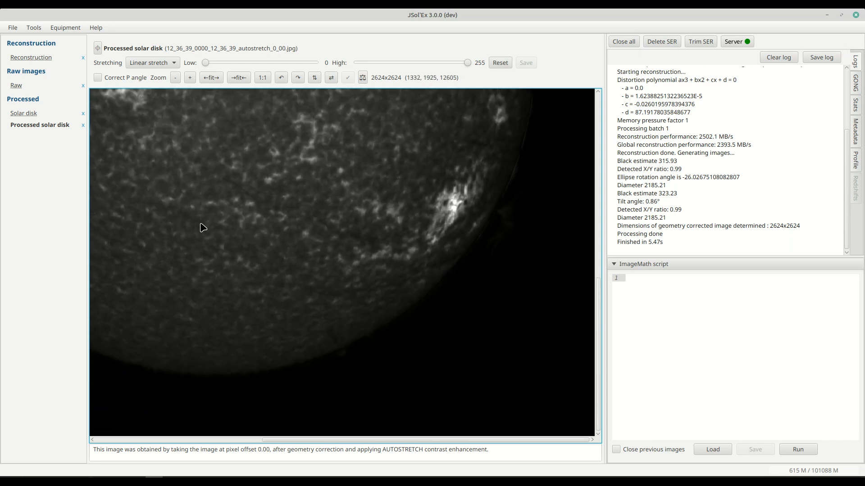
{"action": "left_click_drag", "start_coordinate": [228, 123], "coordinate": [359, 232]}
{"action": "scroll", "coordinate": [326, 218], "scroll_direction": "down", "scroll_amount": 3}
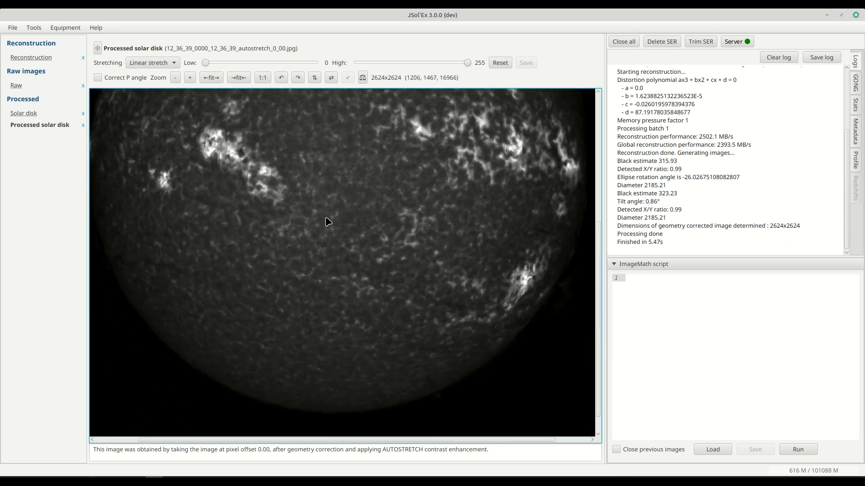
{"action": "left_click_drag", "start_coordinate": [326, 163], "coordinate": [341, 299]}
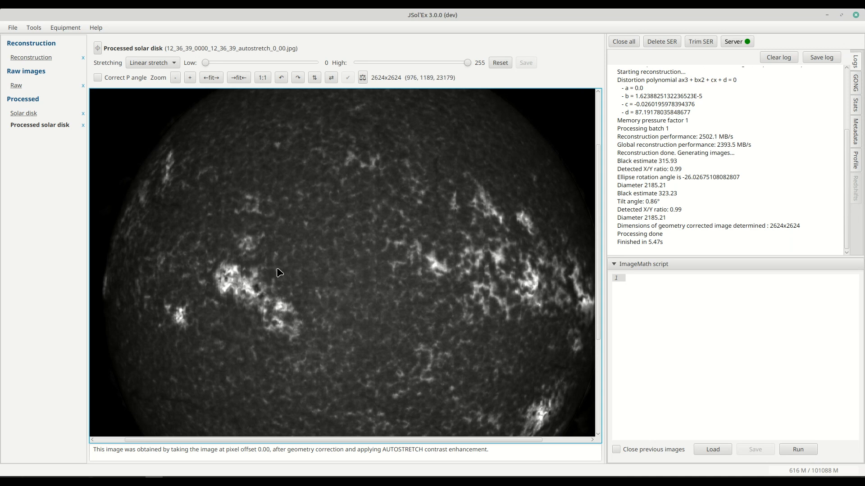
{"action": "scroll", "coordinate": [282, 267], "scroll_direction": "down", "scroll_amount": 2}
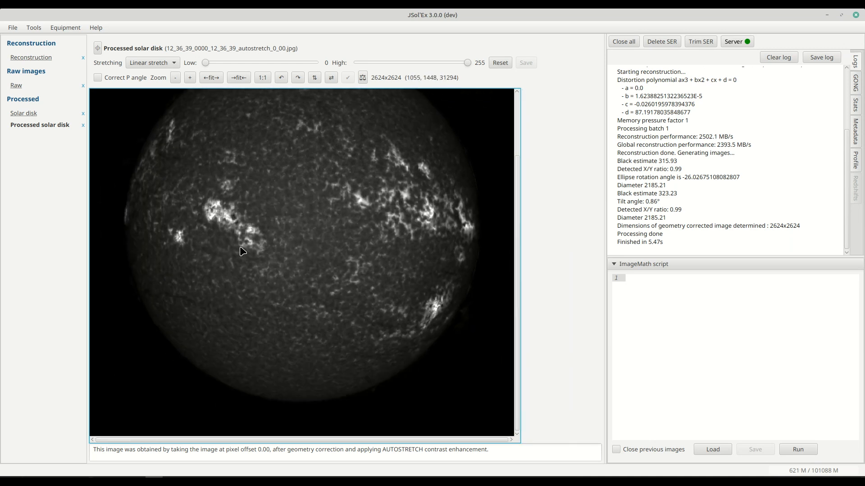
- Set the linear stretch's high level to 22 on the solar disk and to 24 on the processed solar disk
{"action": "left_click", "coordinate": [25, 115]}
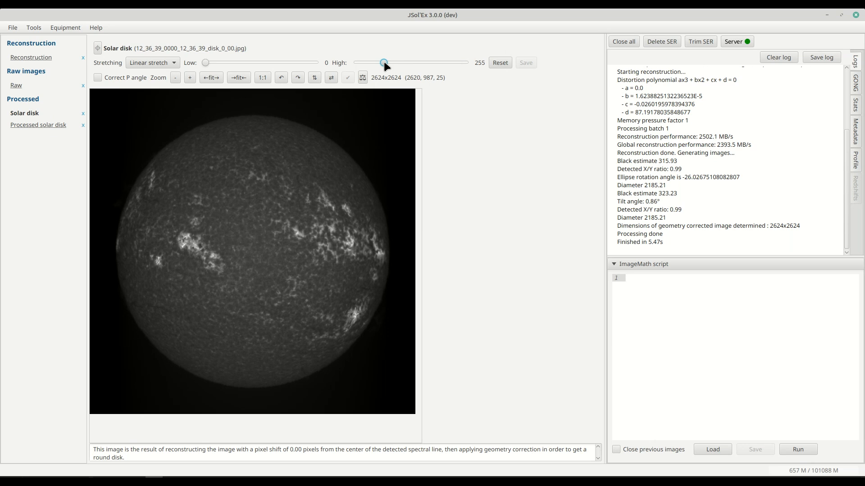
{"action": "left_click_drag", "start_coordinate": [374, 63], "coordinate": [363, 61]}
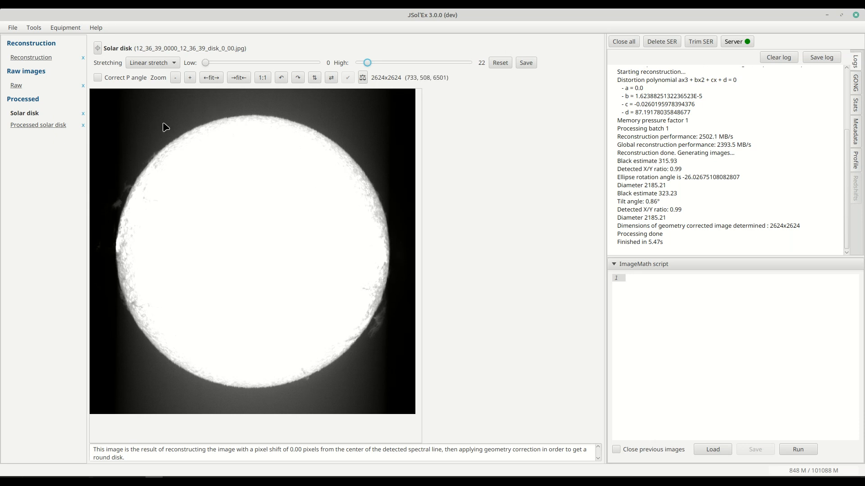
{"action": "left_click", "coordinate": [43, 126]}
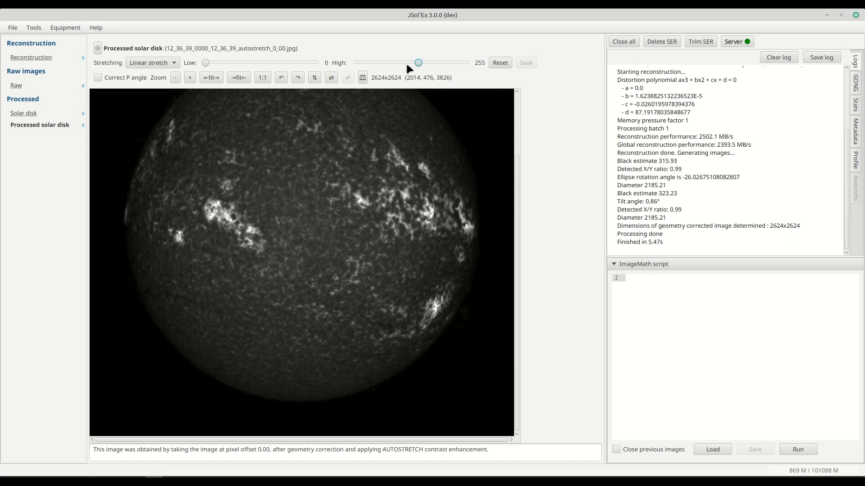
{"action": "left_click", "coordinate": [369, 64]}
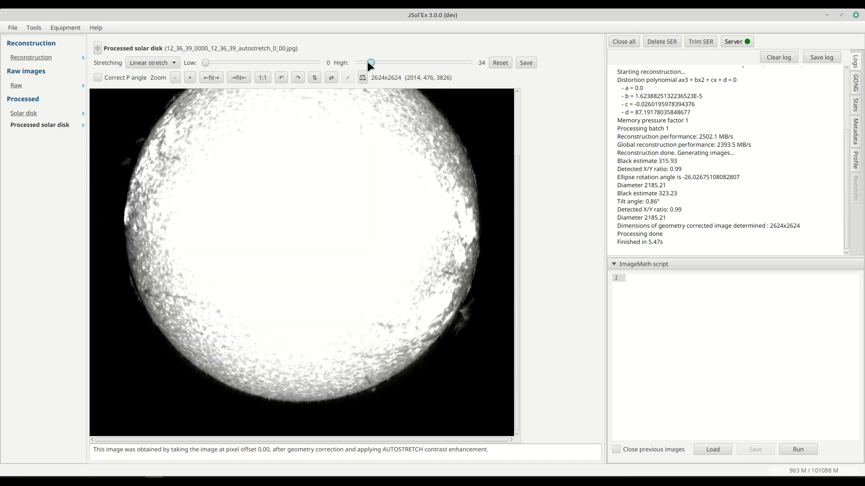
{"action": "left_click", "coordinate": [364, 62]}
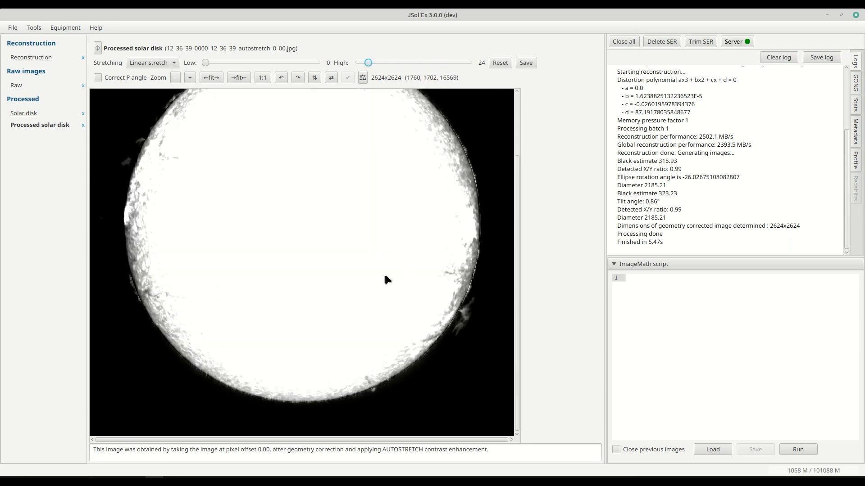
- Examine the prominences and sky background around the stretched processed disk, comparing them with the unprocessed solar disk
{"action": "scroll", "coordinate": [187, 232], "scroll_direction": "up", "scroll_amount": 2}
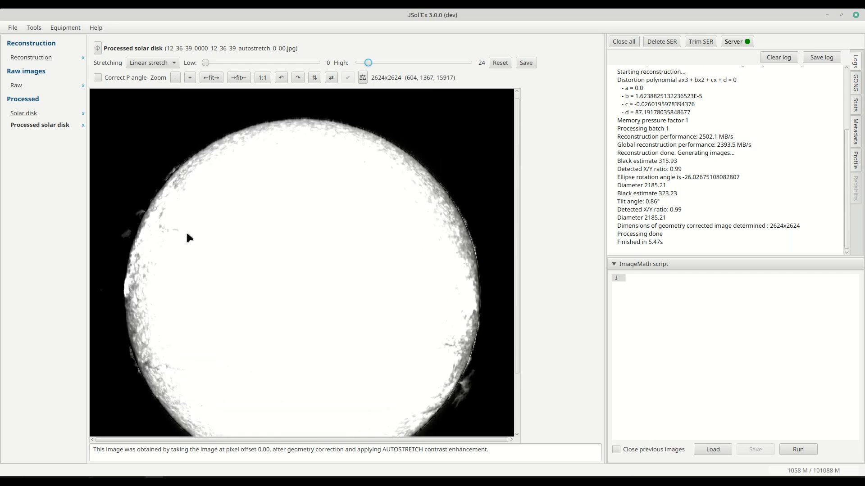
{"action": "scroll", "coordinate": [188, 233], "scroll_direction": "down", "scroll_amount": 2}
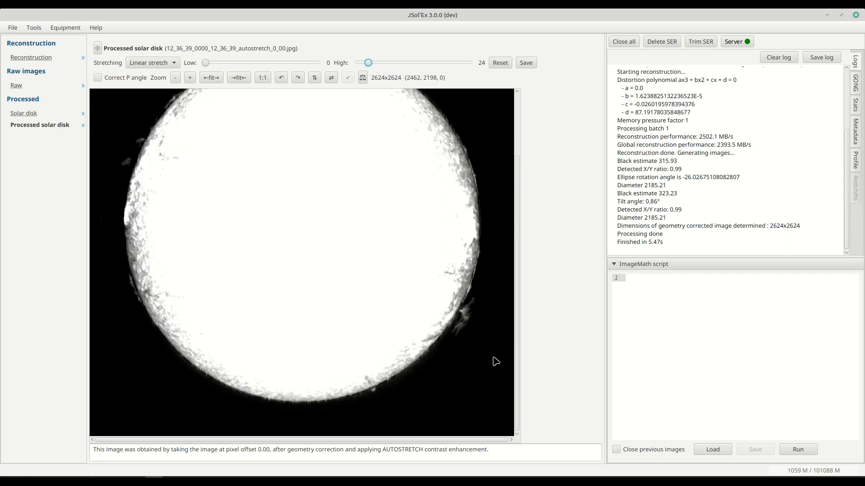
{"action": "scroll", "coordinate": [256, 302], "scroll_direction": "up", "scroll_amount": 5}
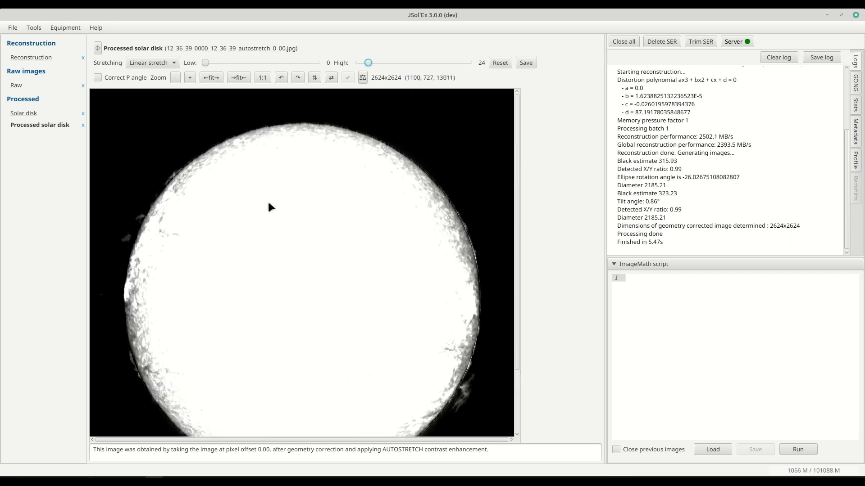
{"action": "scroll", "coordinate": [269, 201], "scroll_direction": "down", "scroll_amount": 4}
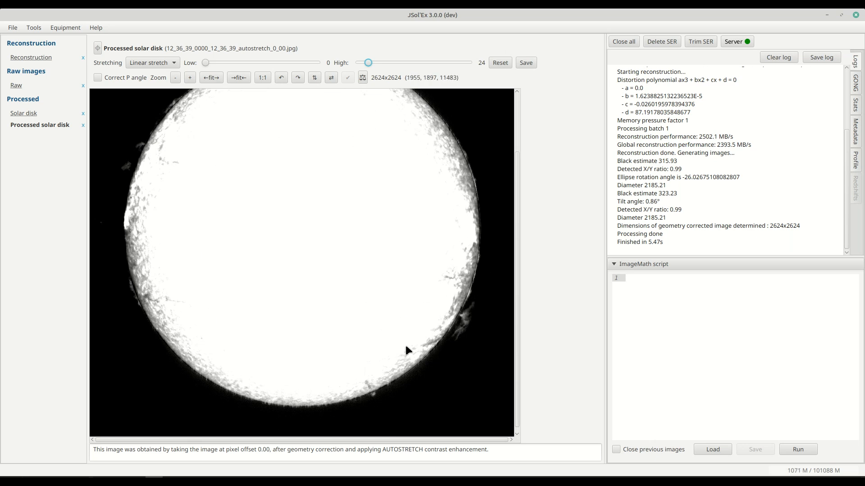
{"action": "scroll", "coordinate": [458, 349], "scroll_direction": "up", "scroll_amount": 1}
{"action": "scroll", "coordinate": [457, 348], "scroll_direction": "down", "scroll_amount": 2}
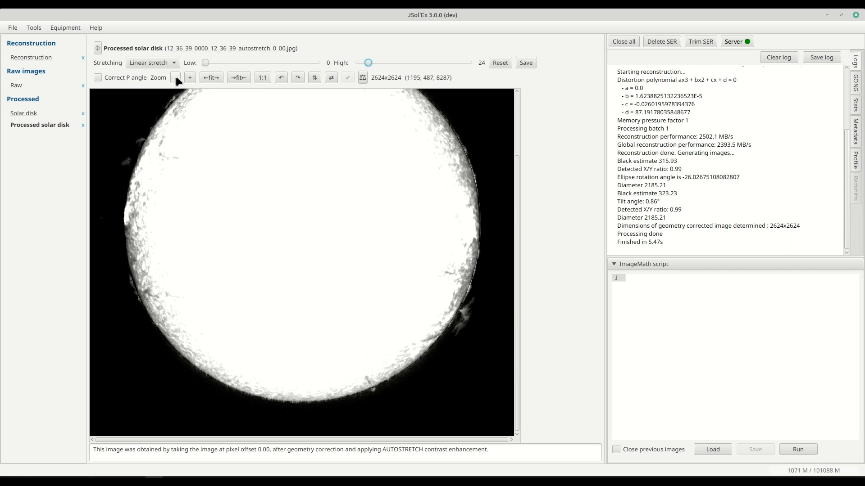
{"action": "left_click", "coordinate": [98, 48]}
{"action": "left_click", "coordinate": [22, 114]}
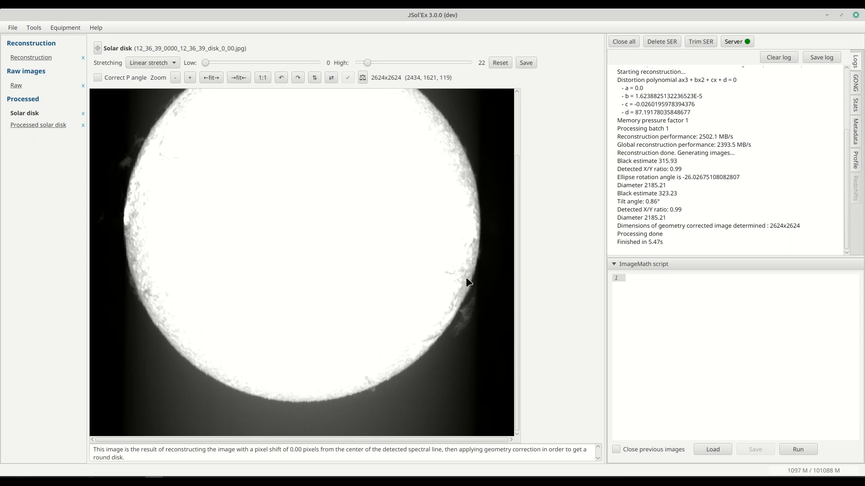
{"action": "left_click", "coordinate": [26, 127]}
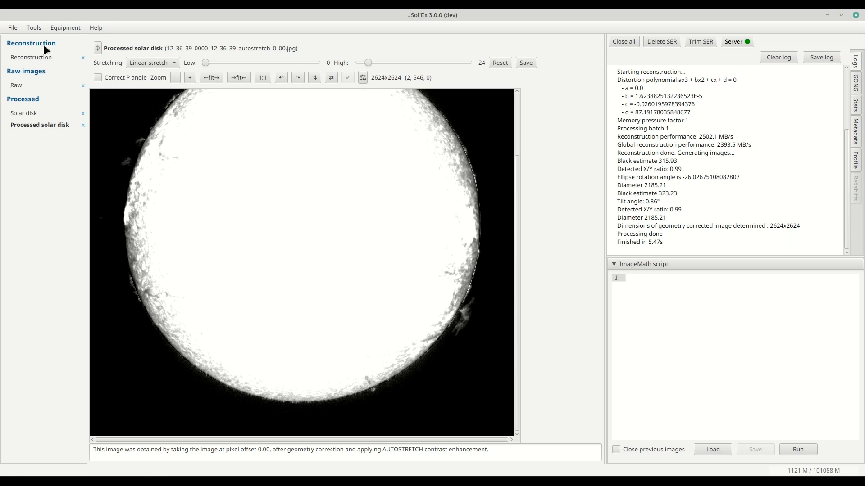
- Reopen the recent file caK/1236_39.ser and show its image enhancement parameters
{"action": "left_click", "coordinate": [20, 28]}
{"action": "mouse_move", "coordinate": [14, 79]}
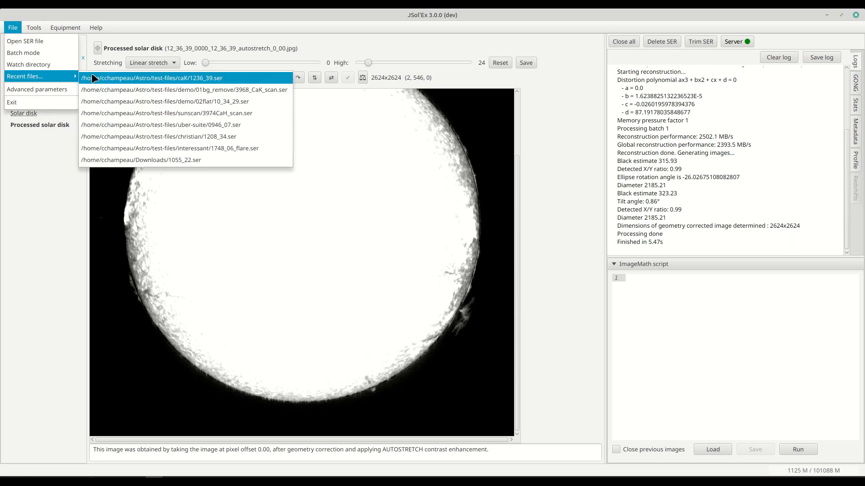
{"action": "left_click", "coordinate": [138, 80]}
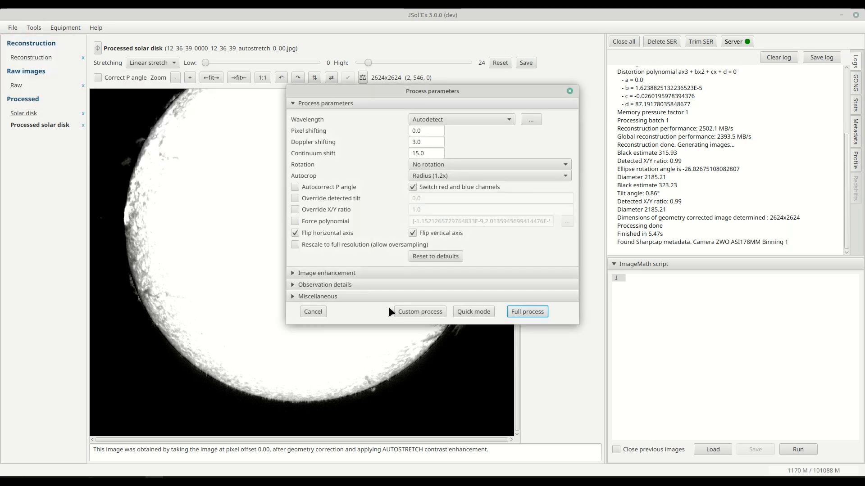
{"action": "left_click", "coordinate": [339, 273]}
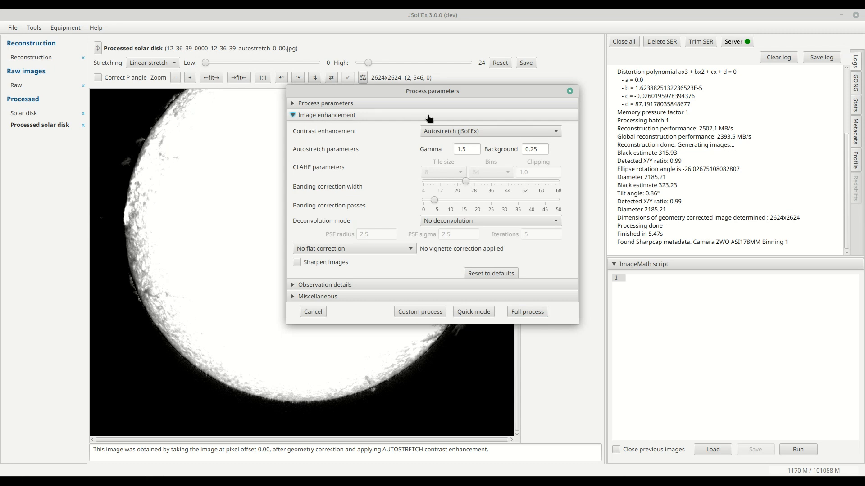
- Set the autostretch background parameter to 0.4 and process the file in quick mode
{"action": "left_click_drag", "start_coordinate": [546, 149], "coordinate": [487, 149]}
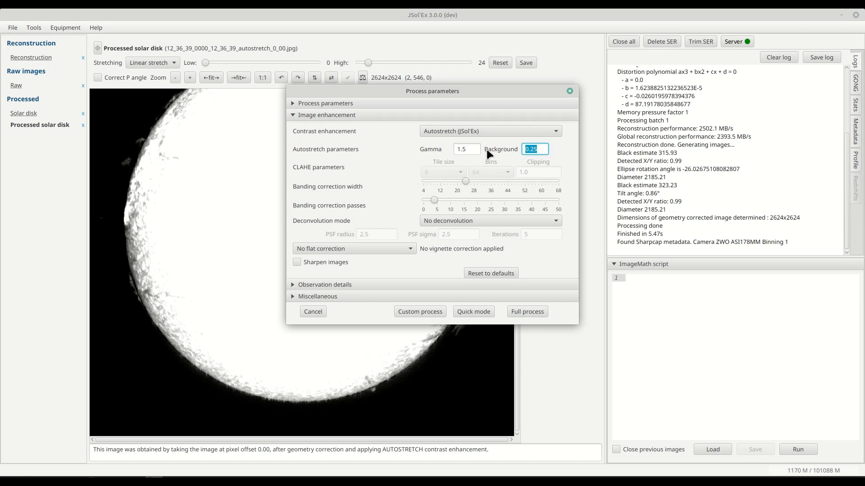
{"action": "left_click", "coordinate": [540, 149]}
{"action": "key", "text": "shift+Left"}
{"action": "key", "text": "shift+Left"}
{"action": "type", "text": "4"}
{"action": "left_click", "coordinate": [471, 314]}
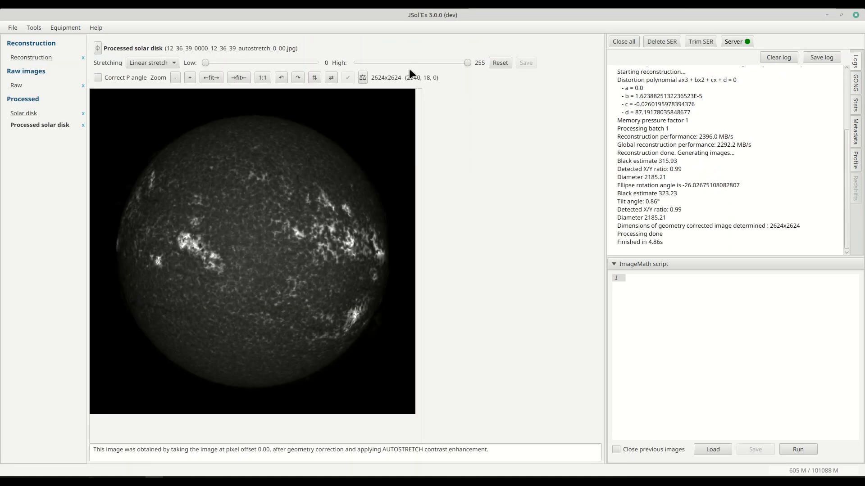
- Lower the high level of the reprocessed solar disk's linear stretch to 13 to inspect the background and prominences
{"action": "left_click", "coordinate": [378, 66]}
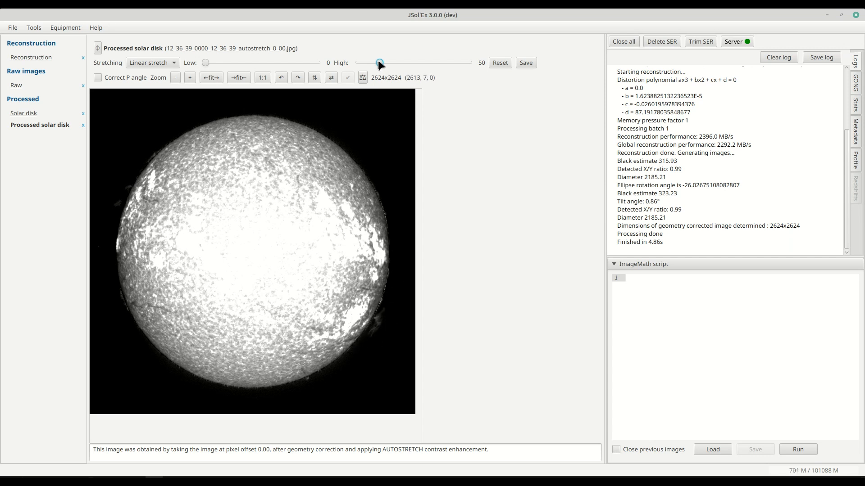
{"action": "left_click", "coordinate": [363, 63]}
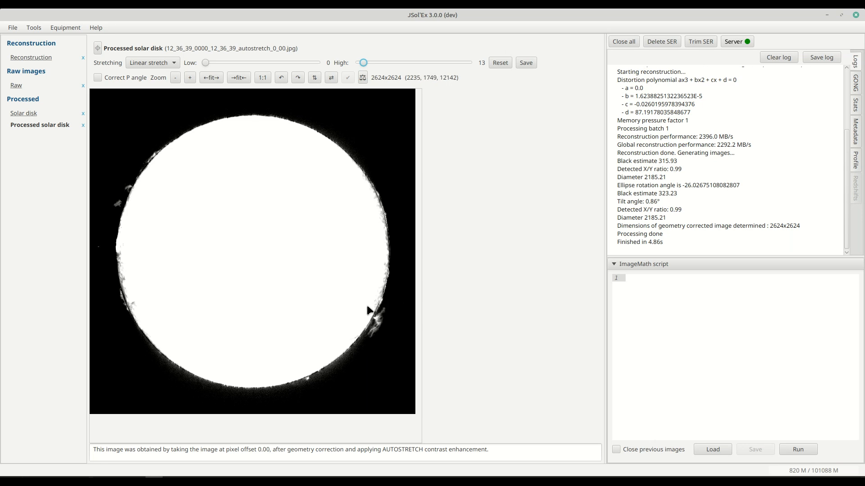
- Reopen the recent caK/1236_39.ser file and expand its image enhancement parameters
{"action": "left_click", "coordinate": [14, 28]}
{"action": "mouse_move", "coordinate": [23, 77]}
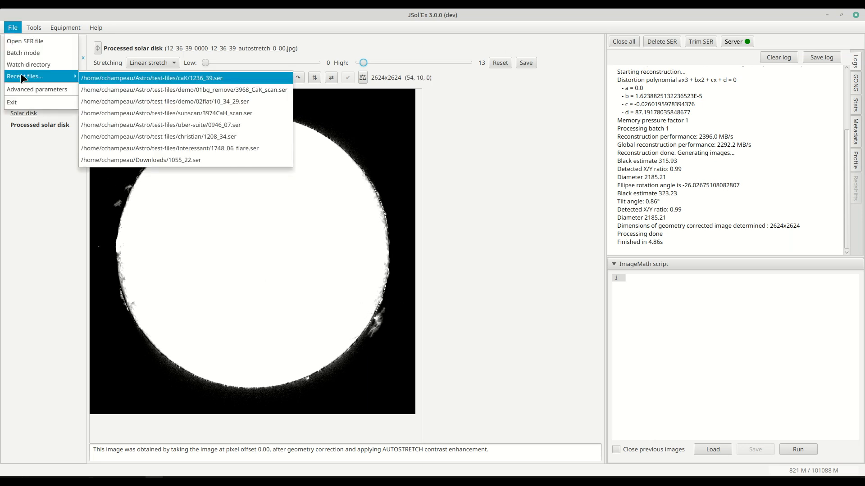
{"action": "left_click", "coordinate": [108, 79]}
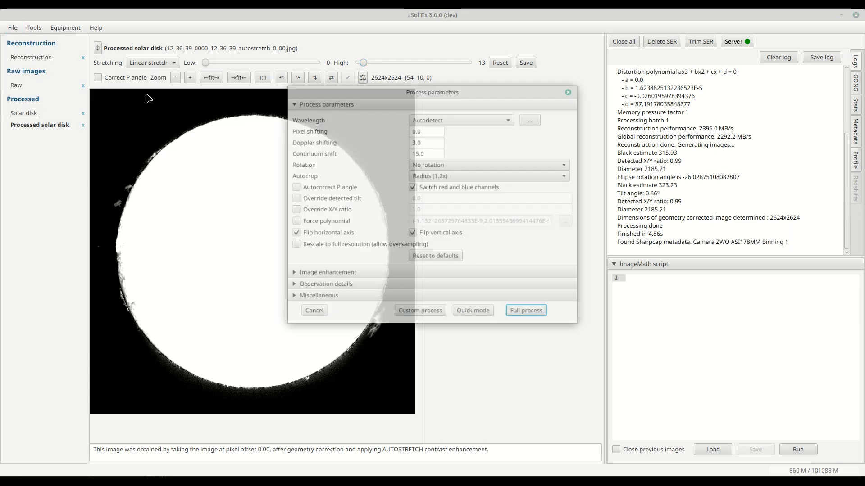
{"action": "left_click", "coordinate": [356, 273]}
- Reset the image enhancement parameters to their defaults, with the autostretch background at 0.25, and process the file in quick mode
{"action": "double_click", "coordinate": [532, 149]}
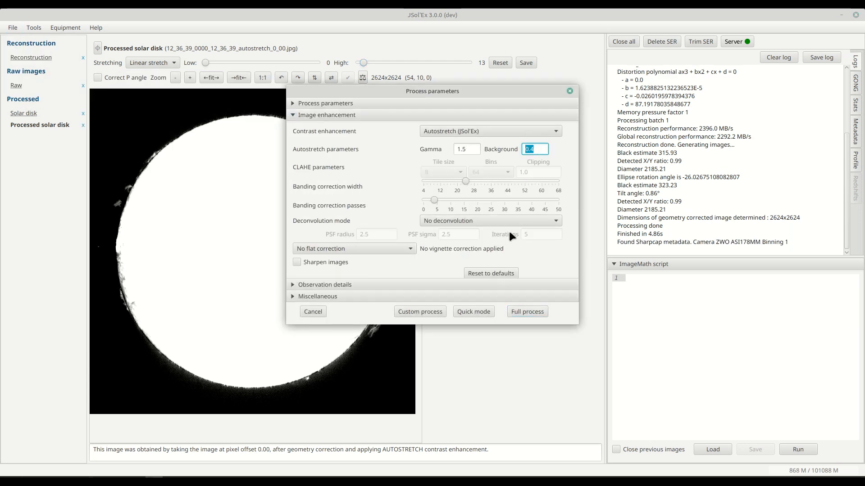
{"action": "left_click", "coordinate": [486, 274]}
{"action": "left_click_drag", "start_coordinate": [542, 150], "coordinate": [507, 149]}
{"action": "left_click", "coordinate": [543, 149]}
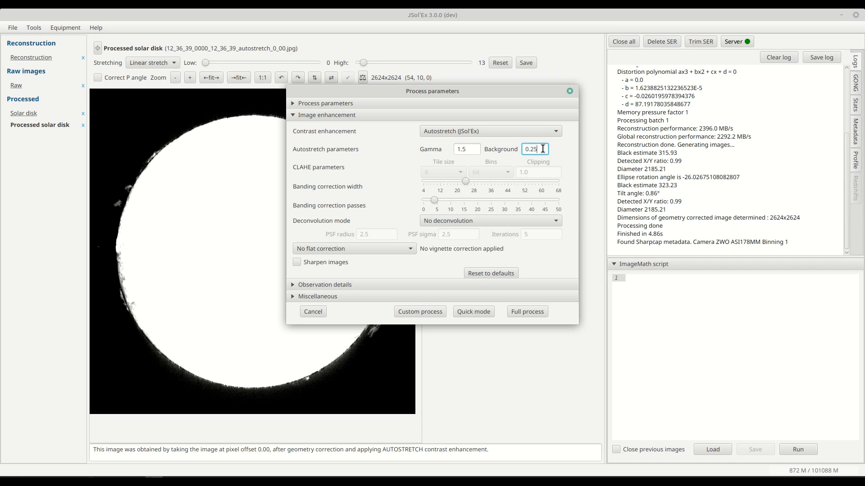
{"action": "double_click", "coordinate": [536, 149]}
{"action": "left_click", "coordinate": [482, 310]}
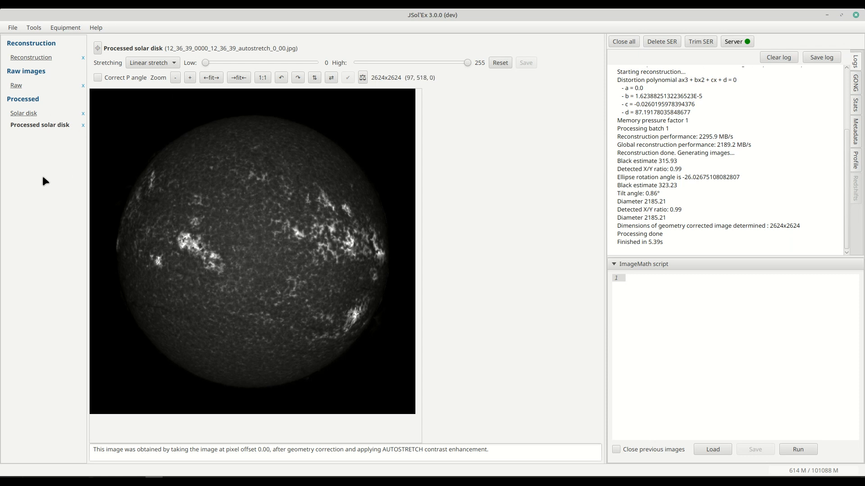
- Examine the unprocessed solar disk's histogram and compare its rendering with no stretch and with linear stretch
{"action": "left_click", "coordinate": [30, 116]}
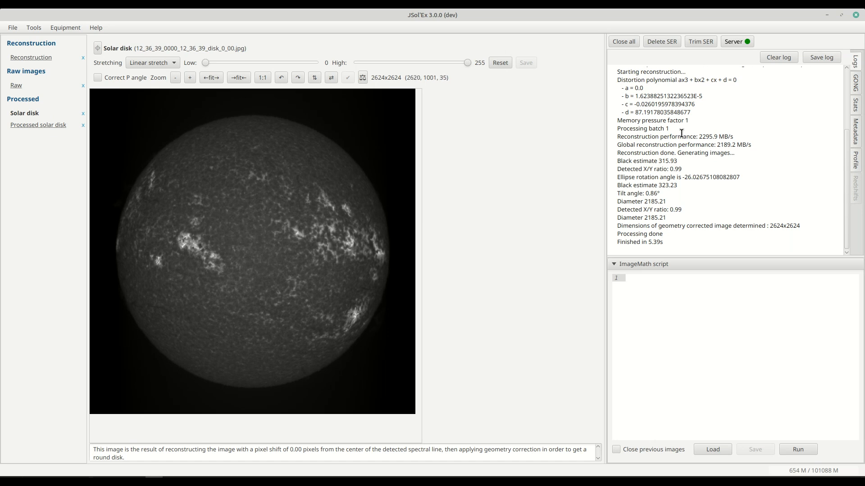
{"action": "left_click", "coordinate": [854, 105]}
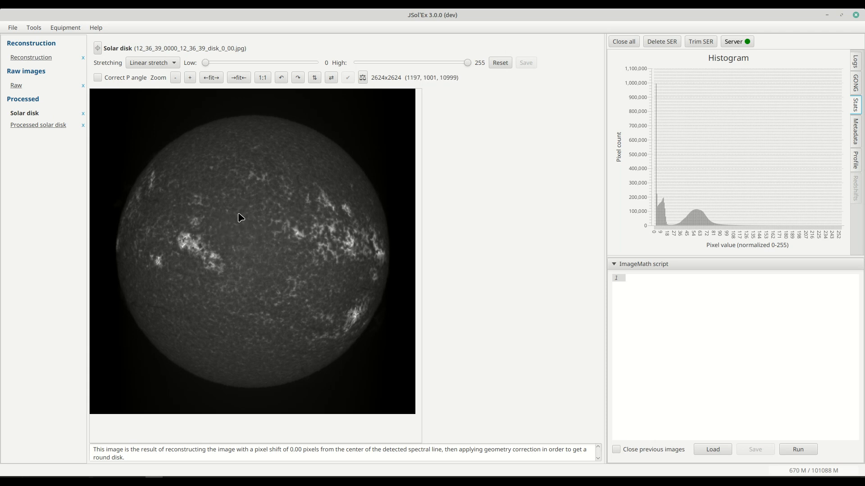
{"action": "left_click", "coordinate": [148, 63]}
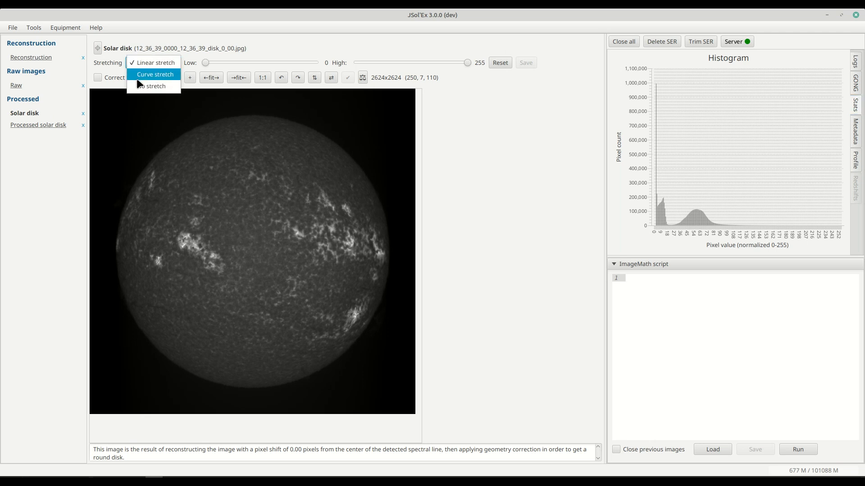
{"action": "left_click", "coordinate": [148, 90]}
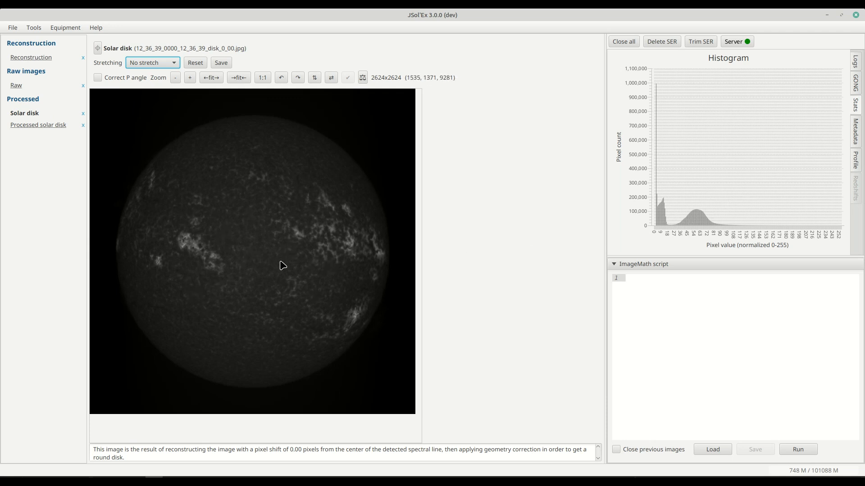
{"action": "left_click", "coordinate": [149, 62]}
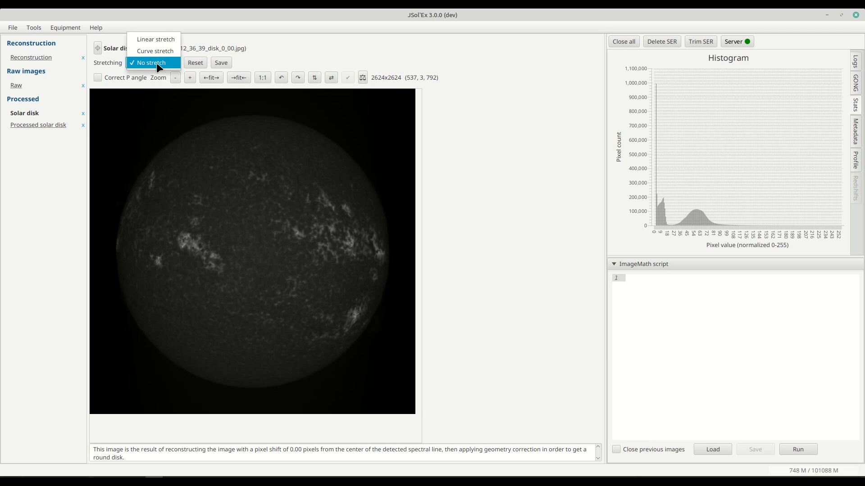
{"action": "left_click", "coordinate": [157, 39]}
- Display the processed solar disk with a curve stretch set to In 75 and Out 174
{"action": "left_click", "coordinate": [38, 125]}
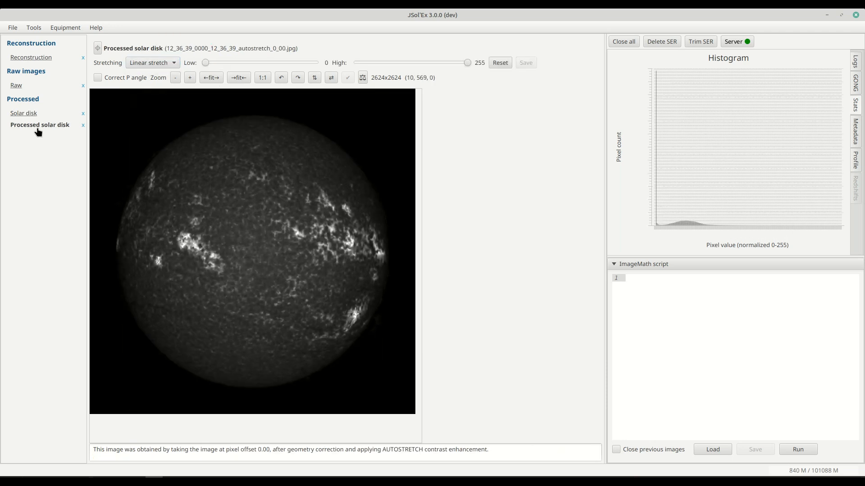
{"action": "left_click", "coordinate": [150, 66]}
{"action": "left_click", "coordinate": [149, 75]}
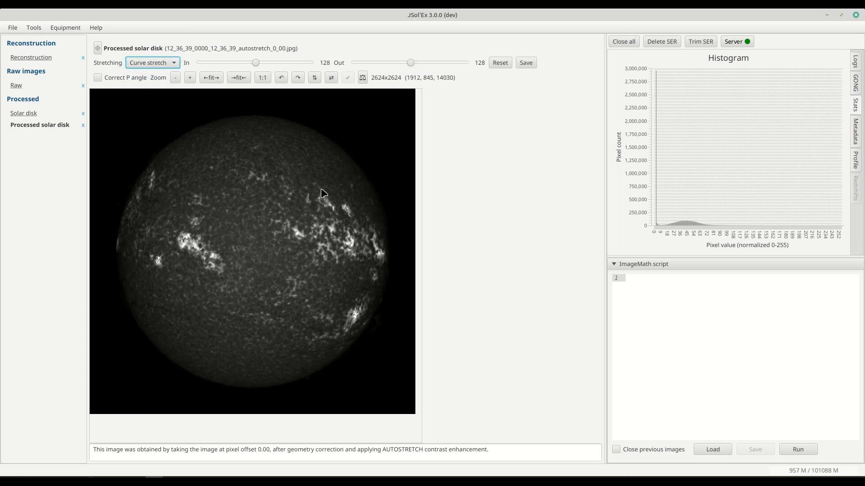
{"action": "left_click", "coordinate": [144, 63]}
{"action": "left_click", "coordinate": [153, 67]}
{"action": "left_click_drag", "start_coordinate": [255, 63], "coordinate": [234, 63]}
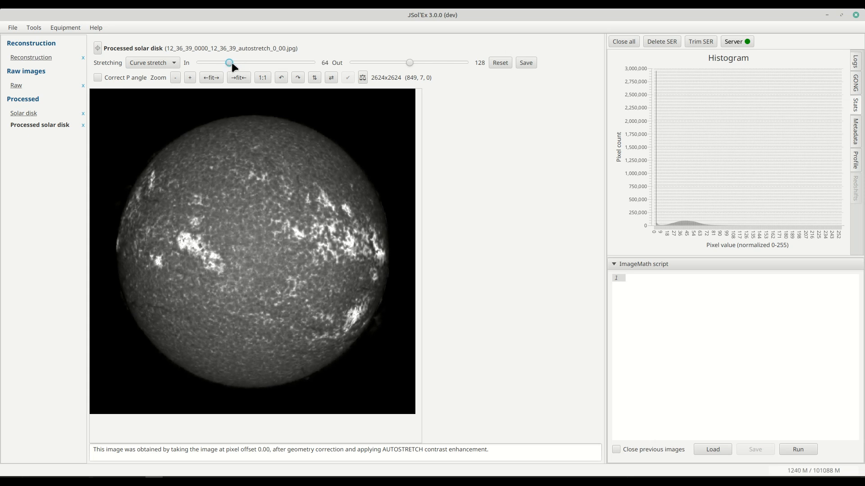
{"action": "left_click_drag", "start_coordinate": [405, 64], "coordinate": [430, 62]}
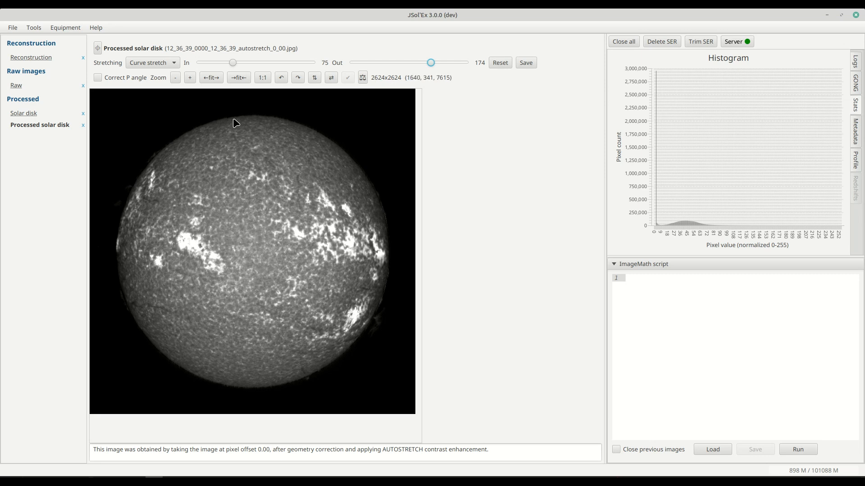
- Switch the processed solar disk to linear stretch and lower its high level to 155 for comparison
{"action": "left_click", "coordinate": [162, 64]}
{"action": "left_click", "coordinate": [162, 54]}
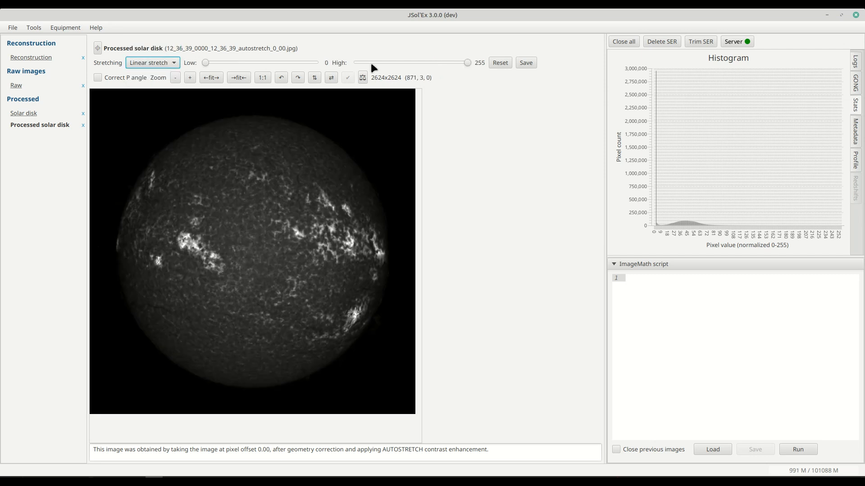
{"action": "left_click_drag", "start_coordinate": [469, 63], "coordinate": [423, 63]}
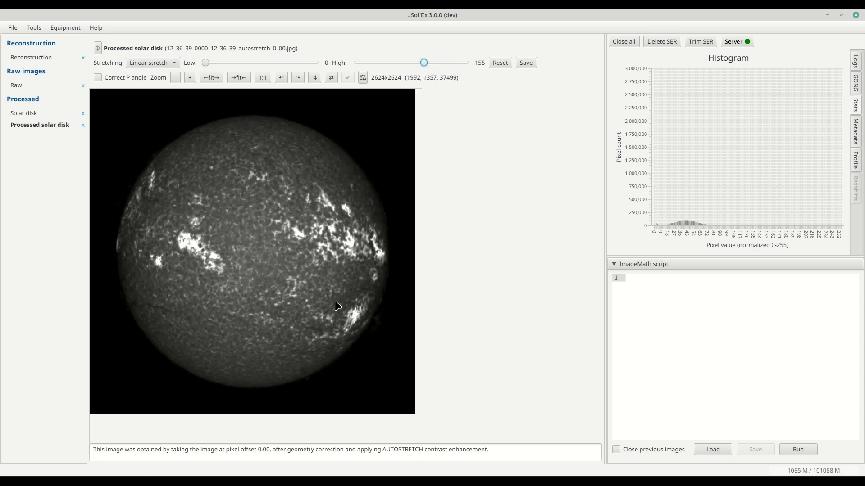
- Return to the curve stretch, try In 46 with Out 95, and reset the stretch
{"action": "left_click", "coordinate": [175, 64]}
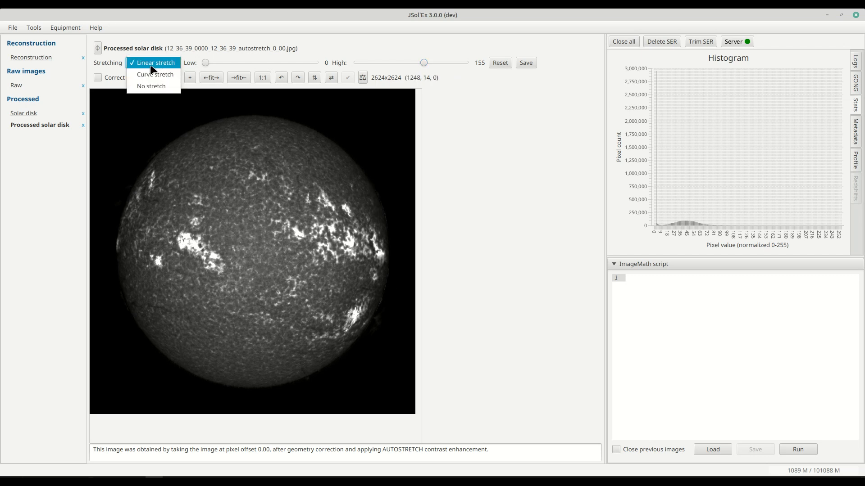
{"action": "left_click", "coordinate": [154, 74]}
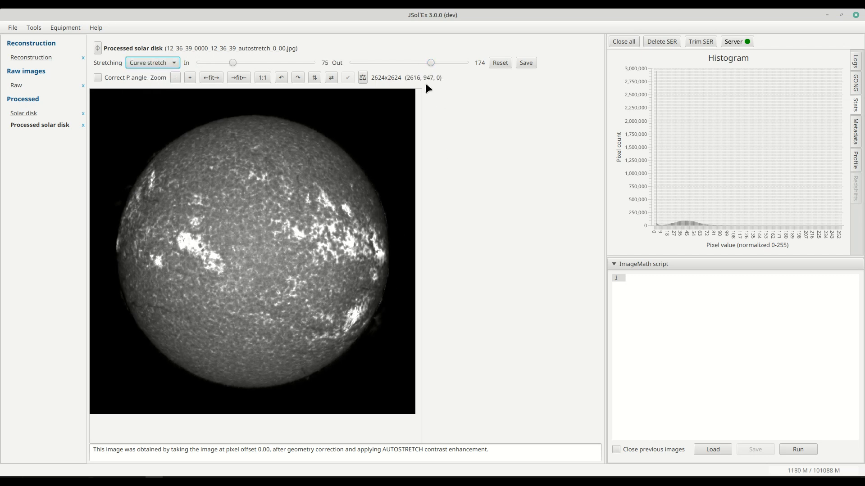
{"action": "left_click_drag", "start_coordinate": [429, 62], "coordinate": [418, 60]}
{"action": "mouse_move", "coordinate": [233, 64]}
{"action": "left_mouse_down"}
{"action": "mouse_move", "coordinate": [244, 63]}
{"action": "mouse_move", "coordinate": [217, 63]}
{"action": "left_mouse_up"}
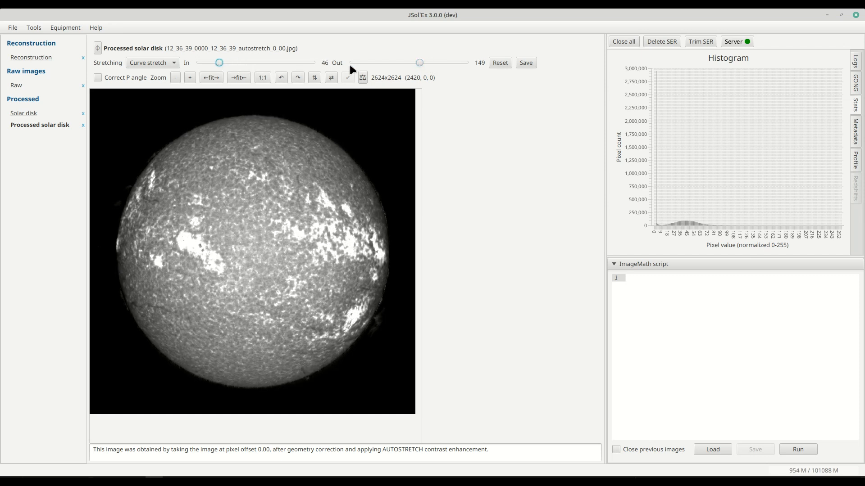
{"action": "left_click_drag", "start_coordinate": [389, 62], "coordinate": [389, 62]}
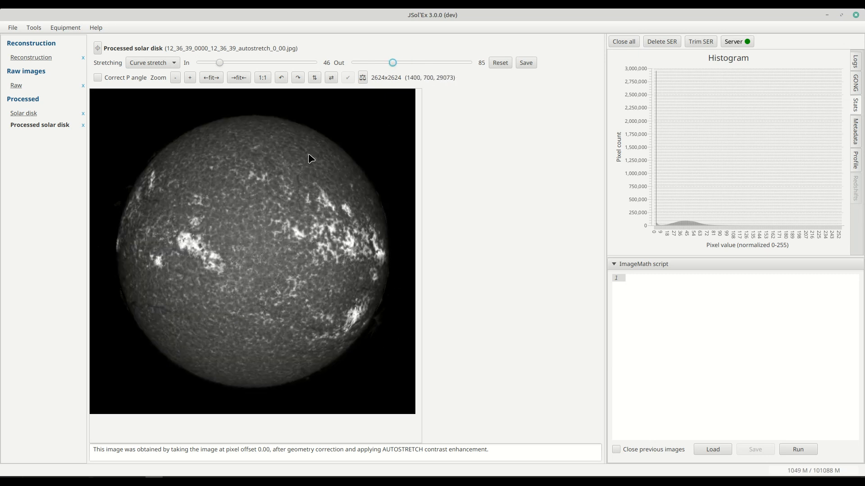
{"action": "left_click_drag", "start_coordinate": [394, 62], "coordinate": [399, 62]}
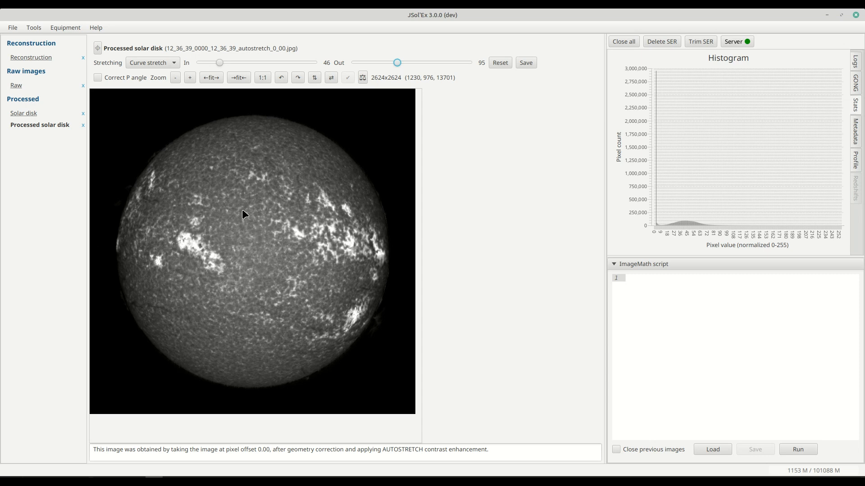
{"action": "left_click", "coordinate": [502, 62]}
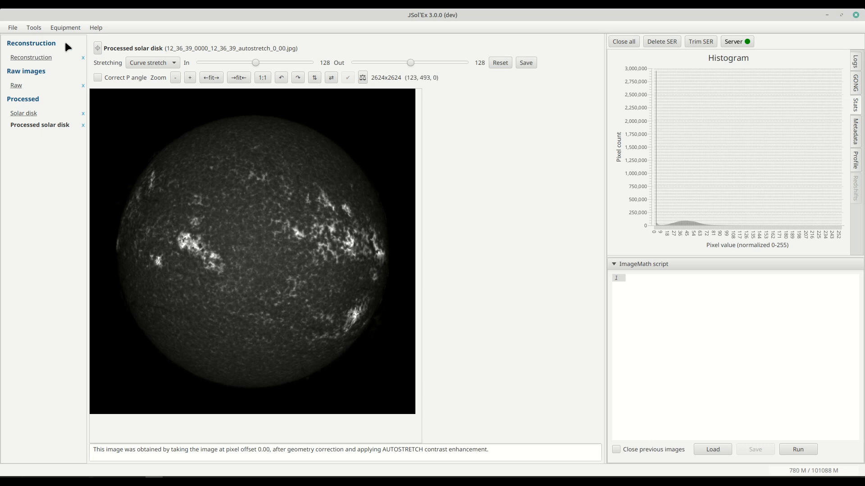
- Open 10_34_29.ser from the demo/02_flat folder and process it in quick mode without flat correction
{"action": "left_click", "coordinate": [12, 28]}
{"action": "left_click", "coordinate": [21, 39]}
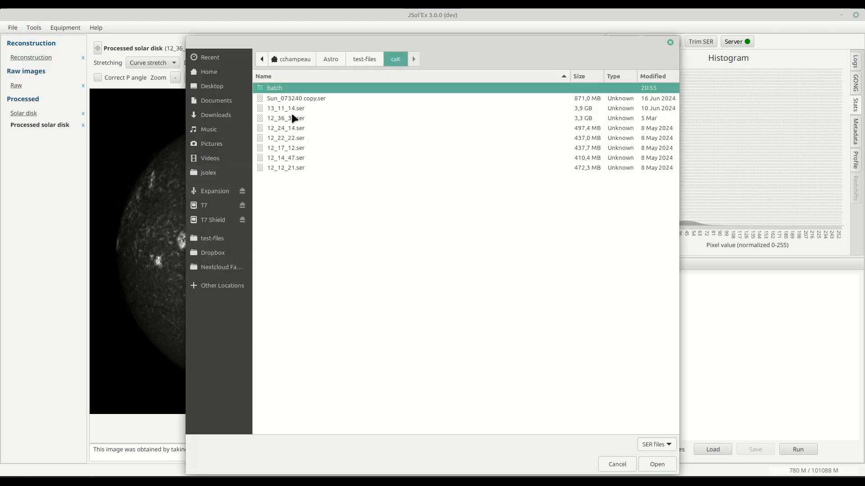
{"action": "left_click", "coordinate": [371, 61]}
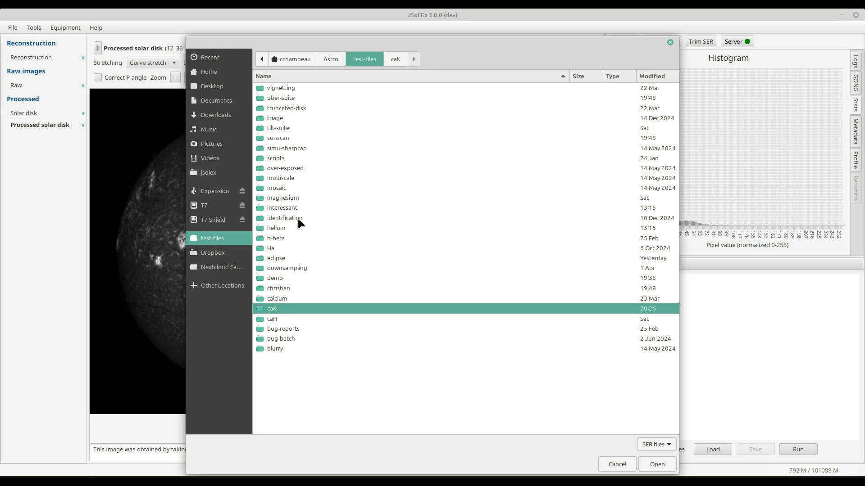
{"action": "double_click", "coordinate": [281, 278]}
{"action": "double_click", "coordinate": [285, 110]}
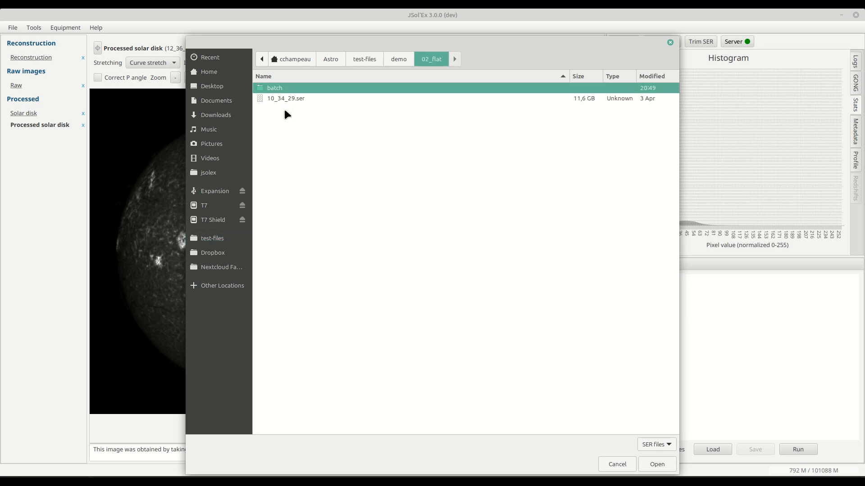
{"action": "left_click", "coordinate": [582, 100]}
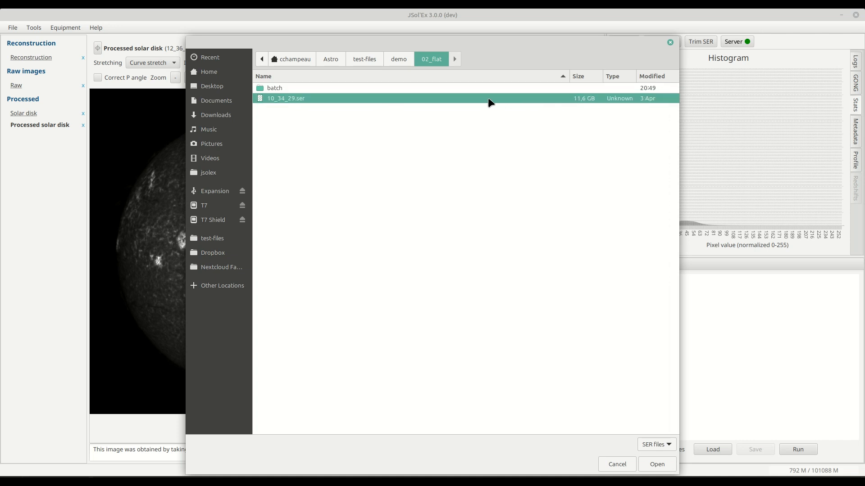
{"action": "double_click", "coordinate": [465, 97]}
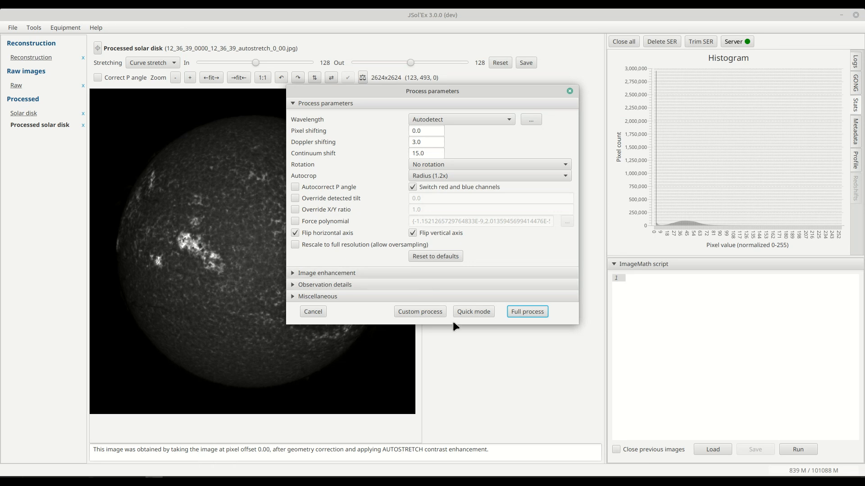
{"action": "left_click", "coordinate": [339, 273]}
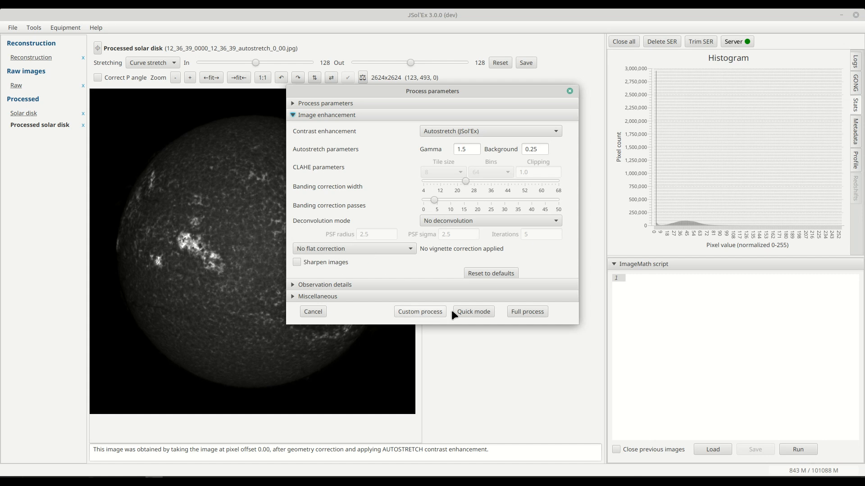
{"action": "left_click", "coordinate": [472, 313]}
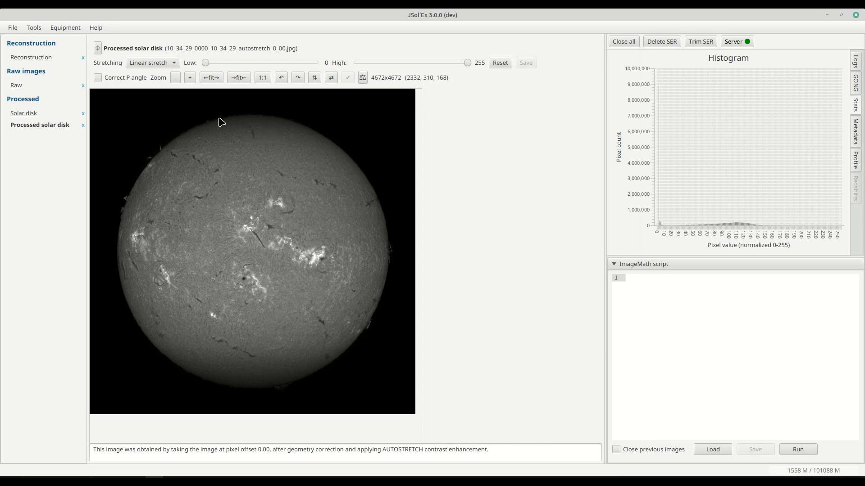
- Open the processed solar disk in a new window and reload the recent 10_34_29.ser file for reprocessing
{"action": "right_click", "coordinate": [245, 212]}
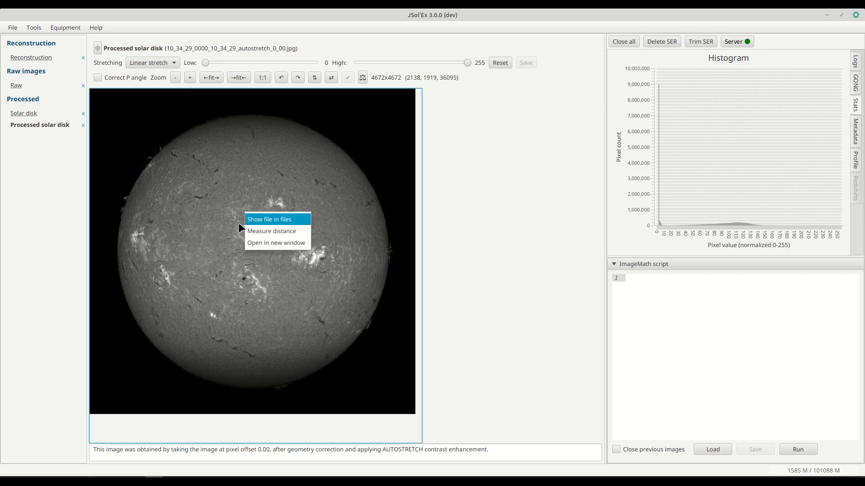
{"action": "left_click", "coordinate": [266, 244]}
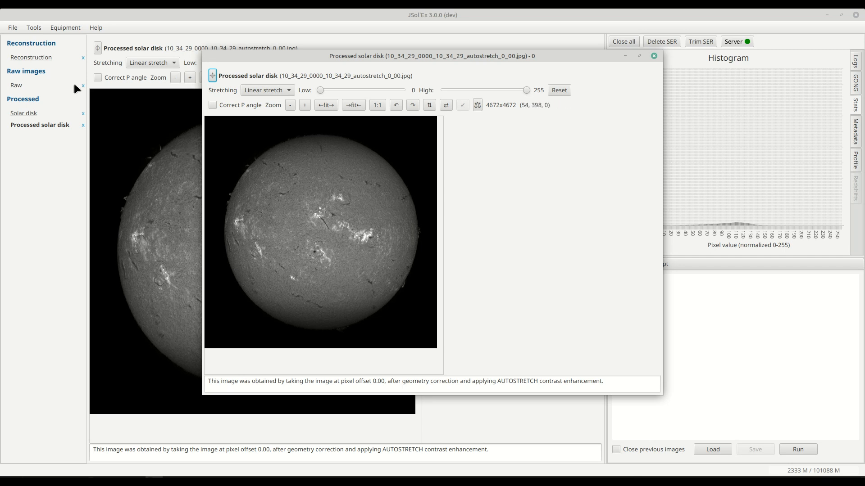
{"action": "left_click", "coordinate": [13, 28]}
{"action": "mouse_move", "coordinate": [27, 76]}
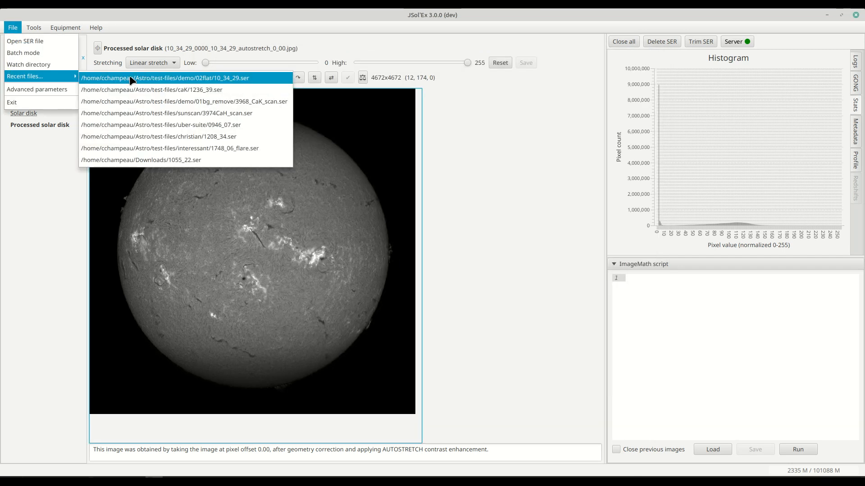
{"action": "left_click", "coordinate": [131, 79]}
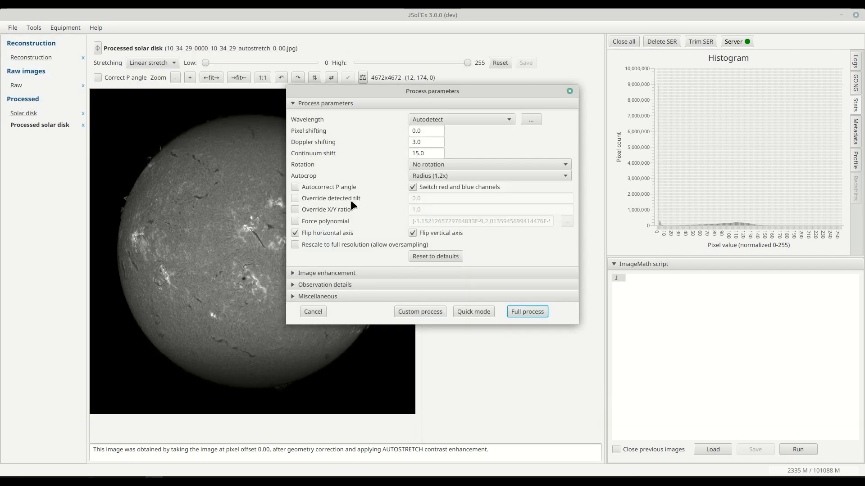
- Enable artificial flat correction in the image enhancement parameters and process the scan in quick mode
{"action": "left_click", "coordinate": [330, 279]}
{"action": "left_click", "coordinate": [328, 247]}
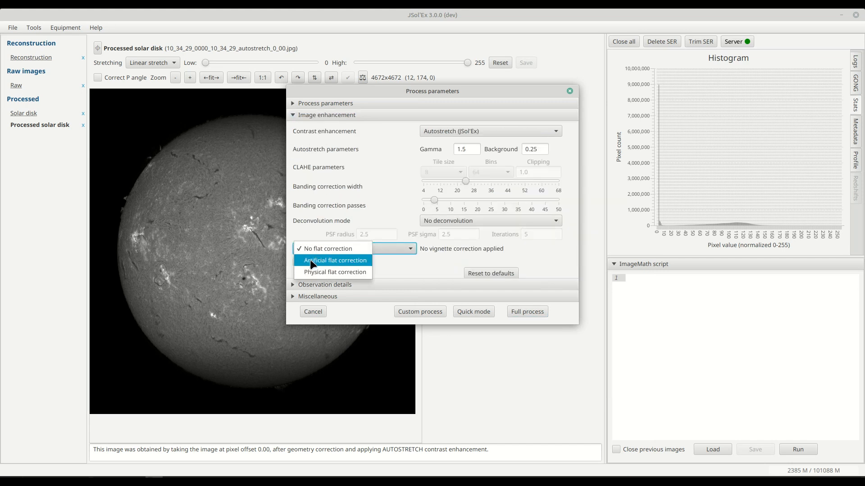
{"action": "left_click", "coordinate": [312, 265]}
{"action": "left_click", "coordinate": [456, 250]}
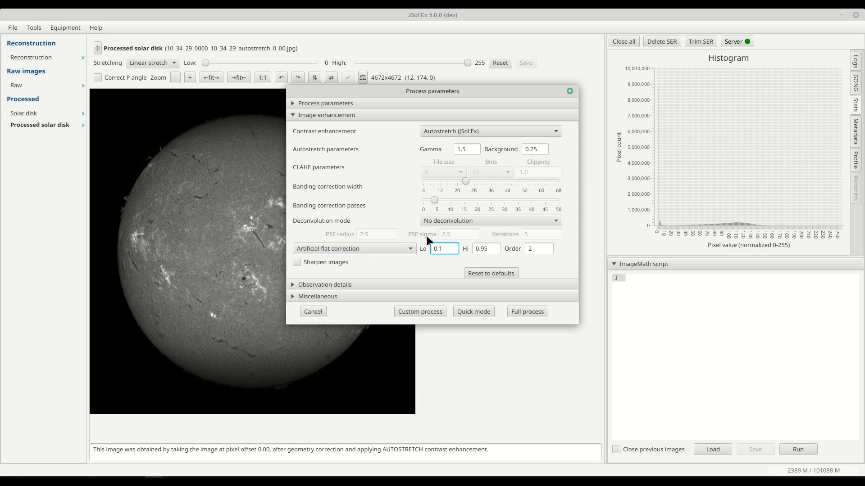
{"action": "left_click", "coordinate": [479, 313]}
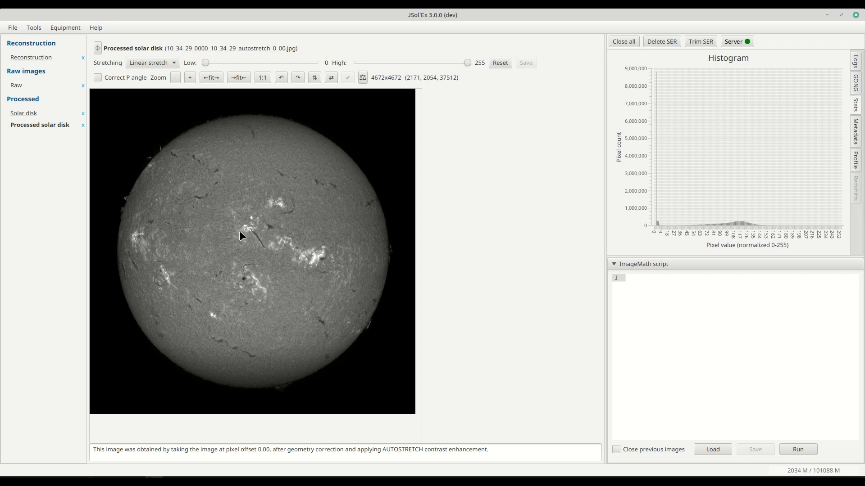
- Compare the processed solar disk with and without artificial flat correction in the separate image window
{"action": "mouse_move", "coordinate": [154, 481]}
{"action": "left_click", "coordinate": [206, 439]}
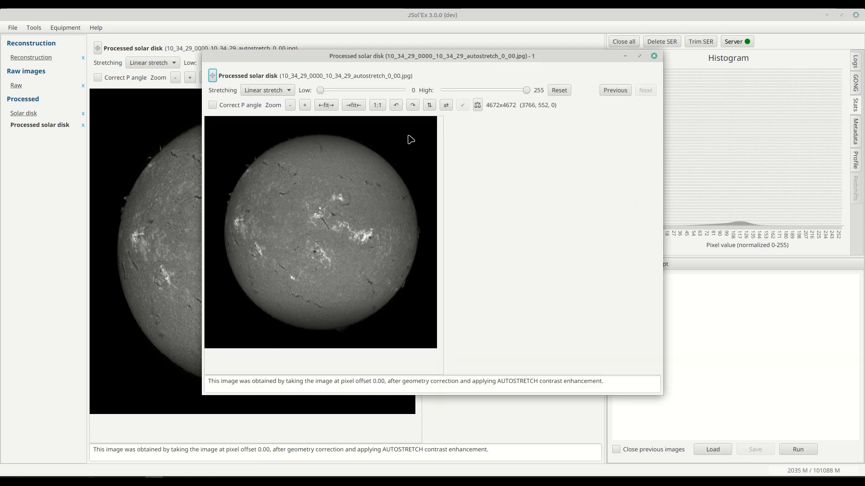
{"action": "left_click_drag", "start_coordinate": [434, 57], "coordinate": [556, 73]}
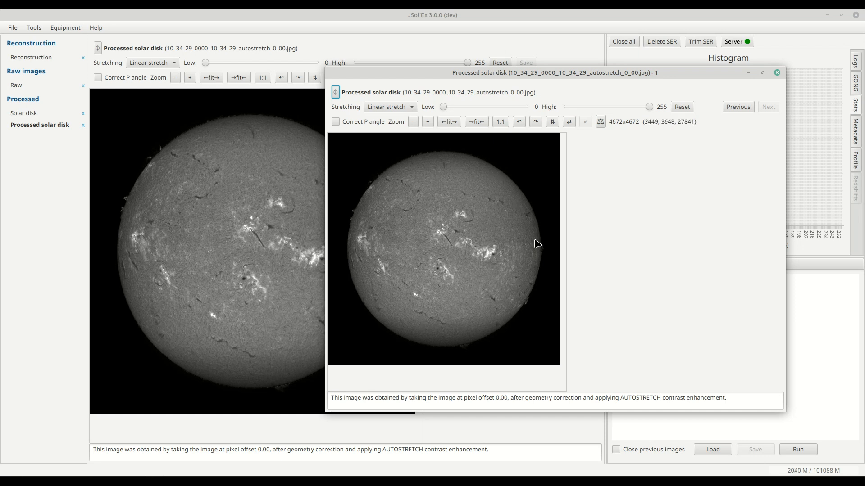
{"action": "left_click", "coordinate": [734, 108]}
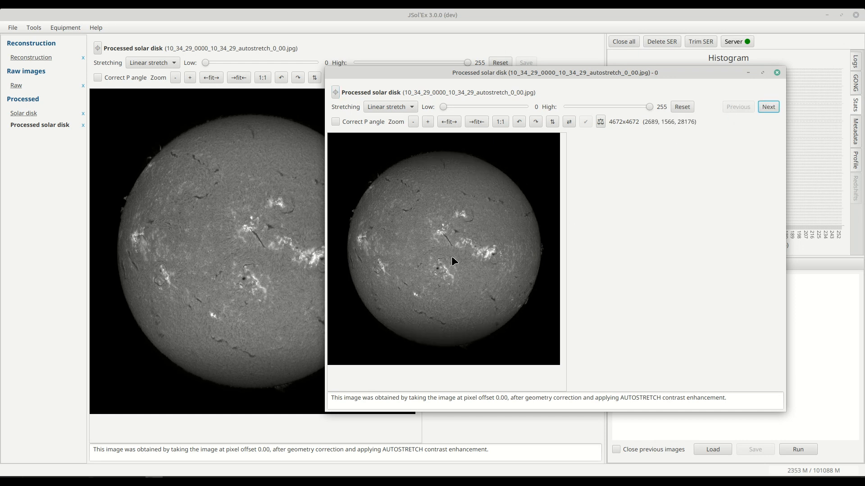
{"action": "left_click", "coordinate": [767, 107]}
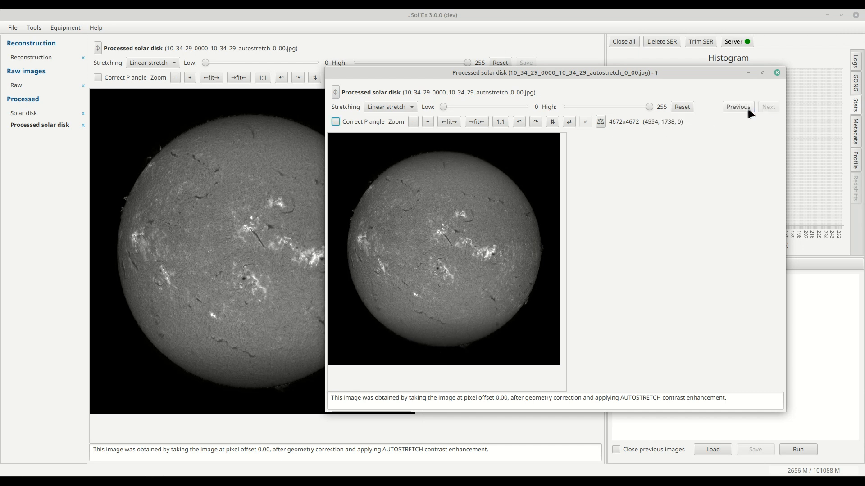
{"action": "left_click", "coordinate": [735, 109]}
{"action": "left_click", "coordinate": [760, 113]}
{"action": "left_click", "coordinate": [742, 107]}
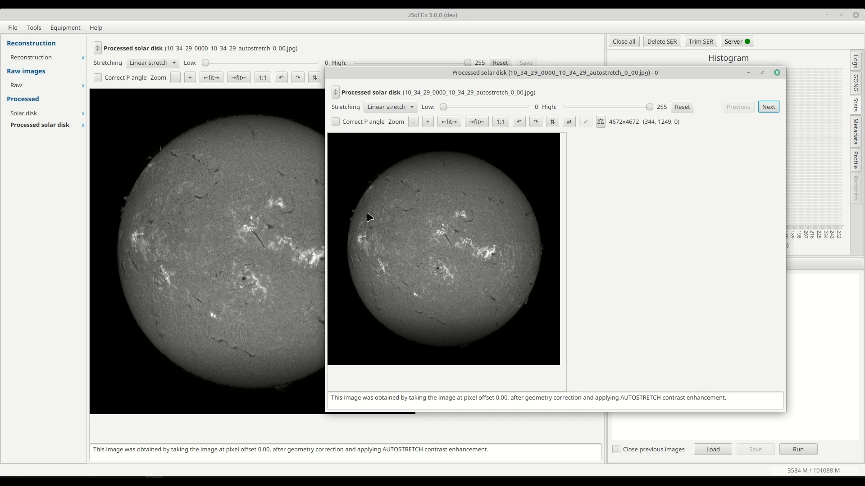
- Reload the recent 10_34_29.ser file and set its image enhancement to physical flat correction
{"action": "left_click", "coordinate": [12, 27]}
{"action": "mouse_move", "coordinate": [27, 76]}
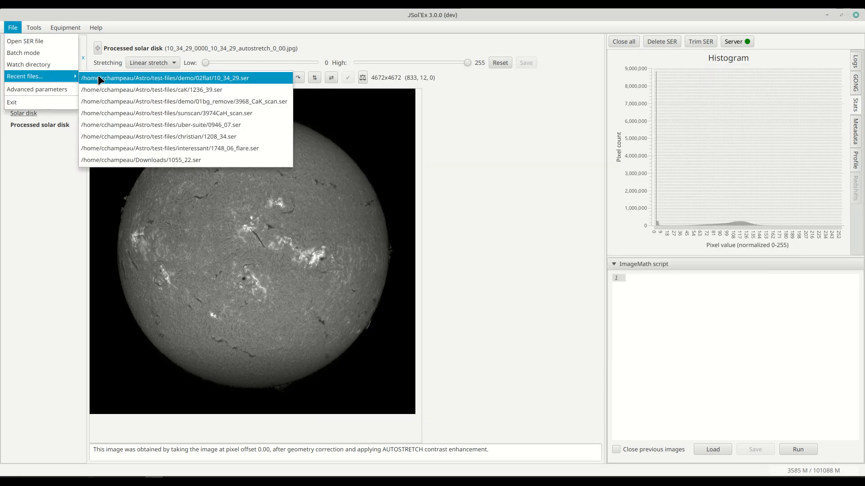
{"action": "left_click", "coordinate": [132, 78]}
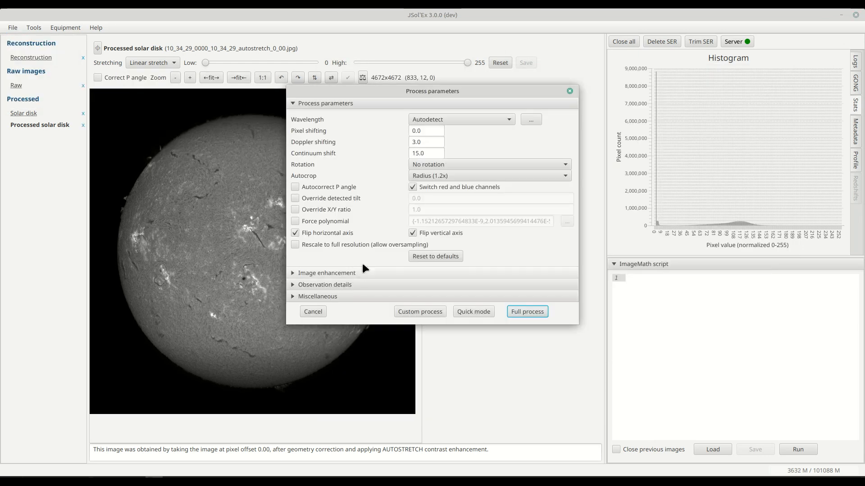
{"action": "left_click", "coordinate": [324, 272]}
{"action": "left_click", "coordinate": [318, 272]}
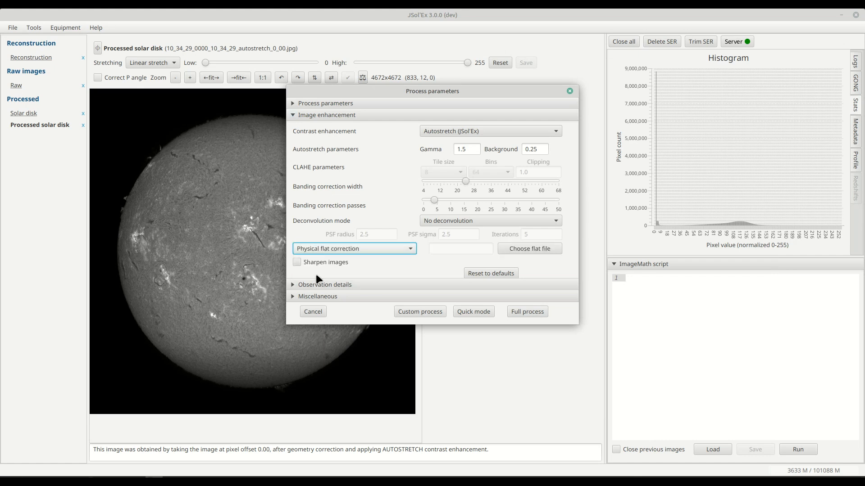
- Choose MasterFlat_10_31_05.fits from the 02_flat folder as the flat file and process the scan in quick mode
{"action": "left_click", "coordinate": [515, 252]}
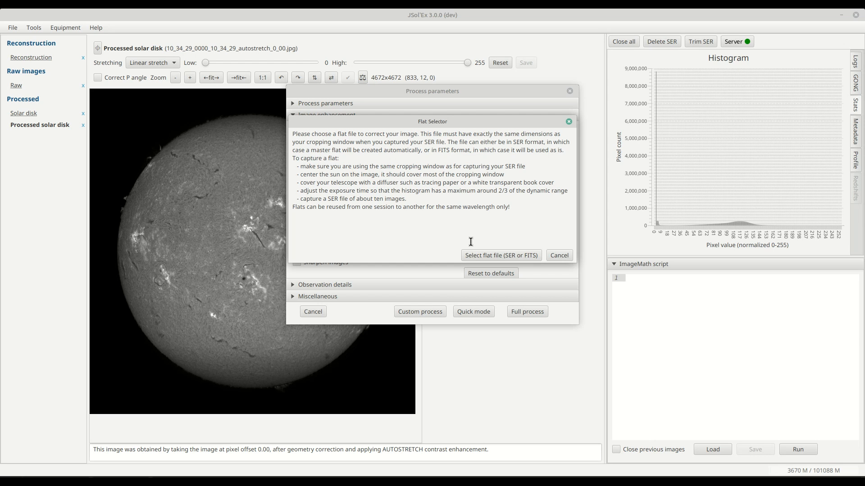
{"action": "left_click", "coordinate": [515, 256]}
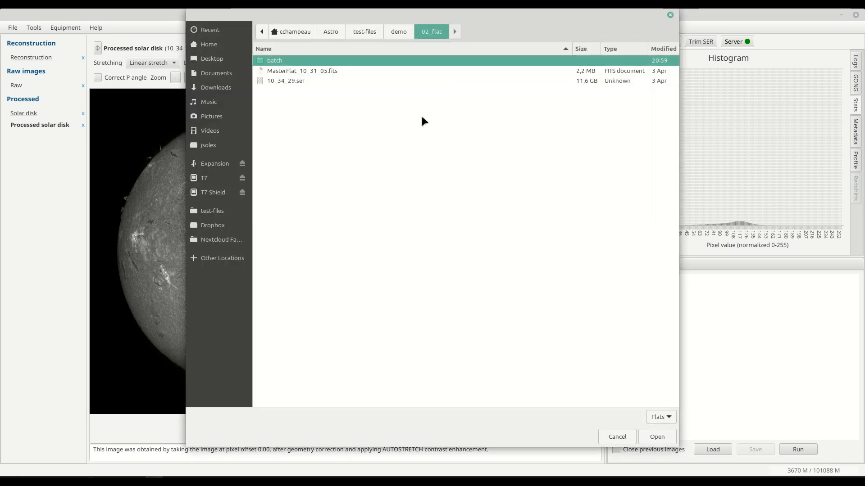
{"action": "left_click", "coordinate": [285, 72]}
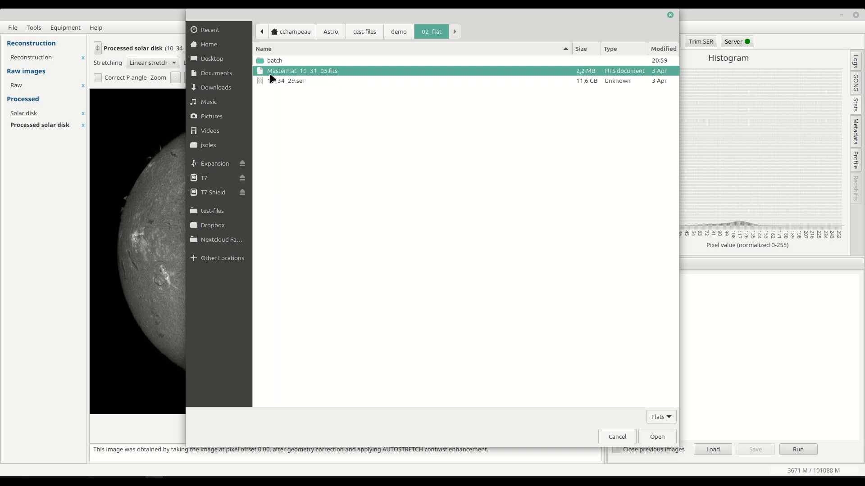
{"action": "left_click", "coordinate": [657, 437]}
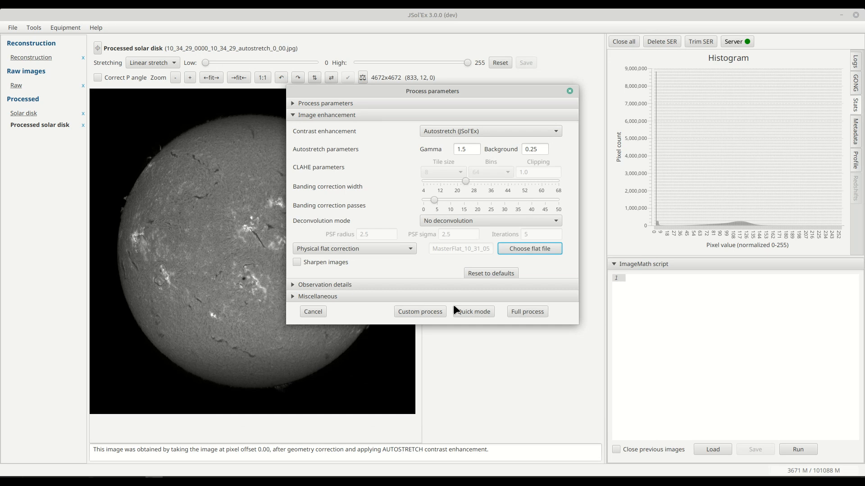
{"action": "left_click", "coordinate": [475, 314]}
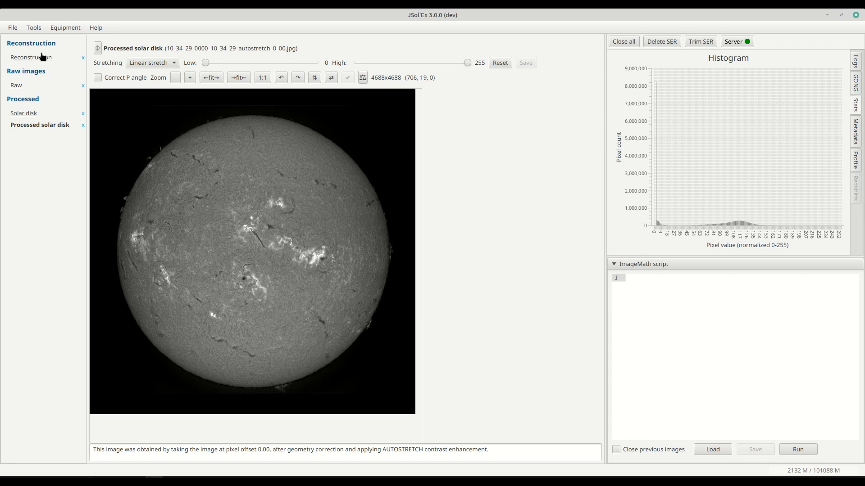
{"action": "left_click", "coordinate": [14, 28]}
{"action": "left_click", "coordinate": [21, 37]}
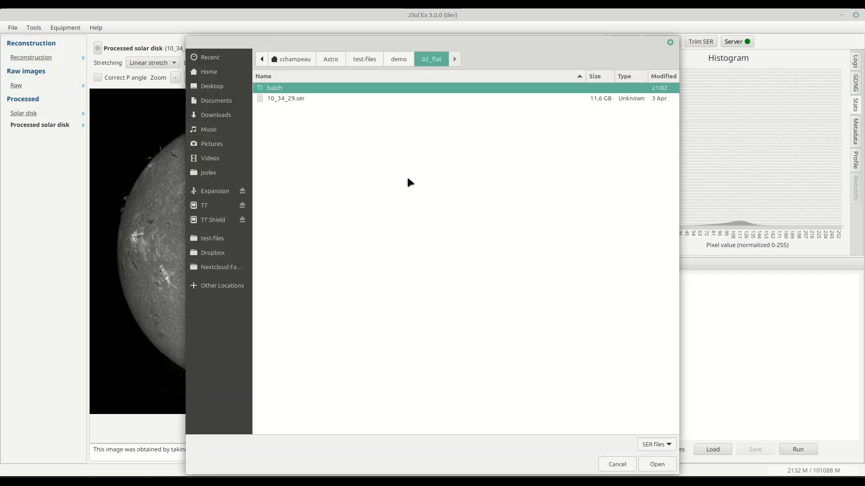
{"action": "left_click", "coordinate": [401, 61]}
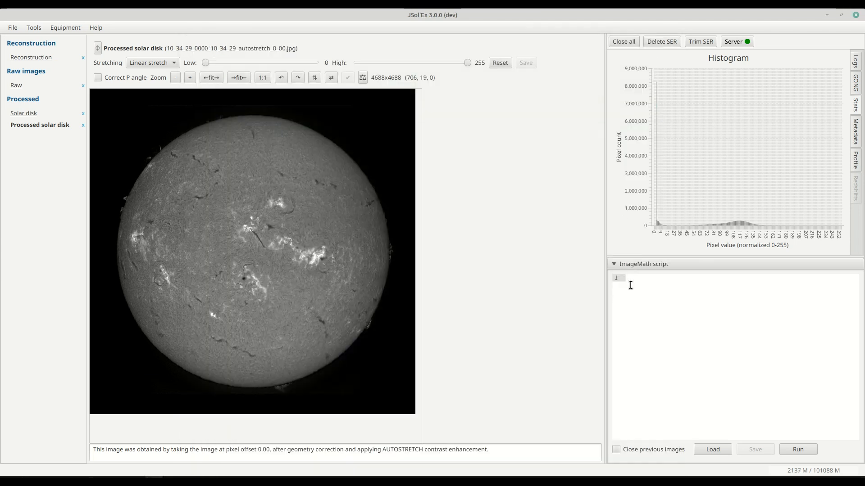
{"action": "left_click", "coordinate": [670, 42]}
- Write an ImageMath LOAD script for 15_16_57_CaH_combined_batch.fits in demo/03_measure and run it with previous images closed
{"action": "type", "text": "LOAD(\""}
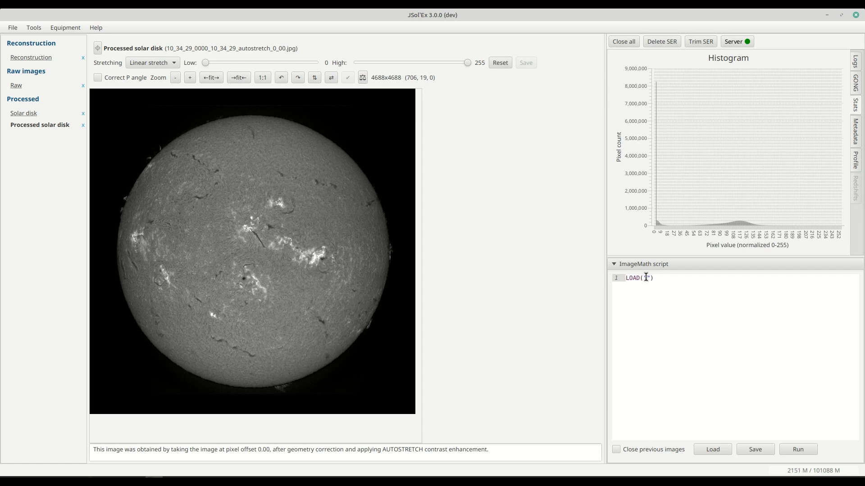
{"action": "left_click", "coordinate": [35, 481]}
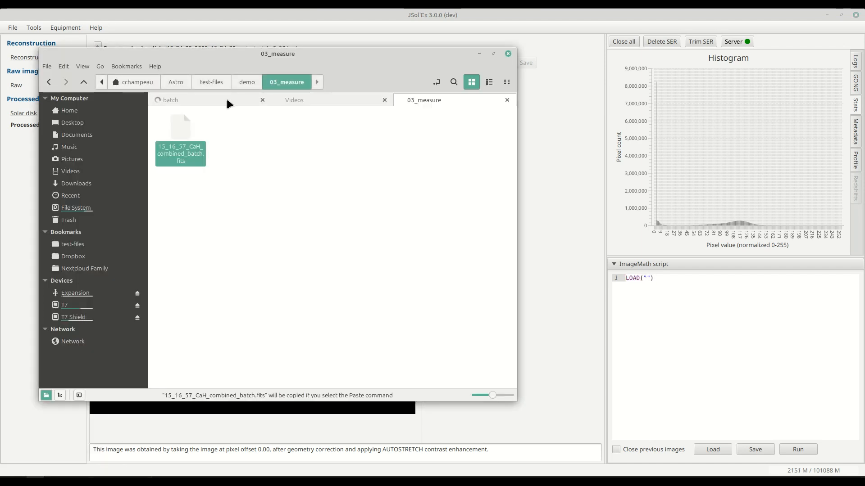
{"action": "left_click", "coordinate": [323, 101]}
{"action": "left_click", "coordinate": [418, 100]}
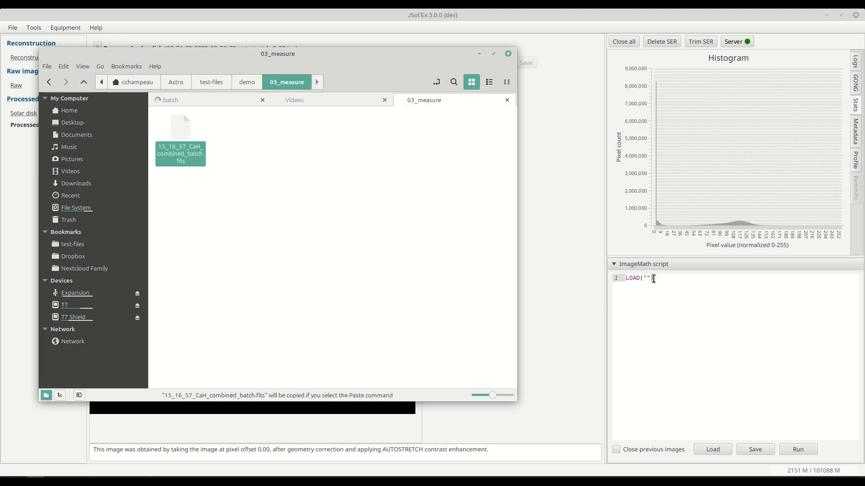
{"action": "left_click", "coordinate": [647, 279]}
{"action": "type", "text": "/home/cchampeau/Astro/test-files/demo/03_measure/15_16_57_CaH_combined_batch.fits"}
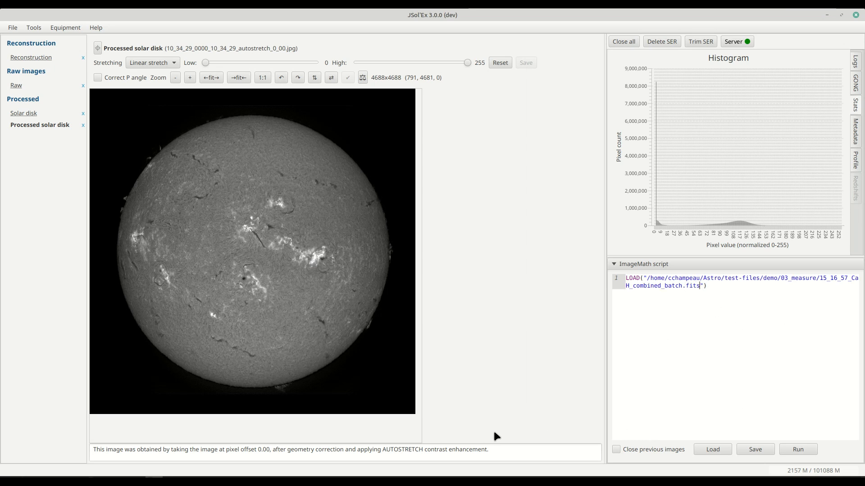
{"action": "left_click", "coordinate": [642, 450]}
{"action": "left_click", "coordinate": [795, 450]}
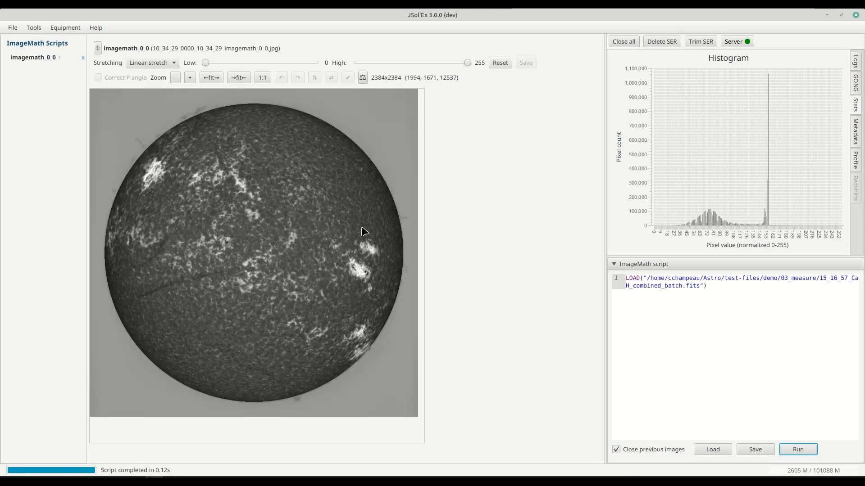
- Examine the prominences, active regions and dark filaments across the loaded CaH solar disk
{"action": "scroll", "coordinate": [280, 252], "scroll_direction": "up", "scroll_amount": 5}
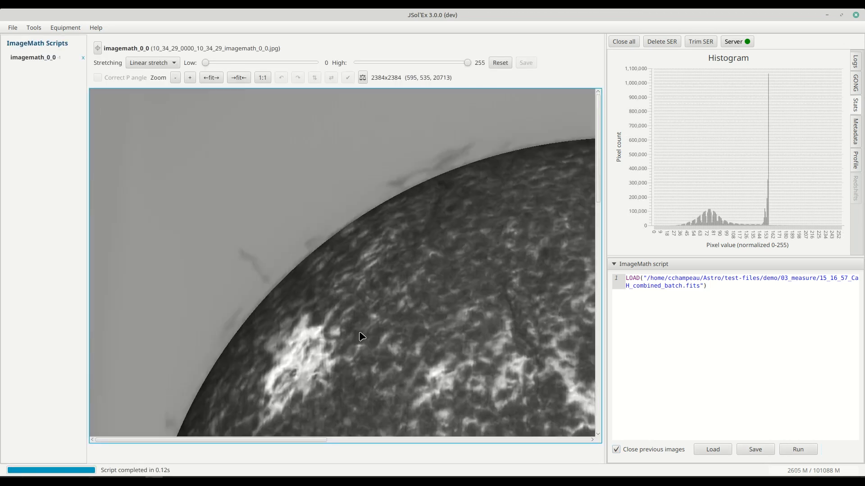
{"action": "left_click_drag", "start_coordinate": [274, 234], "coordinate": [316, 331]}
{"action": "left_click_drag", "start_coordinate": [460, 229], "coordinate": [334, 242]}
{"action": "scroll", "coordinate": [431, 280], "scroll_direction": "down", "scroll_amount": 4}
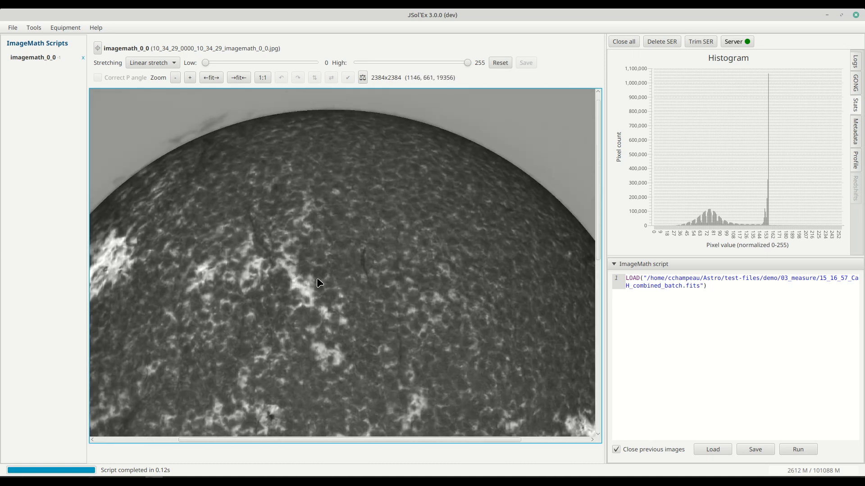
{"action": "scroll", "coordinate": [318, 276], "scroll_direction": "down", "scroll_amount": 4}
{"action": "left_click_drag", "start_coordinate": [293, 258], "coordinate": [410, 343]}
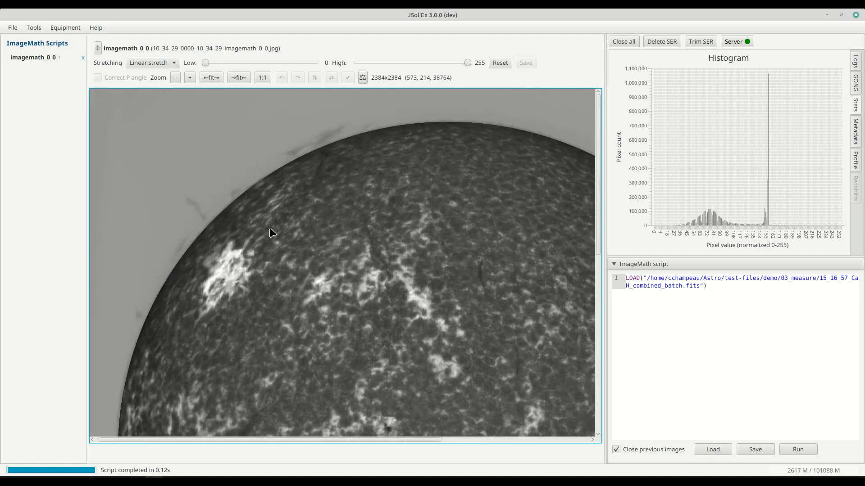
{"action": "scroll", "coordinate": [361, 306], "scroll_direction": "down", "scroll_amount": 7}
{"action": "scroll", "coordinate": [360, 306], "scroll_direction": "right", "scroll_amount": 5}
{"action": "scroll", "coordinate": [355, 249], "scroll_direction": "down", "scroll_amount": 1}
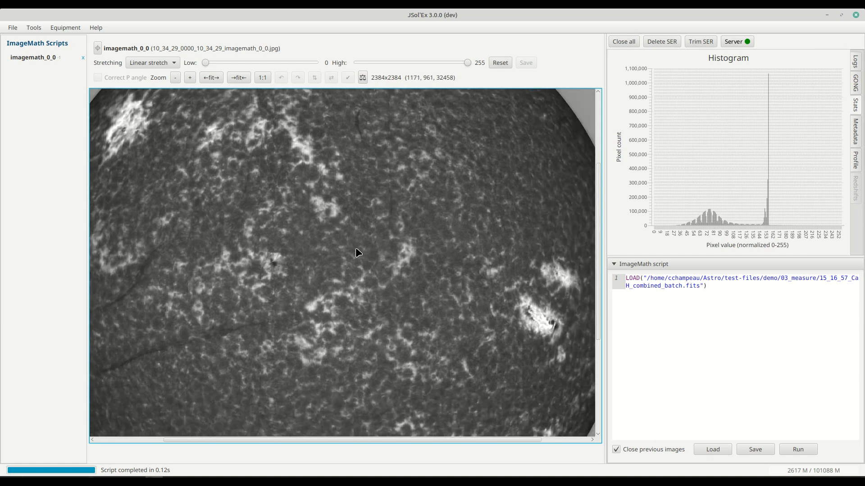
{"action": "left_click_drag", "start_coordinate": [320, 213], "coordinate": [411, 206]}
{"action": "scroll", "coordinate": [368, 253], "scroll_direction": "down", "scroll_amount": 1}
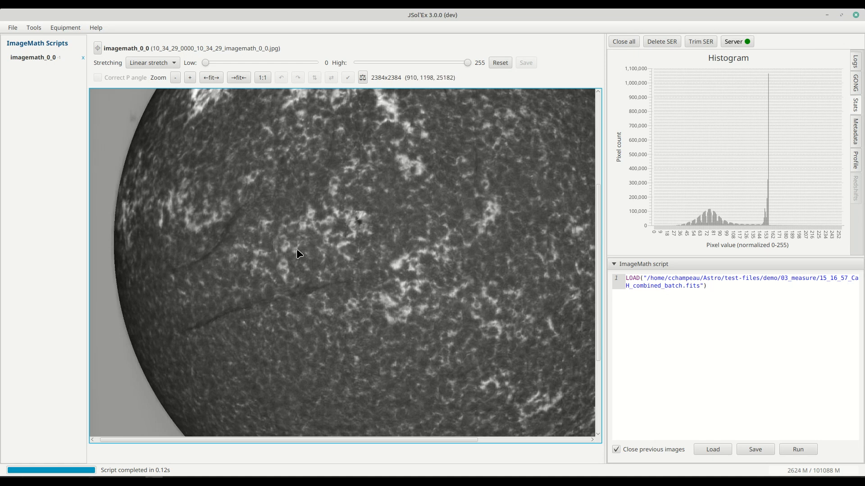
{"action": "scroll", "coordinate": [291, 243], "scroll_direction": "down", "scroll_amount": 2}
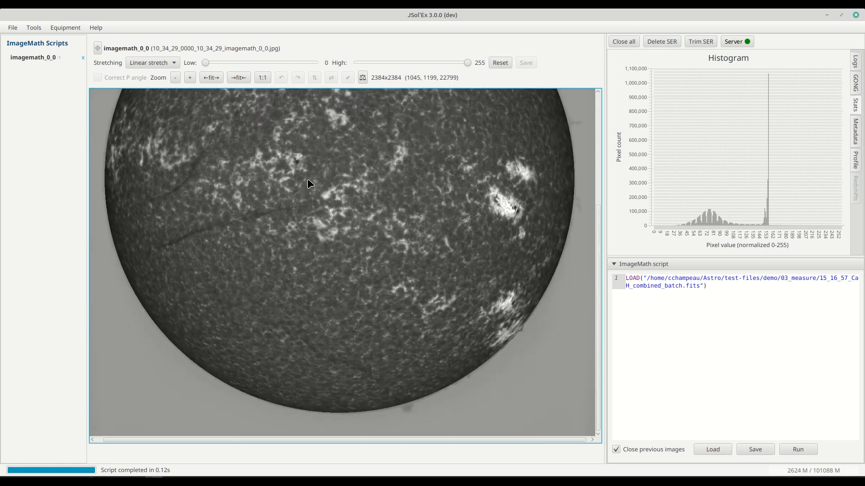
{"action": "left_click_drag", "start_coordinate": [307, 179], "coordinate": [345, 277]}
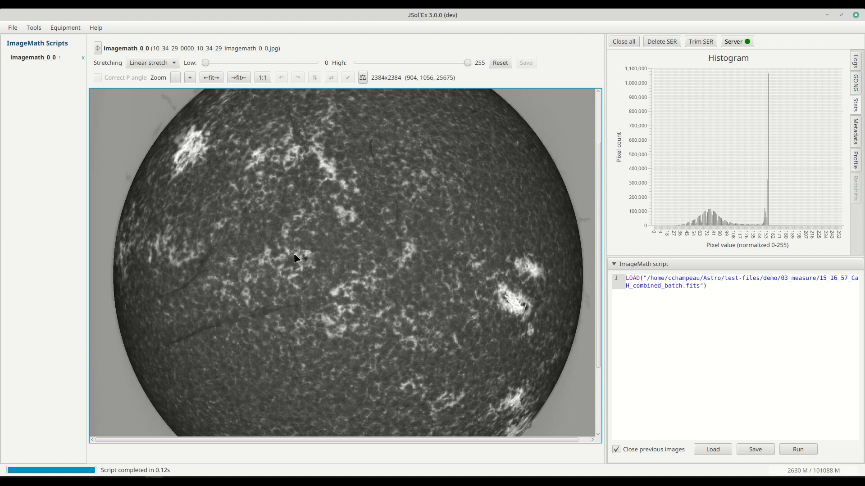
- Open the distance measurement window for the loaded CaH solar image
{"action": "right_click", "coordinate": [315, 229]}
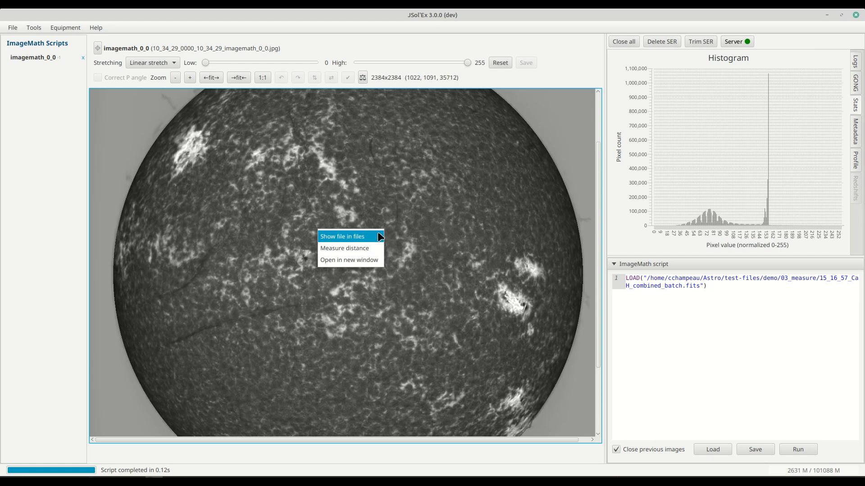
{"action": "left_click", "coordinate": [370, 83]}
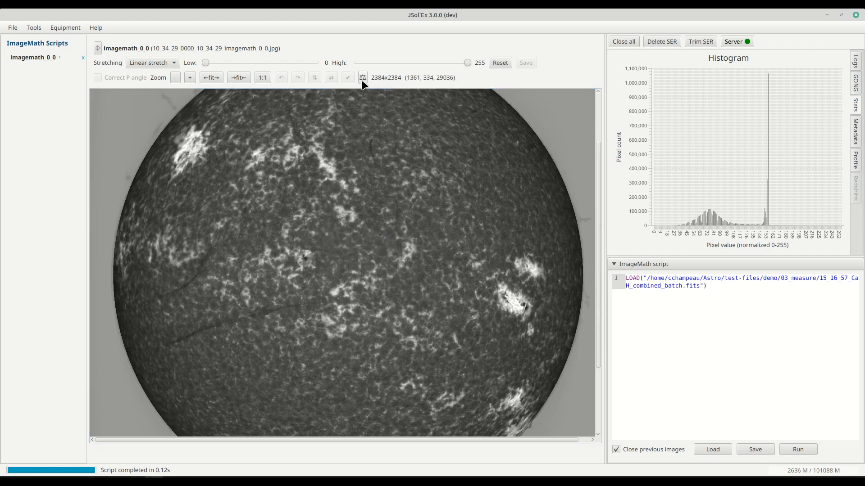
{"action": "left_click", "coordinate": [363, 79]}
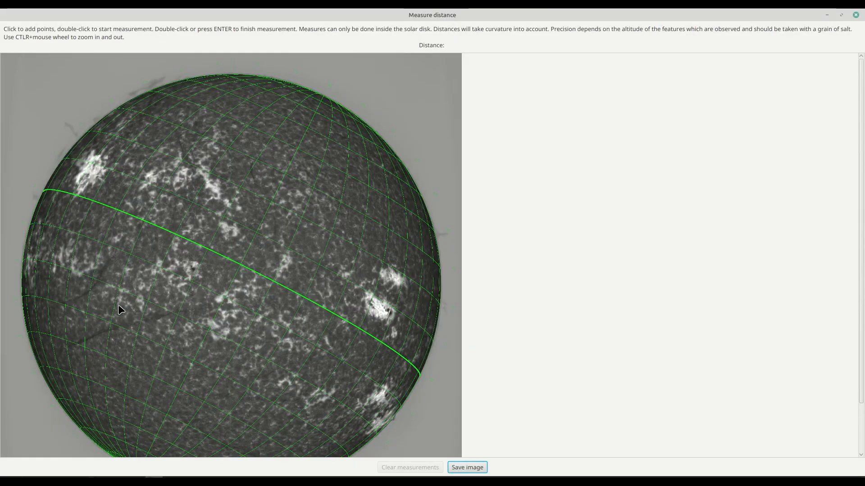
- Measure the long dark filament in the lower-left part of the solar disk, tracing its curve with intermediate points
{"action": "scroll", "coordinate": [234, 249], "scroll_direction": "up", "scroll_amount": 3, "text": "ctrl"}
{"action": "scroll", "coordinate": [235, 249], "scroll_direction": "down", "scroll_amount": 3, "text": "ctrl"}
{"action": "scroll", "coordinate": [235, 247], "scroll_direction": "up", "scroll_amount": 1, "text": "ctrl"}
{"action": "left_click_drag", "start_coordinate": [209, 332], "coordinate": [350, 158]}
{"action": "scroll", "coordinate": [230, 255], "scroll_direction": "up", "scroll_amount": 5, "text": "ctrl"}
{"action": "left_click_drag", "start_coordinate": [291, 283], "coordinate": [317, 174]}
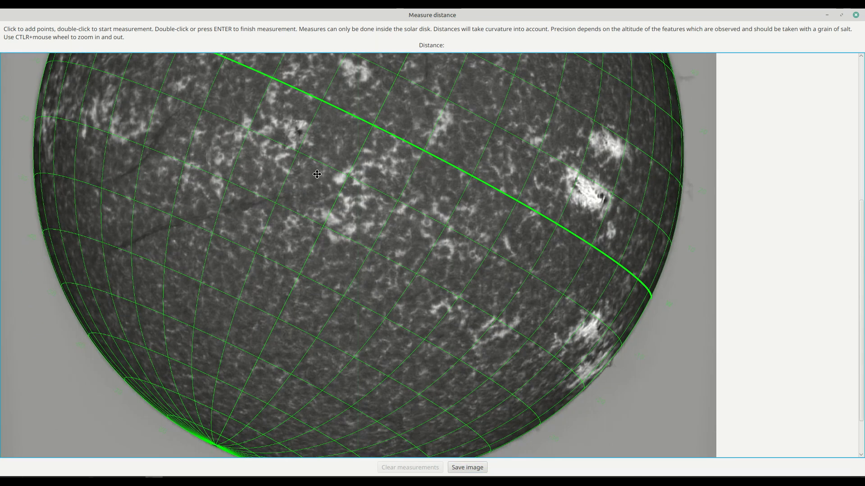
{"action": "double_click", "coordinate": [106, 253]}
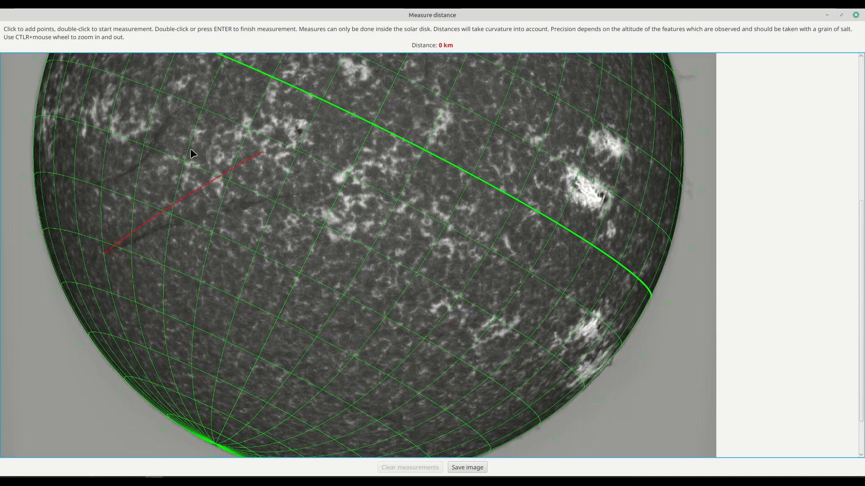
{"action": "left_click", "coordinate": [167, 227]}
{"action": "left_click", "coordinate": [250, 207]}
{"action": "left_click", "coordinate": [270, 198]}
{"action": "left_click", "coordinate": [308, 196]}
{"action": "left_click", "coordinate": [325, 191]}
{"action": "double_click", "coordinate": [325, 192]}
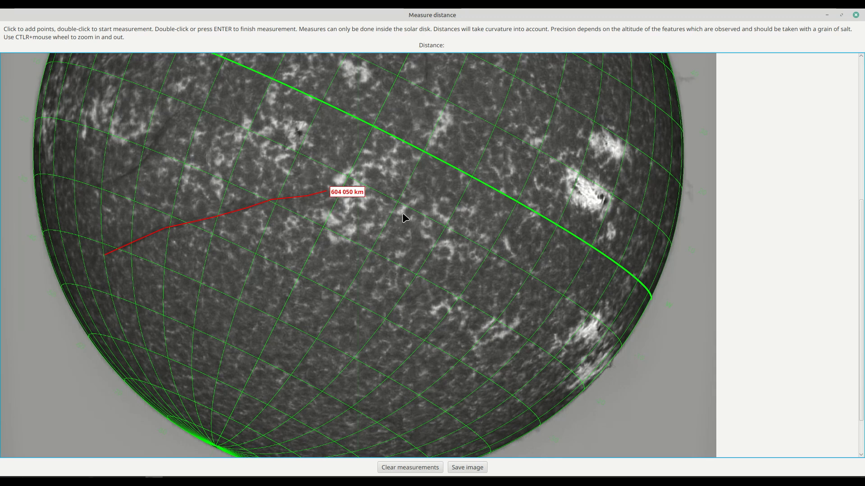
- Measure the shorter curved filament above the first measurement, following its bend with several points
{"action": "left_click_drag", "start_coordinate": [189, 162], "coordinate": [253, 258]}
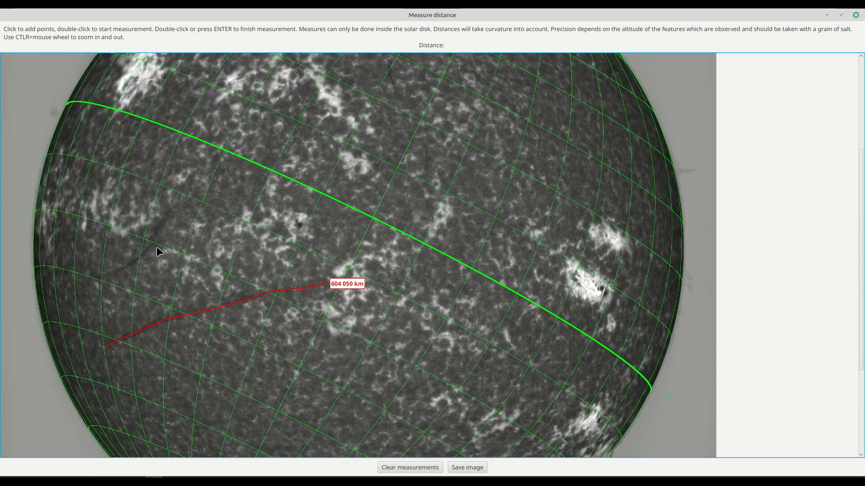
{"action": "double_click", "coordinate": [101, 278]}
{"action": "left_click", "coordinate": [126, 269]}
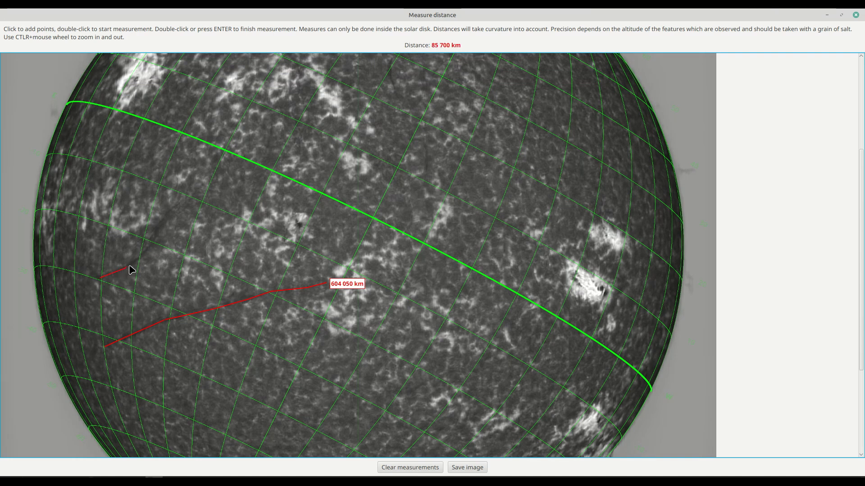
{"action": "left_click", "coordinate": [151, 244]}
{"action": "left_click", "coordinate": [169, 210]}
{"action": "left_click", "coordinate": [180, 206]}
{"action": "key", "text": "Return"}
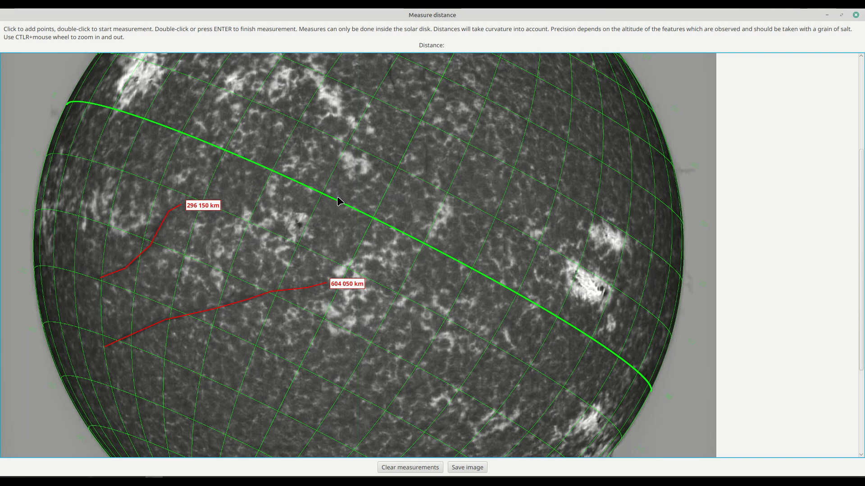
- Measure the length of the elongated prominence outside the upper-left limb with a single straight segment
{"action": "scroll", "coordinate": [342, 221], "scroll_direction": "down", "scroll_amount": 1}
{"action": "scroll", "coordinate": [341, 224], "scroll_direction": "up", "scroll_amount": 4}
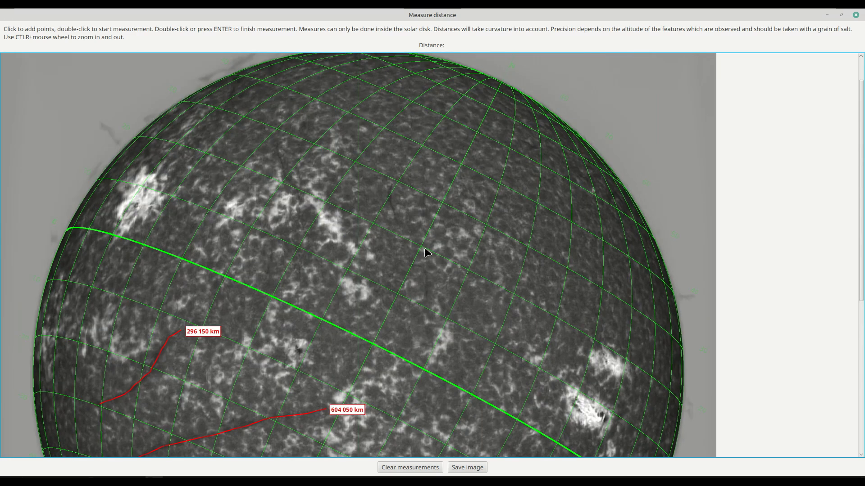
{"action": "scroll", "coordinate": [288, 212], "scroll_direction": "up", "scroll_amount": 1}
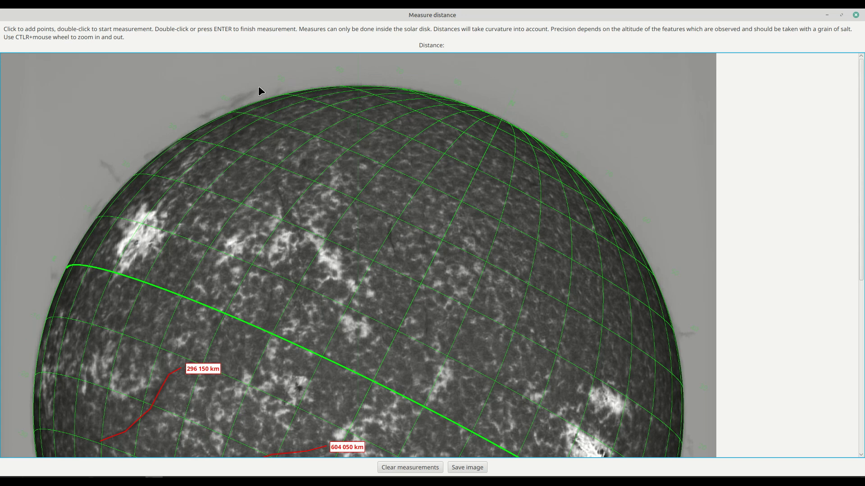
{"action": "left_click", "coordinate": [193, 110]}
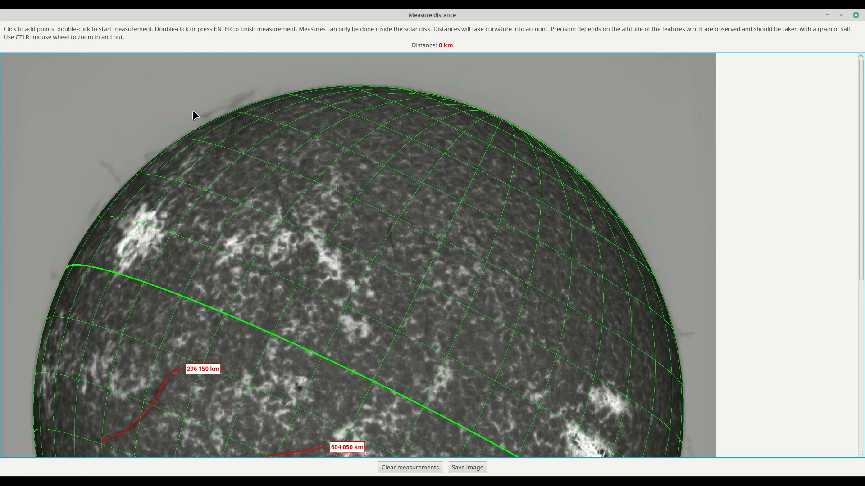
{"action": "left_click", "coordinate": [252, 87]}
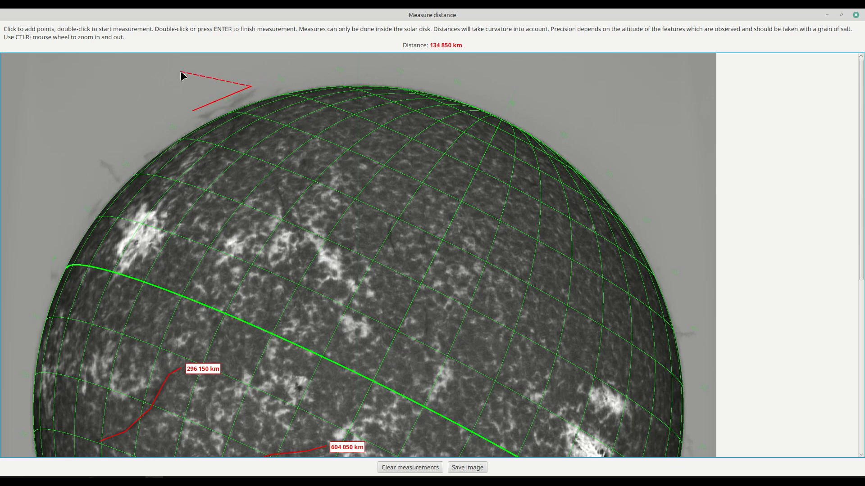
{"action": "key", "text": "Return"}
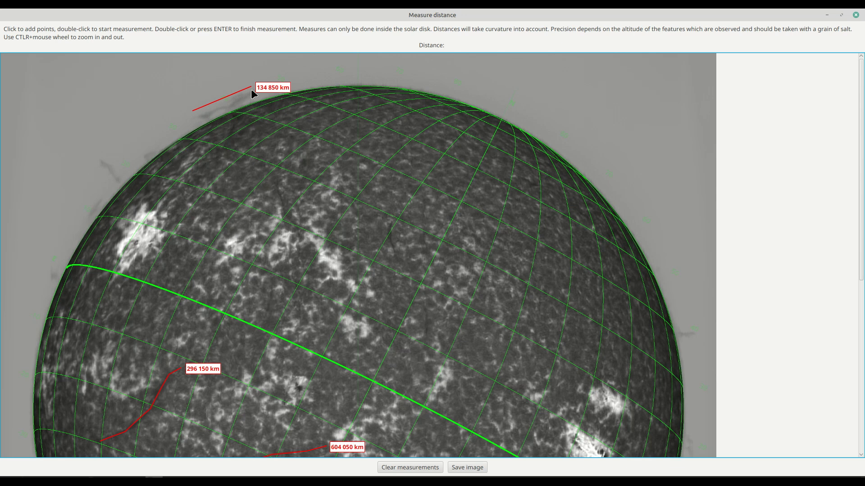
- Measure the small prominence on the left limb, near the bright active region, down to the disk edge
{"action": "double_click", "coordinate": [98, 163]}
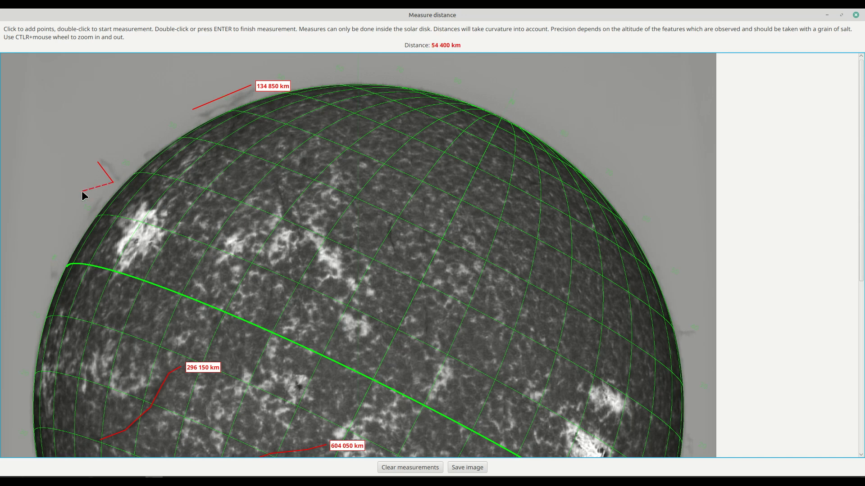
{"action": "key", "text": "Return"}
{"action": "scroll", "coordinate": [347, 253], "scroll_direction": "down", "scroll_amount": 2}
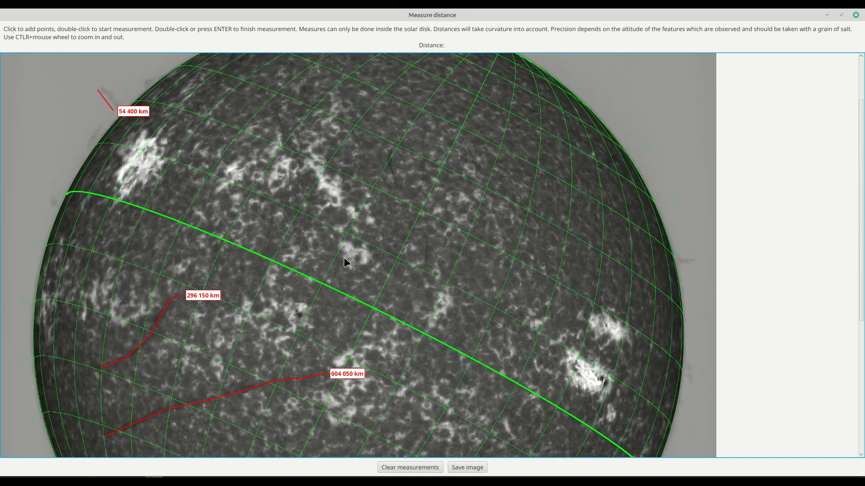
{"action": "scroll", "coordinate": [336, 232], "scroll_direction": "down", "scroll_amount": 2}
{"action": "scroll", "coordinate": [339, 235], "scroll_direction": "down", "scroll_amount": 1}
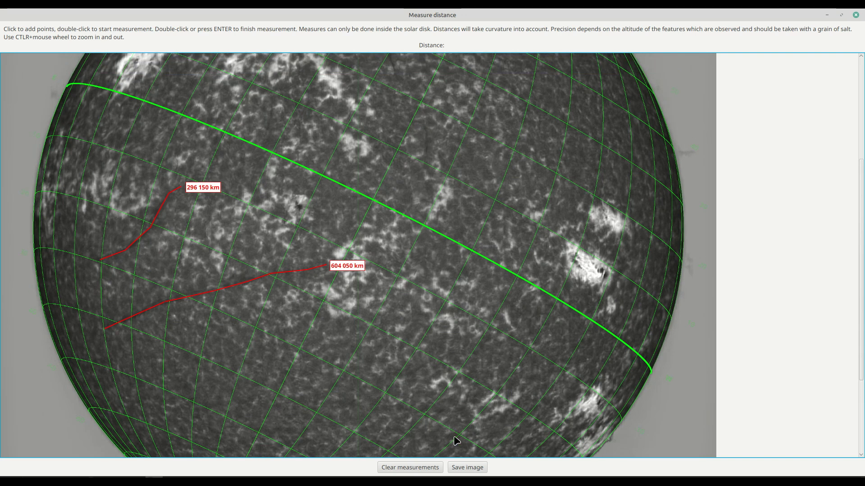
- Save the annotated image as a PNG file named measurement in the demo/03_measure folder
{"action": "left_click", "coordinate": [464, 469]}
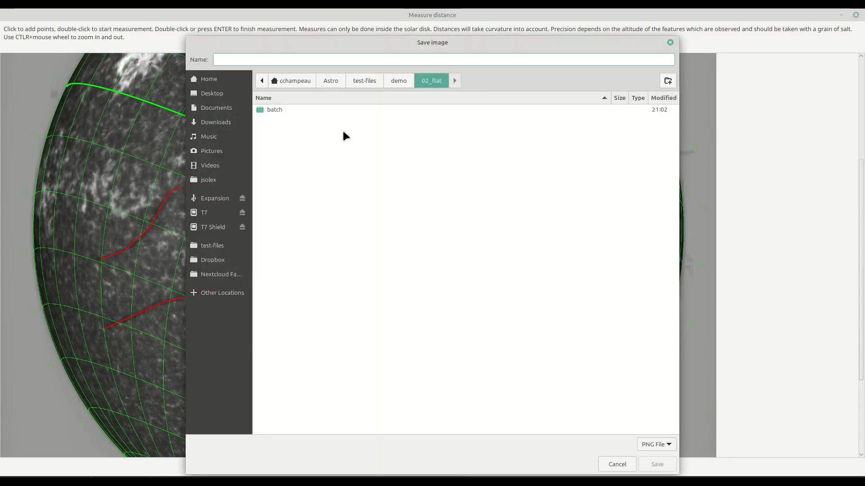
{"action": "left_click", "coordinate": [393, 80]}
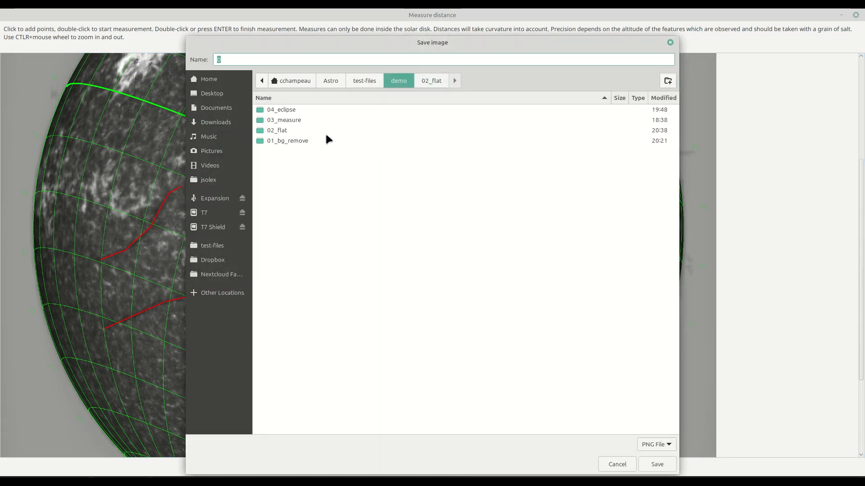
{"action": "double_click", "coordinate": [294, 121]}
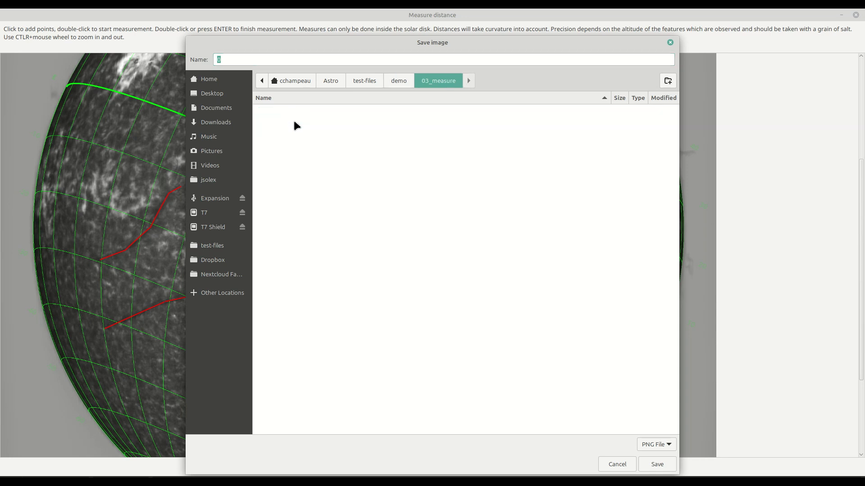
{"action": "type", "text": "m"}
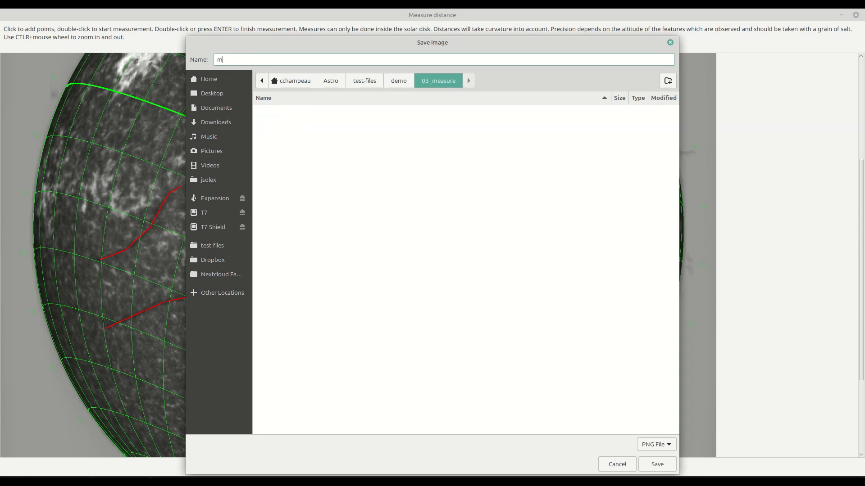
{"action": "type", "text": "easurement"}
{"action": "key", "text": "Return"}
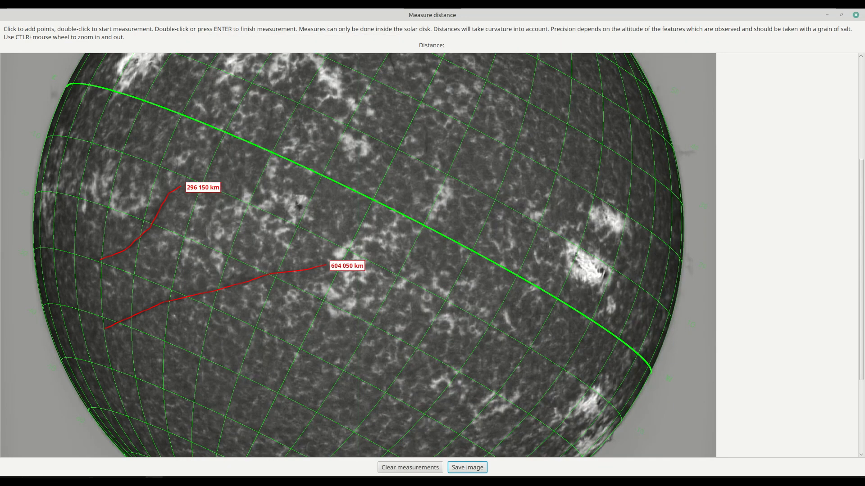
- Switch to the file manager, view measurement.png, and close both the picture and the distance measurement window
{"action": "key", "text": "alt+Tab"}
{"action": "double_click", "coordinate": [242, 131]}
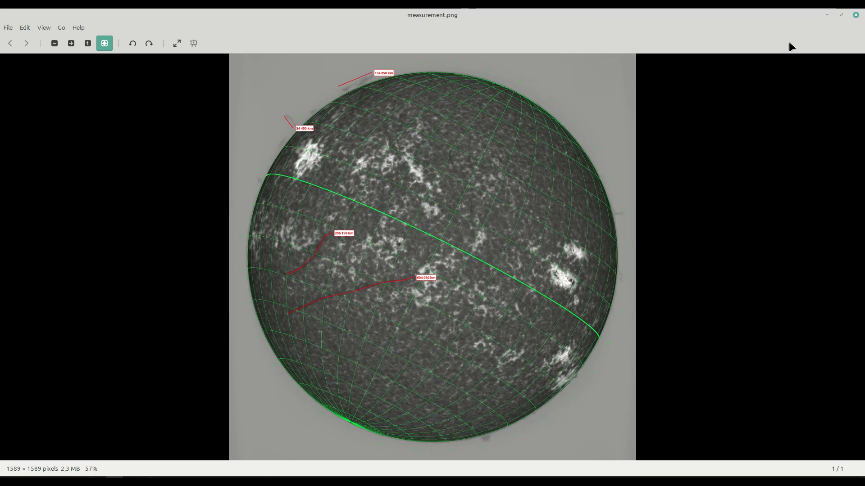
{"action": "left_click", "coordinate": [855, 15]}
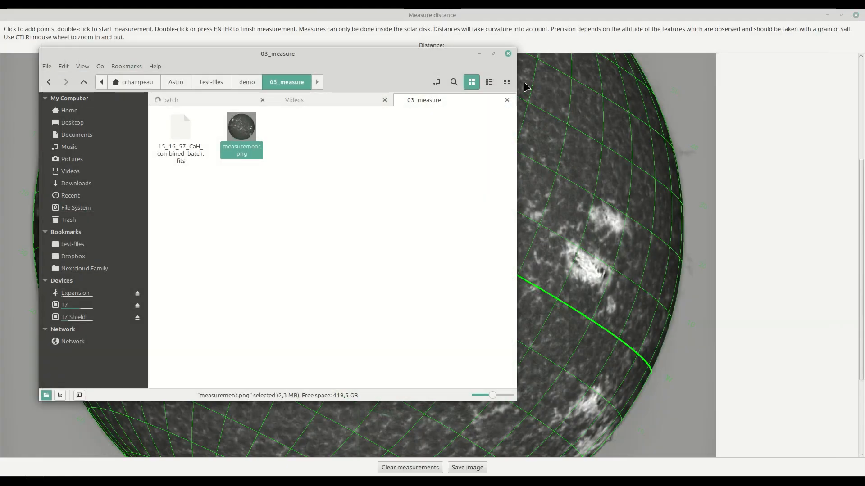
{"action": "left_click", "coordinate": [856, 16]}
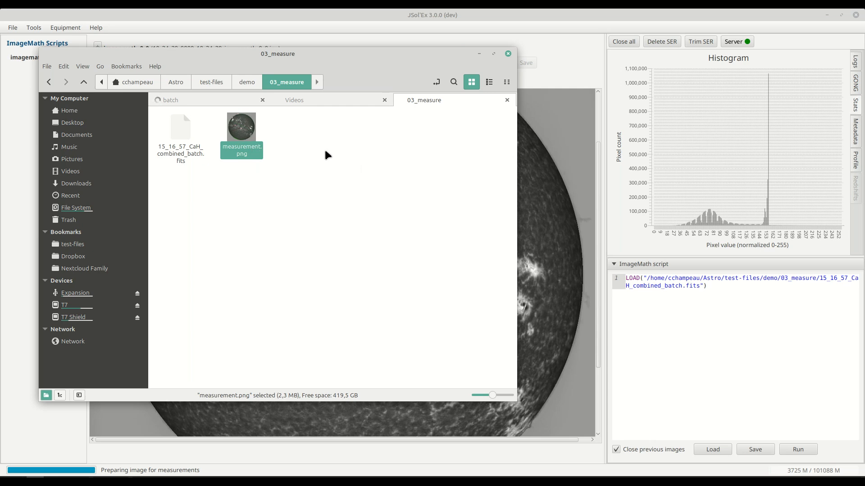
{"action": "left_click", "coordinate": [81, 83]}
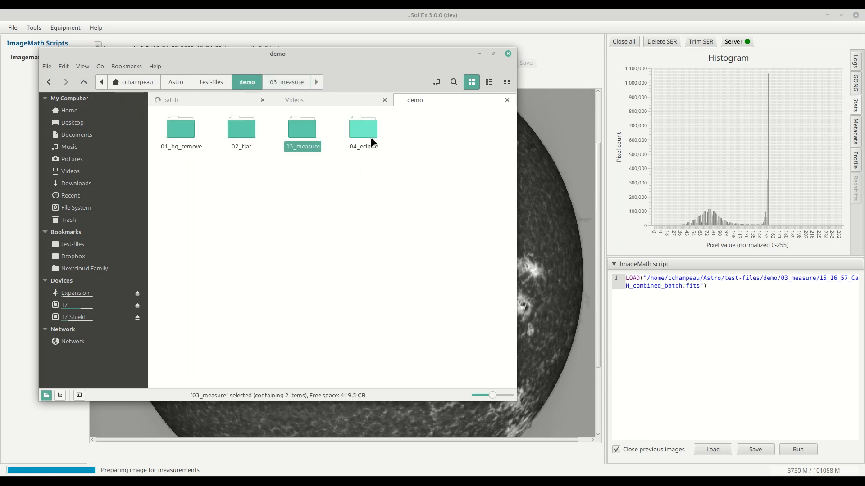
- Open the recent scan caK/1236_39.ser and process it
{"action": "left_click", "coordinate": [731, 326]}
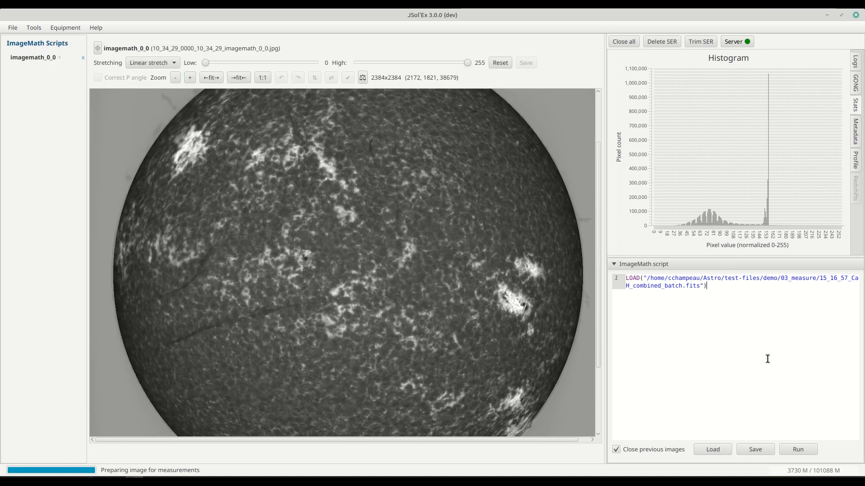
{"action": "key", "text": "ctrl+a"}
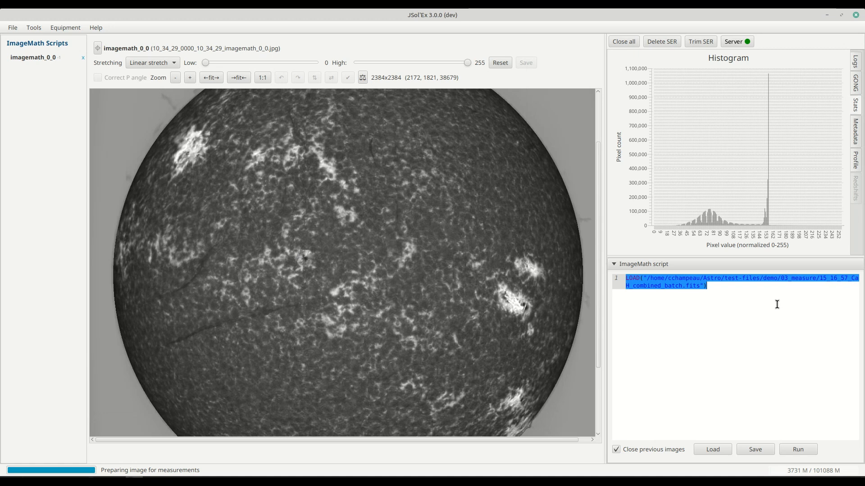
{"action": "left_click", "coordinate": [12, 27]}
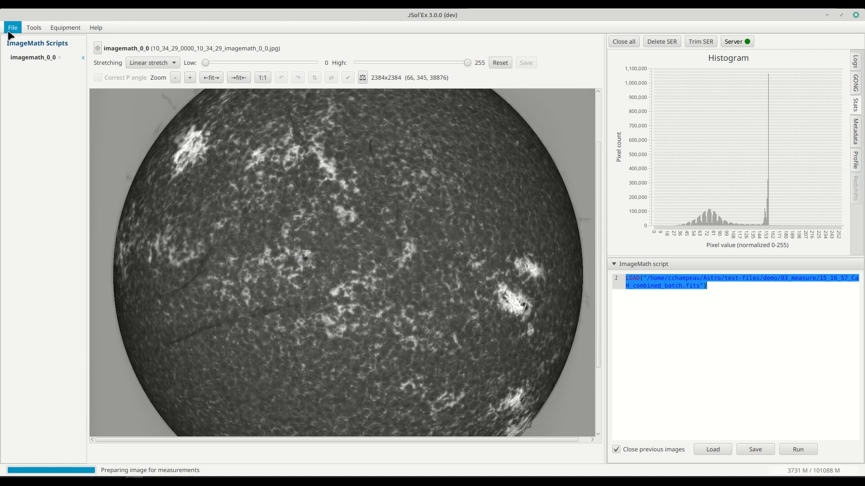
{"action": "mouse_move", "coordinate": [63, 79]}
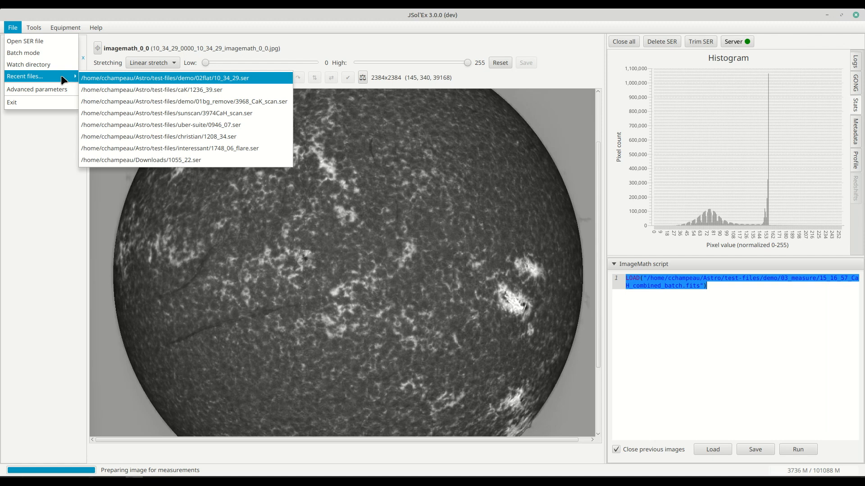
{"action": "left_click", "coordinate": [135, 90]}
{"action": "left_click", "coordinate": [518, 312]}
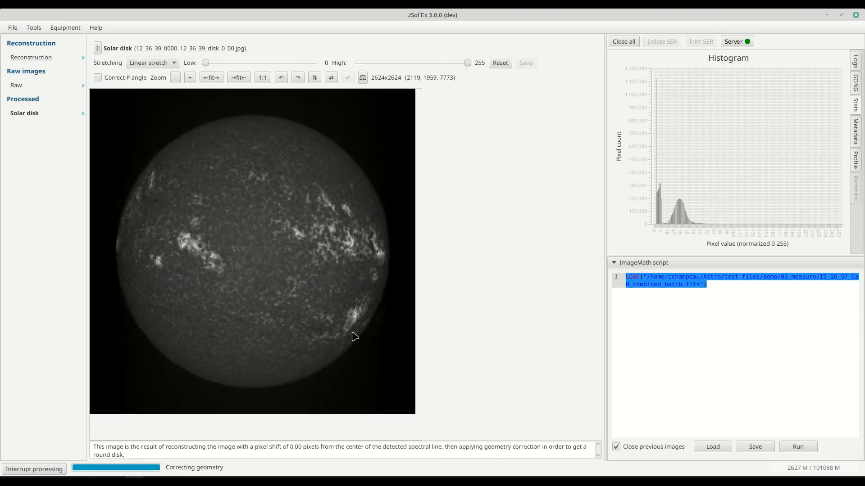
- Replace the ImageMath script with img(0) and run it
{"action": "left_click", "coordinate": [751, 296]}
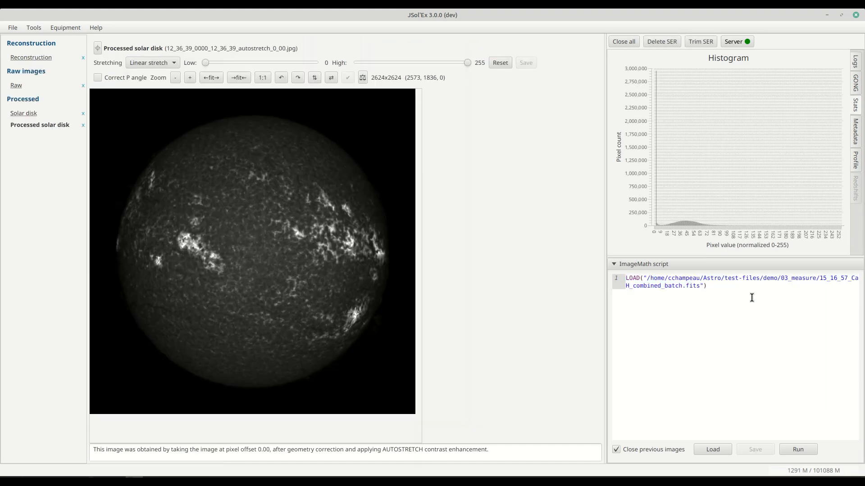
{"action": "key", "text": "ctrl+a"}
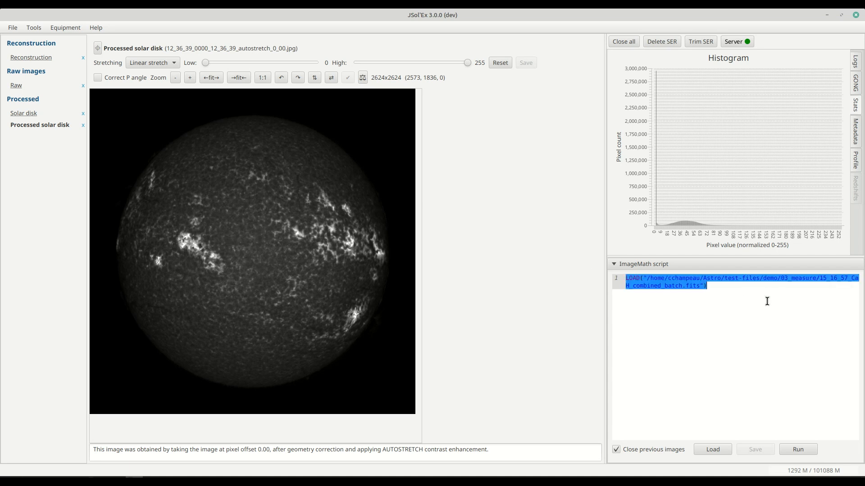
{"action": "type", "text": "img(0"}
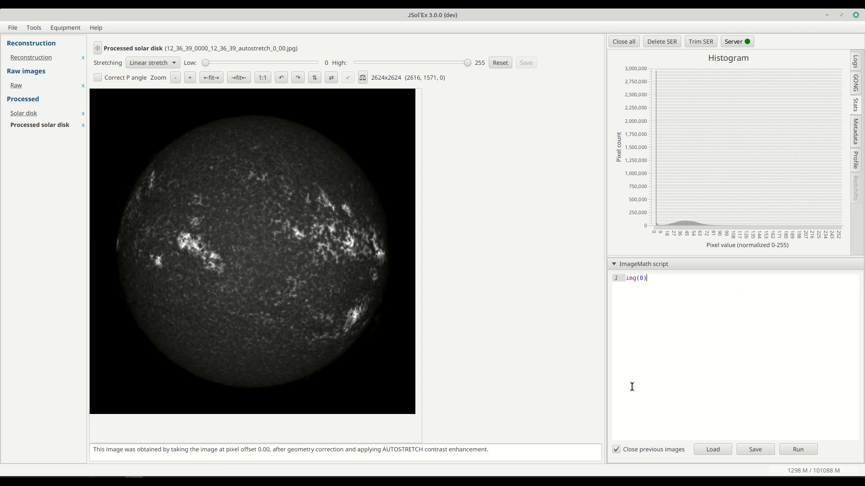
{"action": "left_click", "coordinate": [797, 449]}
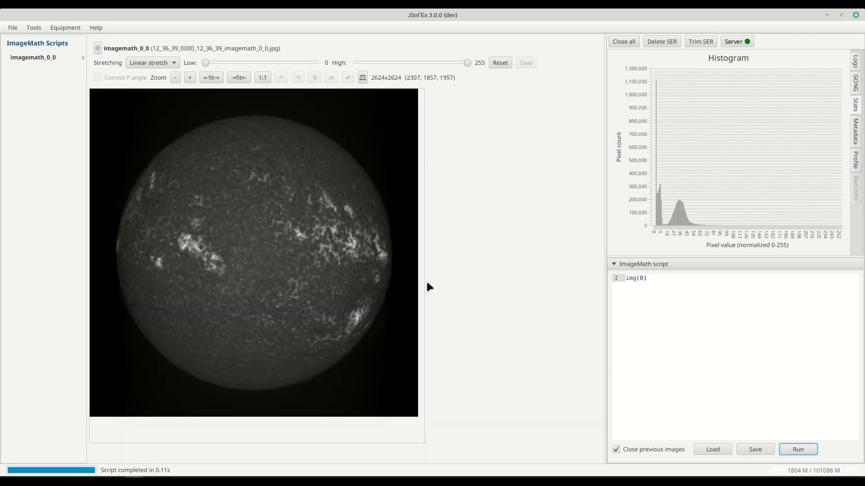
- Change the script to auto_contrast(img(0);1.5) and run it
{"action": "left_click", "coordinate": [658, 284]}
{"action": "type", "text": "auto co"}
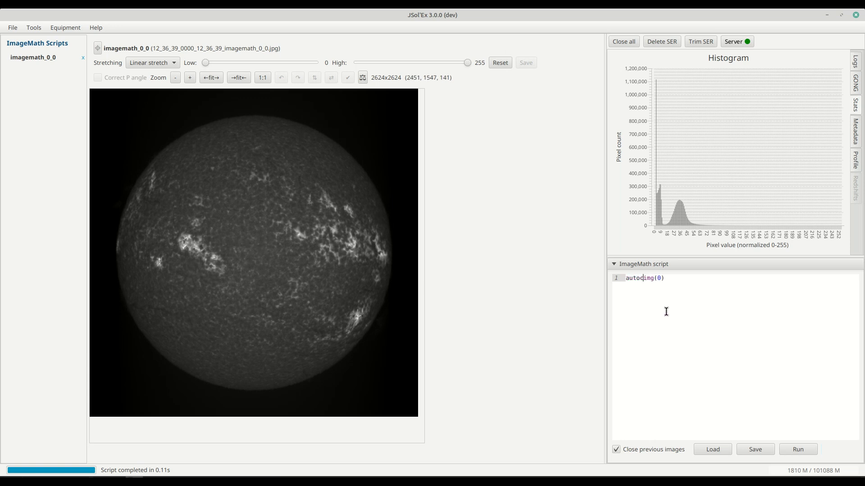
{"action": "type", "text": "ntrast("}
{"action": "left_click", "coordinate": [795, 447]}
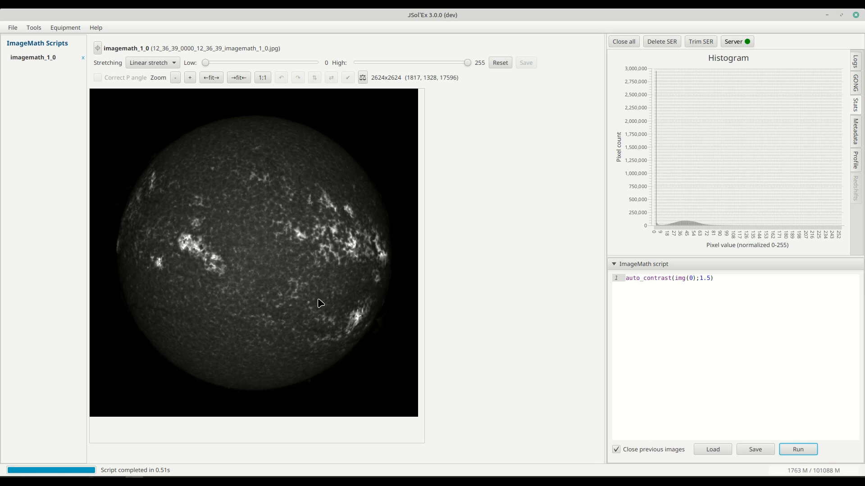
- Wrap the ImageMath expression in invert() to get invert(auto_contrast(img(0);1.5)) and run the script
{"action": "left_click", "coordinate": [724, 280]}
{"action": "left_click", "coordinate": [625, 280]}
{"action": "type", "text": "invert("}
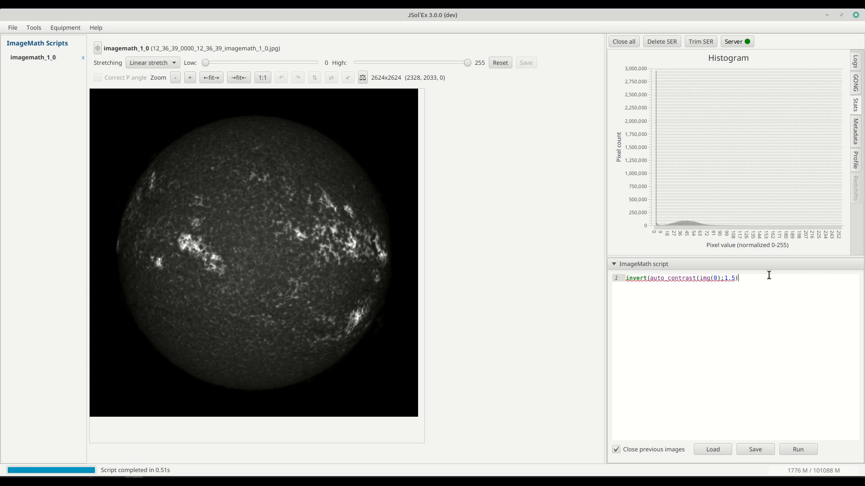
{"action": "type", "text": ")"}
{"action": "left_click", "coordinate": [799, 449]}
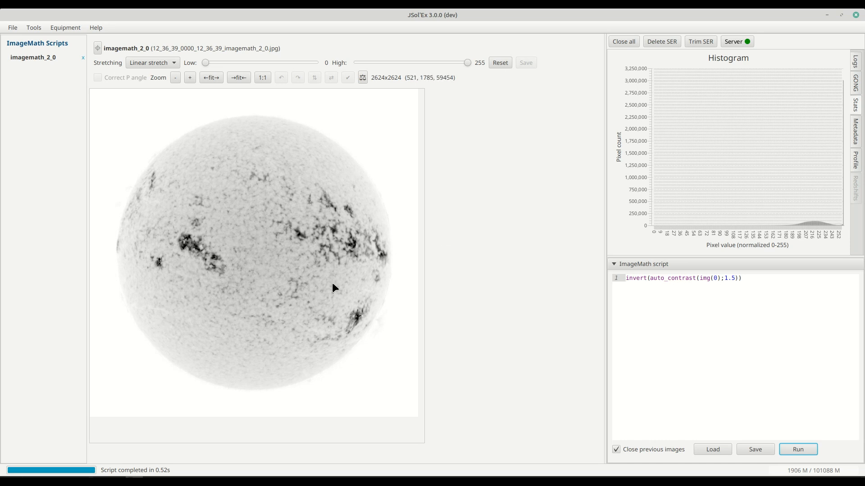
- Remove the invert() wrapper so the script reads auto_contrast(img(0);1.5), and run it
{"action": "left_click_drag", "start_coordinate": [746, 279], "coordinate": [697, 279]}
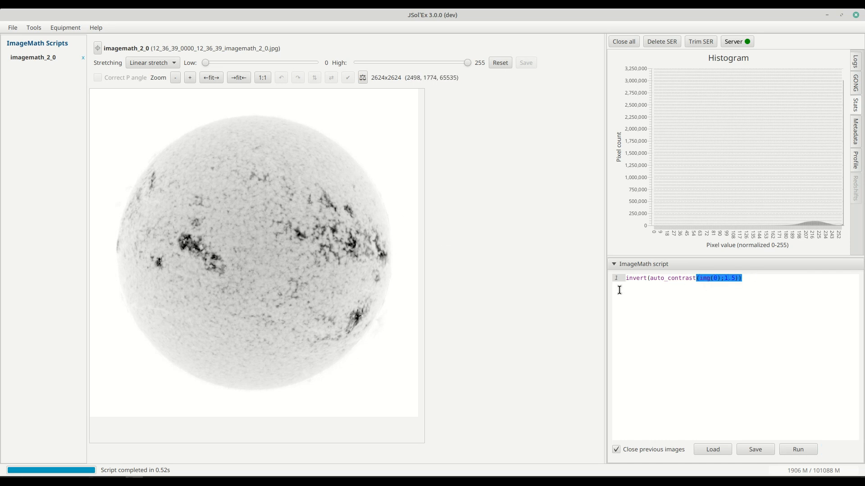
{"action": "left_click", "coordinate": [653, 305]}
{"action": "key", "text": "BackSpace"}
{"action": "key", "text": "Home"}
{"action": "key", "text": "Delete"}
{"action": "key", "text": "Delete"}
{"action": "key", "text": "Delete"}
{"action": "key", "text": "Delete"}
{"action": "key", "text": "Delete"}
{"action": "key", "text": "Delete"}
{"action": "key", "text": "Delete"}
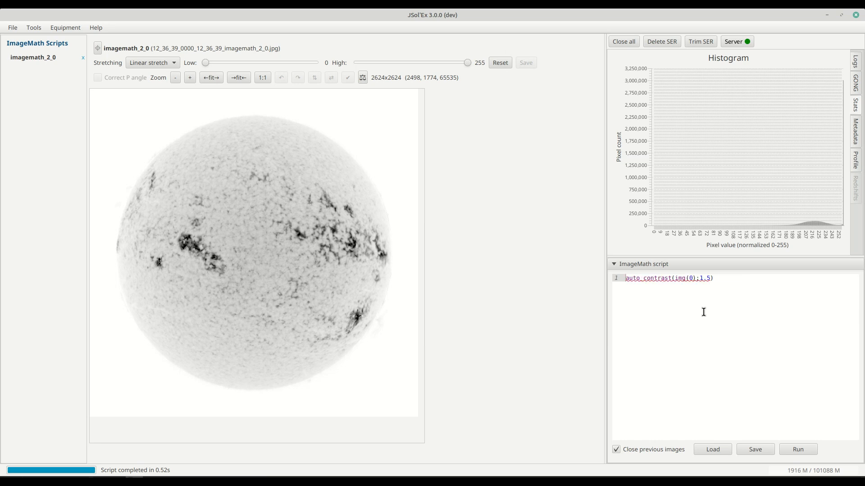
{"action": "left_click", "coordinate": [797, 449]}
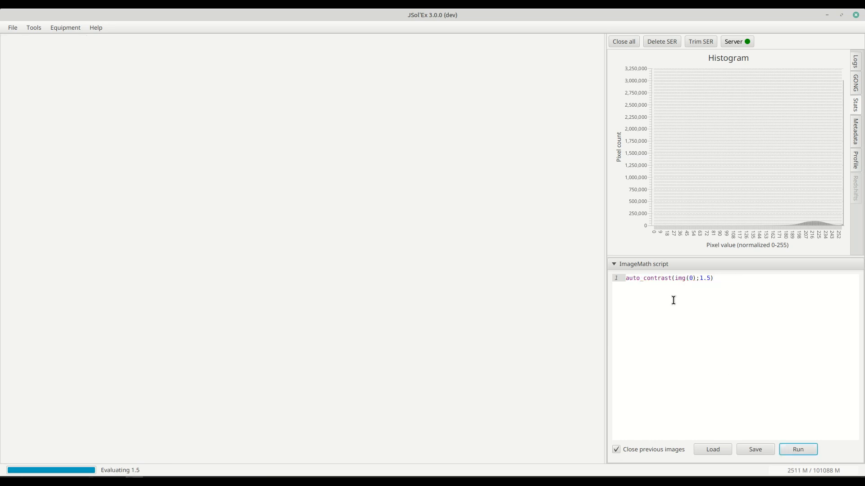
- Assign the auto_contrast(img(0);1.5) expression to a variable named on_band
{"action": "left_click_drag", "start_coordinate": [734, 284], "coordinate": [602, 279]}
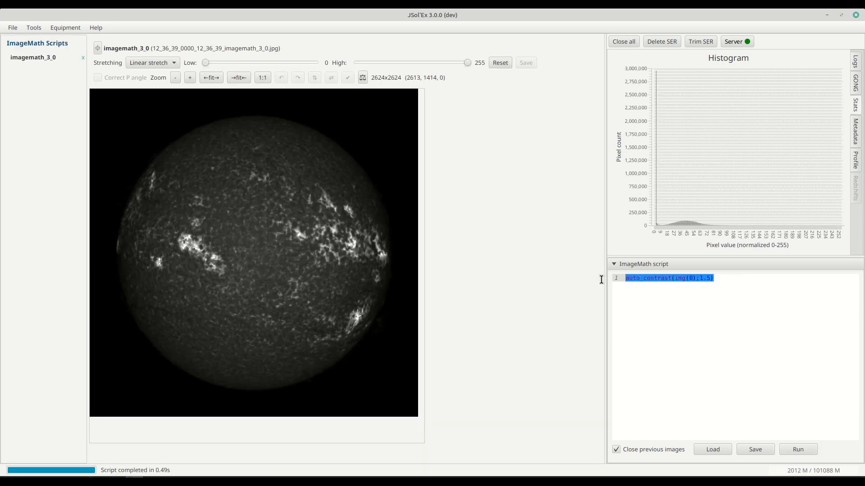
{"action": "left_click", "coordinate": [733, 324]}
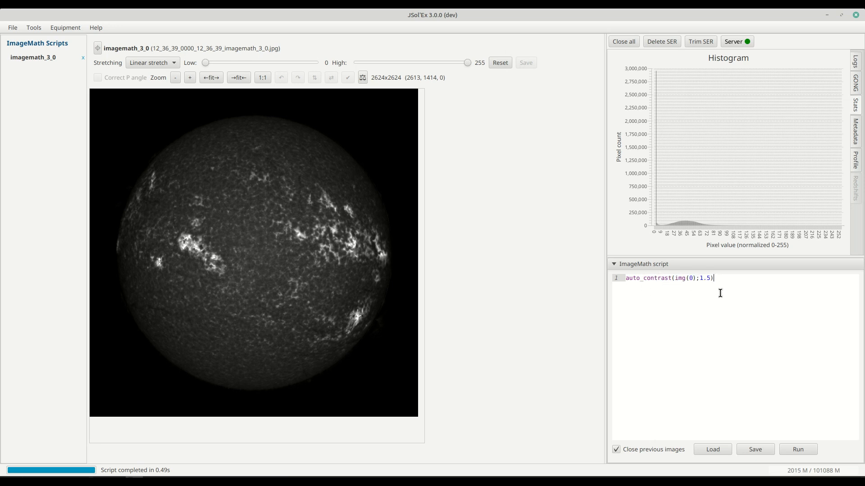
{"action": "key", "text": "ctrl+a"}
{"action": "left_click", "coordinate": [657, 304]}
{"action": "type", "text": "on_band-"}
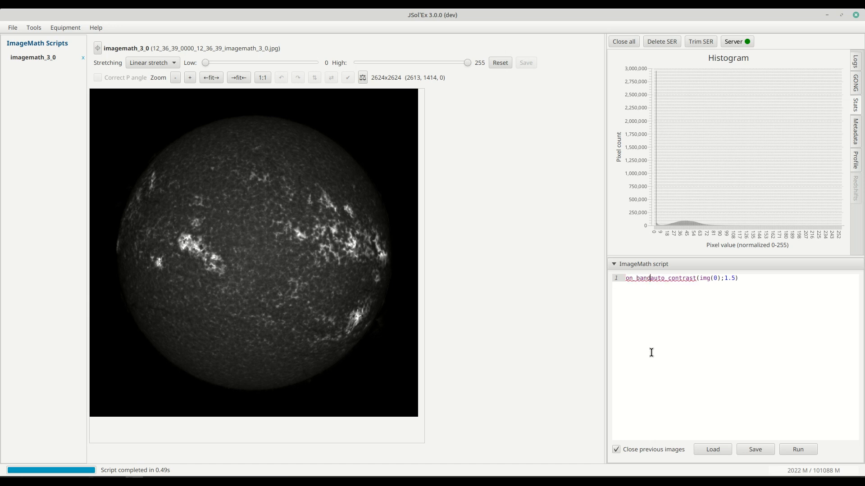
{"action": "key", "text": "BackSpace"}
{"action": "type", "text": "="}
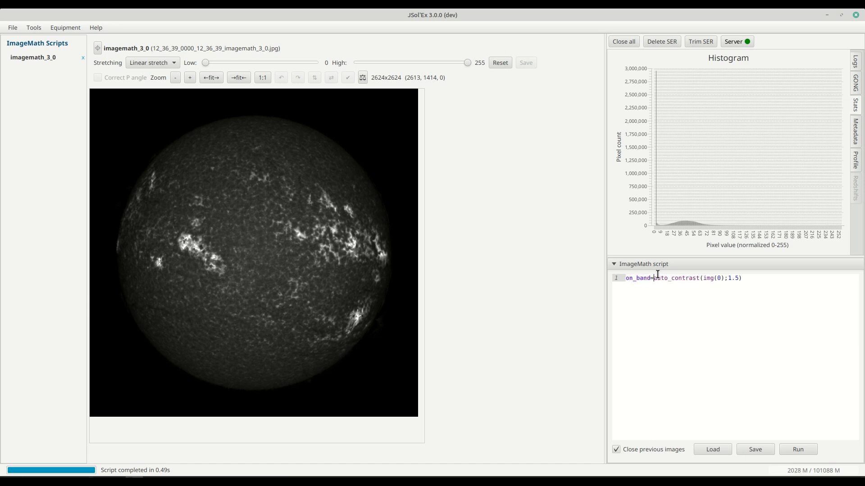
- Add a second script line off_band=auto_contrast(img(-5);1.5) and run the script
{"action": "double_click", "coordinate": [717, 278]}
{"action": "left_click", "coordinate": [750, 280]}
{"action": "key", "text": "Return"}
{"action": "type", "text": "off)"}
{"action": "key", "text": "BackSpace"}
{"action": "type", "text": "band=auto "}
{"action": "type", "text": "contrast(img(-5);1.5"}
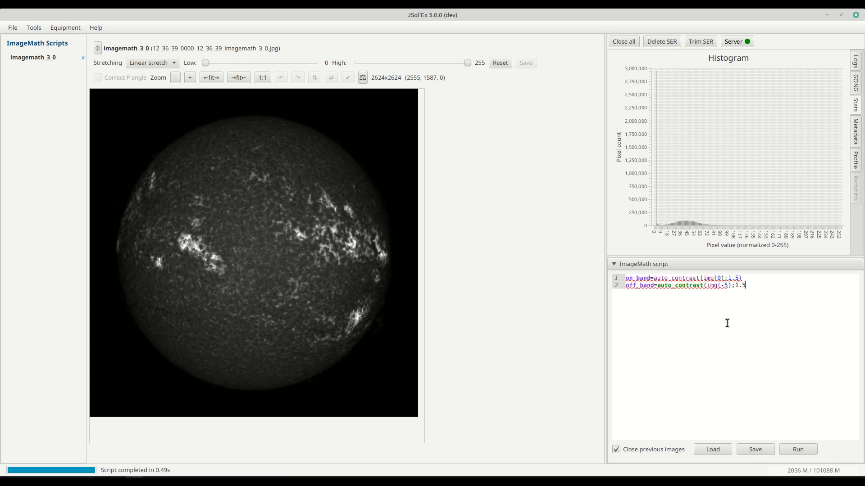
{"action": "type", "text": ")"}
{"action": "left_click", "coordinate": [792, 451]}
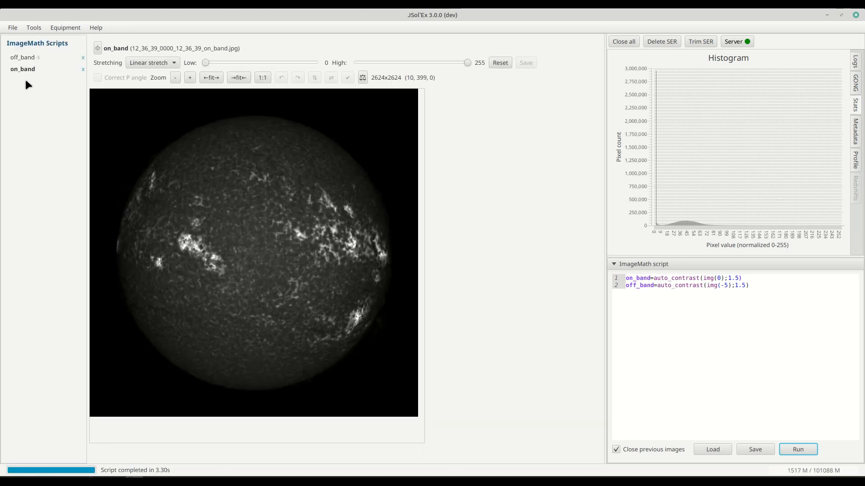
- Compare the generated off_band and on_band images by switching between them
{"action": "left_click", "coordinate": [24, 58]}
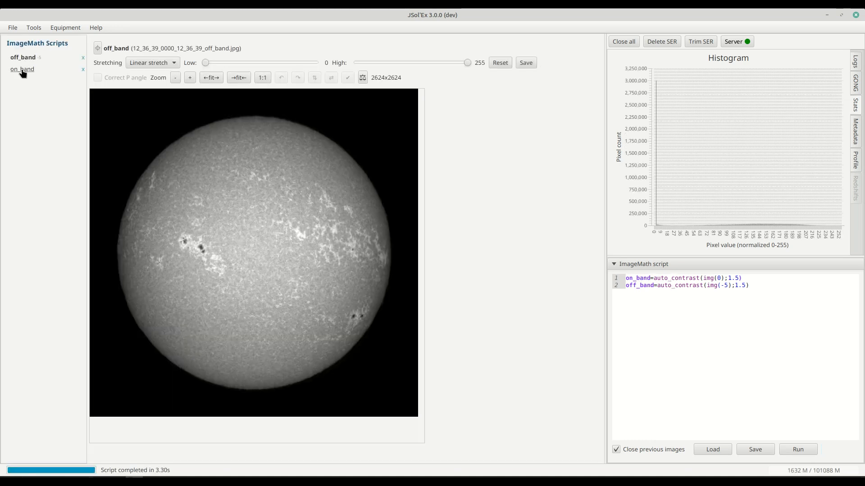
{"action": "left_click", "coordinate": [23, 71]}
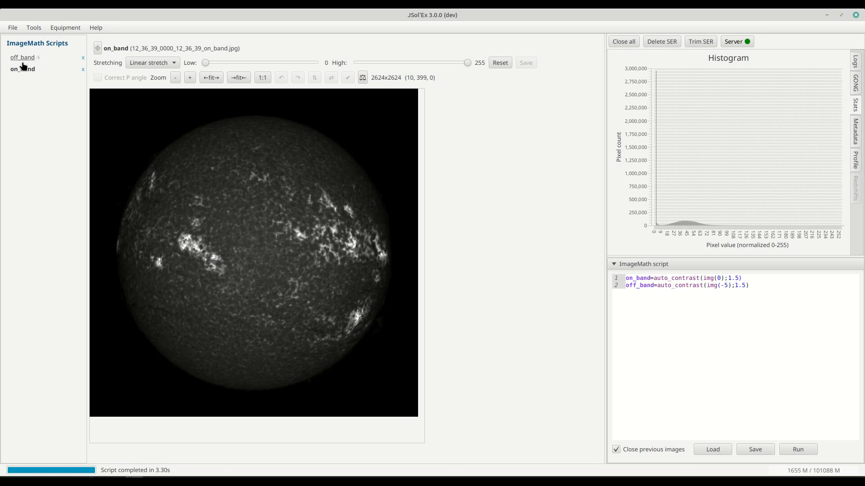
{"action": "left_click", "coordinate": [21, 62]}
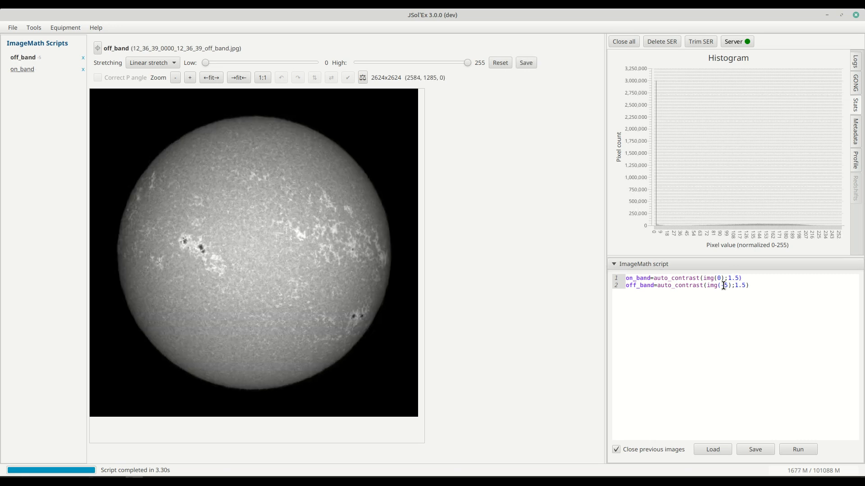
- Replace the off_band pixel shift with a2px(1), run the script and view the off_band image
{"action": "mouse_move", "coordinate": [721, 287]}
{"action": "left_mouse_down"}
{"action": "mouse_move", "coordinate": [749, 287]}
{"action": "mouse_move", "coordinate": [728, 287]}
{"action": "left_mouse_up"}
{"action": "type", "text": "a2px("}
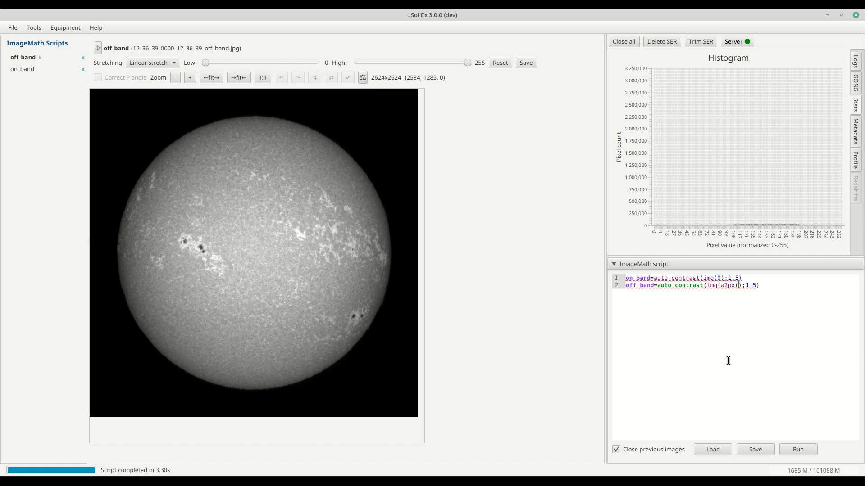
{"action": "type", "text": ");"}
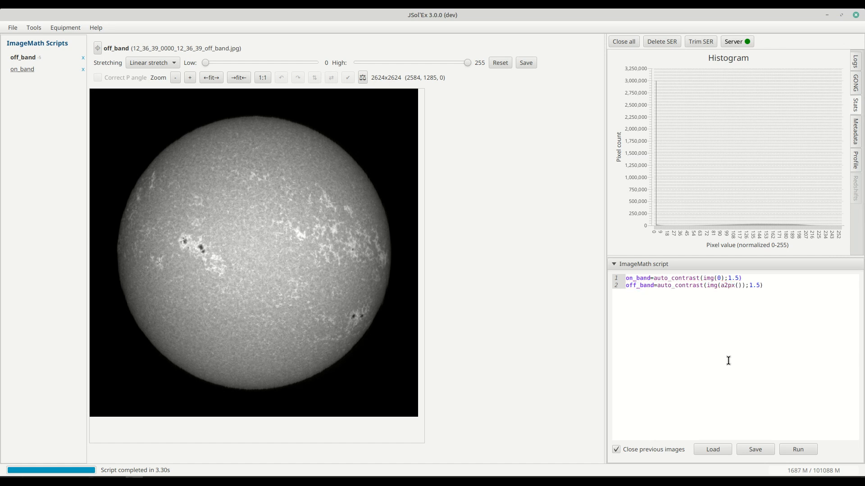
{"action": "type", "text": "1"}
{"action": "left_click", "coordinate": [804, 453]}
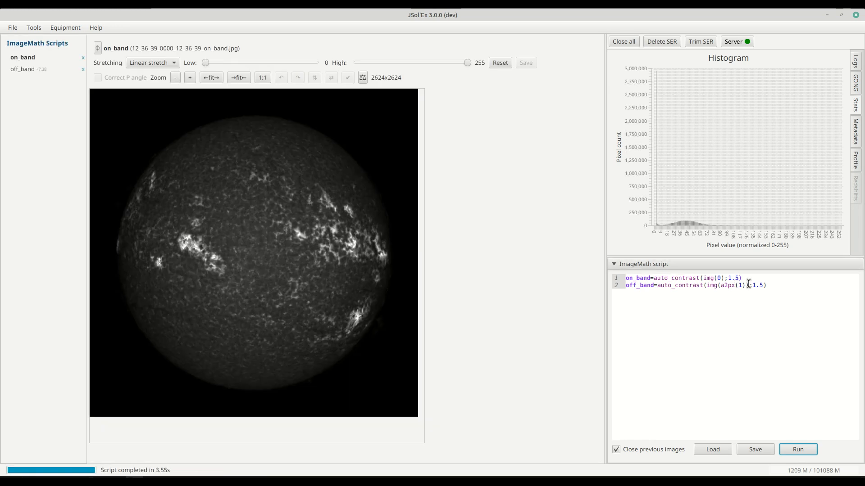
{"action": "left_click", "coordinate": [24, 69]}
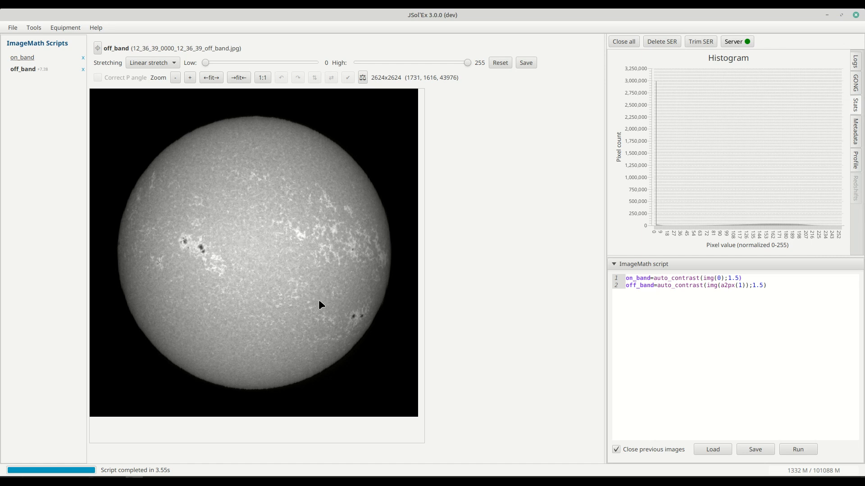
- Set the pixel shift in the off_band line to 5 and run the script
{"action": "left_click_drag", "start_coordinate": [721, 286], "coordinate": [744, 287]}
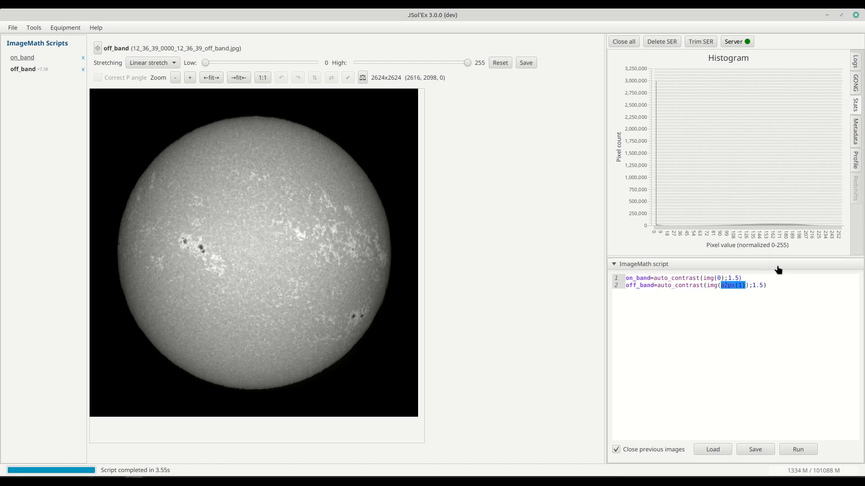
{"action": "type", "text": "5"}
{"action": "left_click", "coordinate": [793, 449]}
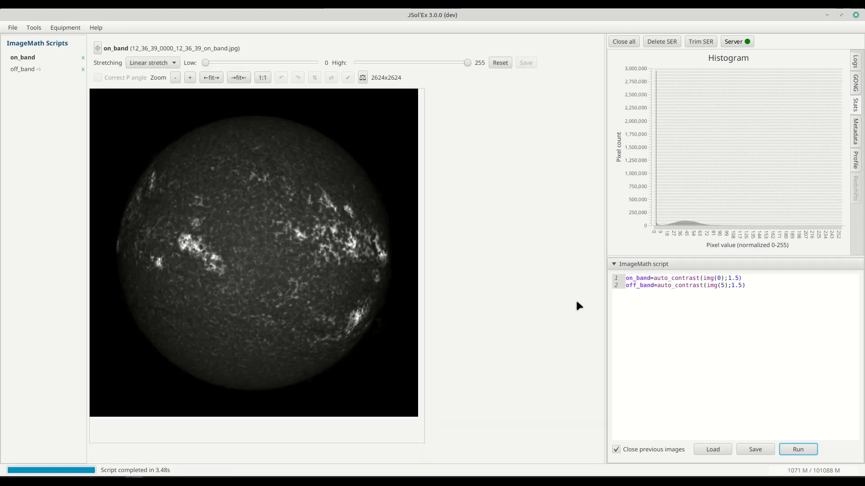
{"action": "left_click_drag", "start_coordinate": [643, 278], "coordinate": [643, 289]}
{"action": "left_click", "coordinate": [692, 345]}
{"action": "left_click_drag", "start_coordinate": [653, 278], "coordinate": [747, 277]}
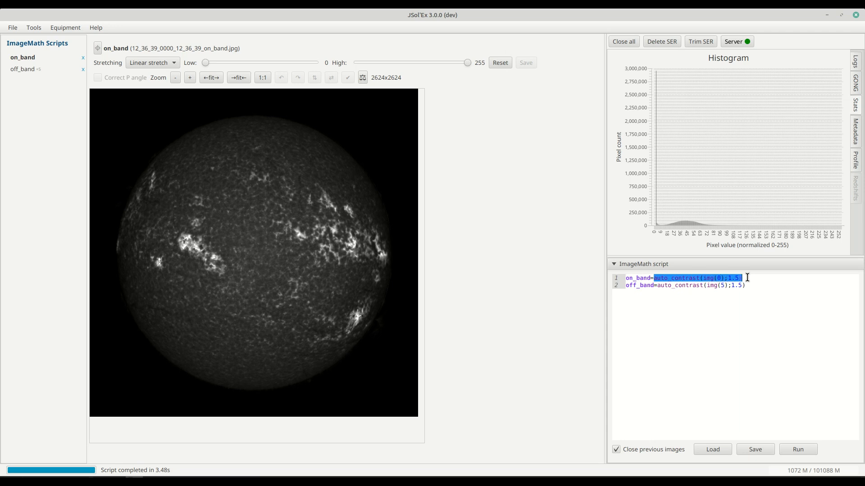
{"action": "double_click", "coordinate": [663, 278]}
{"action": "left_click", "coordinate": [664, 288]}
- Define a function [fun:enhance img] with result=auto_contrast(img;1.5) at the script's start, and put an [outputs] header above the on_band line
{"action": "left_click", "coordinate": [777, 281]}
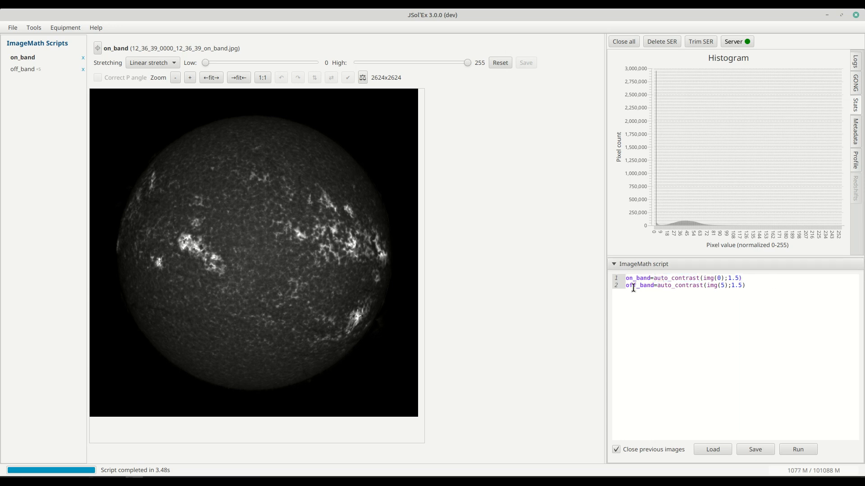
{"action": "key", "text": "Return"}
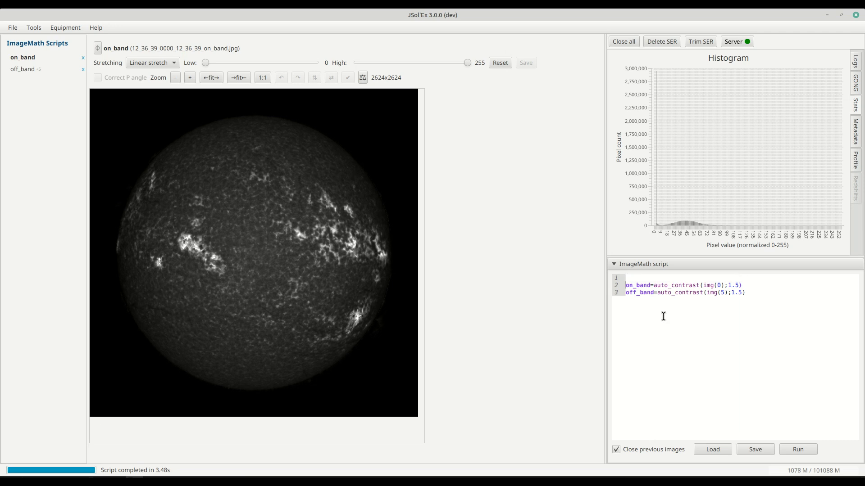
{"action": "type", "text": "[fun:enhance img"}
{"action": "key", "text": "Return"}
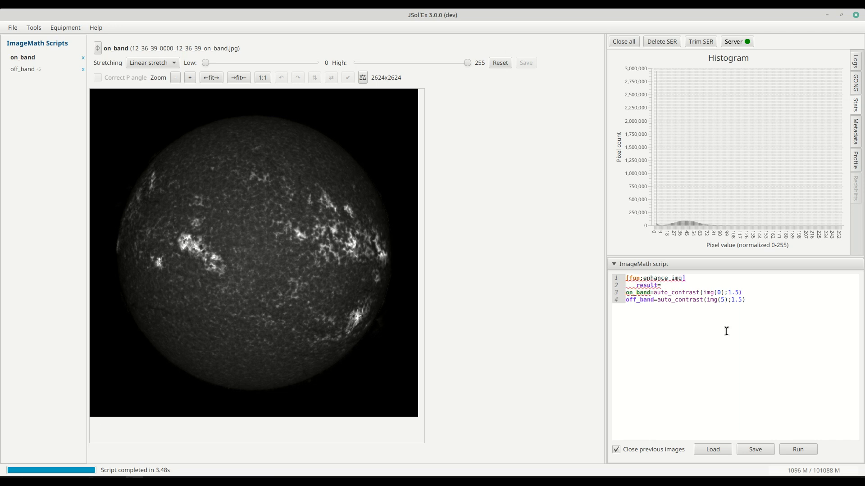
{"action": "type", "text": "result=auto_contrast(img;1.5)"}
{"action": "key", "text": "Return"}
{"action": "key", "text": "Return"}
{"action": "type", "text": "[outputs]"}
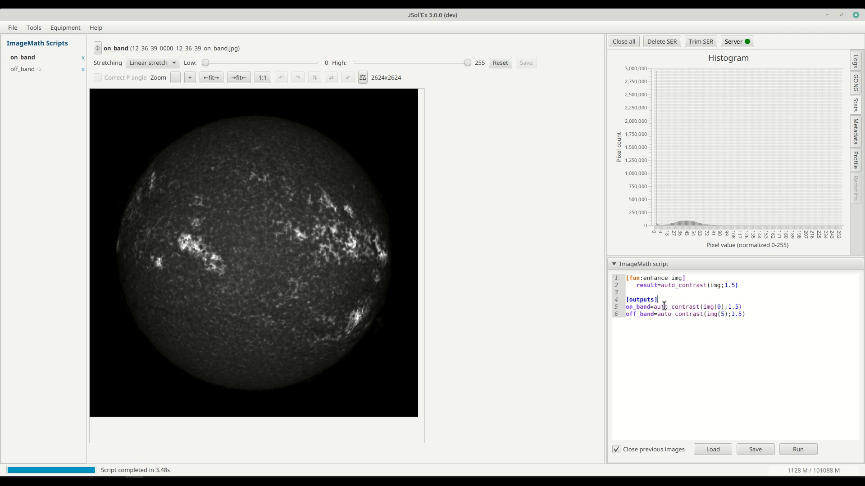
- Rewrite the outputs as on_band=enhance(img(0)) and off_band=enhance(img(5)), and run the script
{"action": "left_click_drag", "start_coordinate": [654, 307], "coordinate": [701, 310]}
{"action": "type", "text": "enhance"}
{"action": "double_click", "coordinate": [670, 308]}
{"action": "key", "text": "ctrl+c"}
{"action": "double_click", "coordinate": [671, 315]}
{"action": "key", "text": "ctrl+v"}
{"action": "mouse_move", "coordinate": [703, 307]}
{"action": "left_mouse_down"}
{"action": "mouse_move", "coordinate": [718, 306]}
{"action": "mouse_move", "coordinate": [721, 315]}
{"action": "mouse_move", "coordinate": [703, 307]}
{"action": "left_mouse_up"}
{"action": "key", "text": "BackSpace"}
{"action": "key", "text": "BackSpace"}
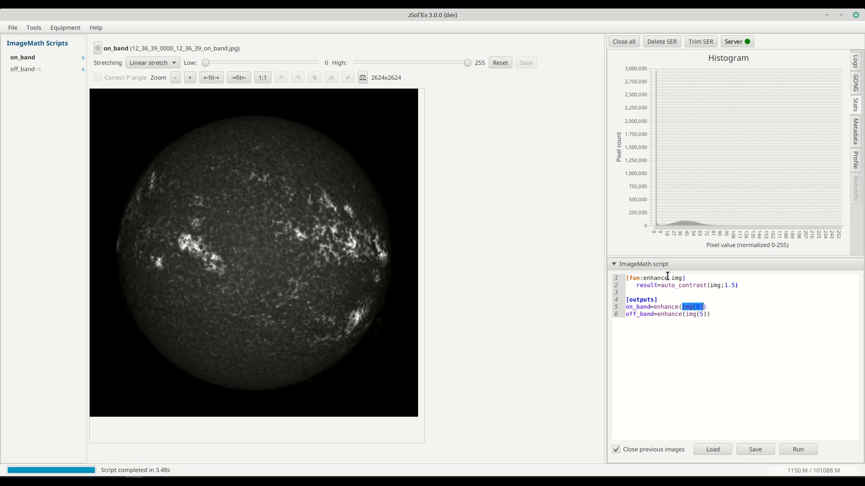
{"action": "double_click", "coordinate": [679, 279]}
{"action": "left_click", "coordinate": [682, 306]}
{"action": "left_click_drag", "start_coordinate": [682, 307], "coordinate": [704, 314]}
{"action": "left_click", "coordinate": [703, 299]}
{"action": "left_click", "coordinate": [796, 450]}
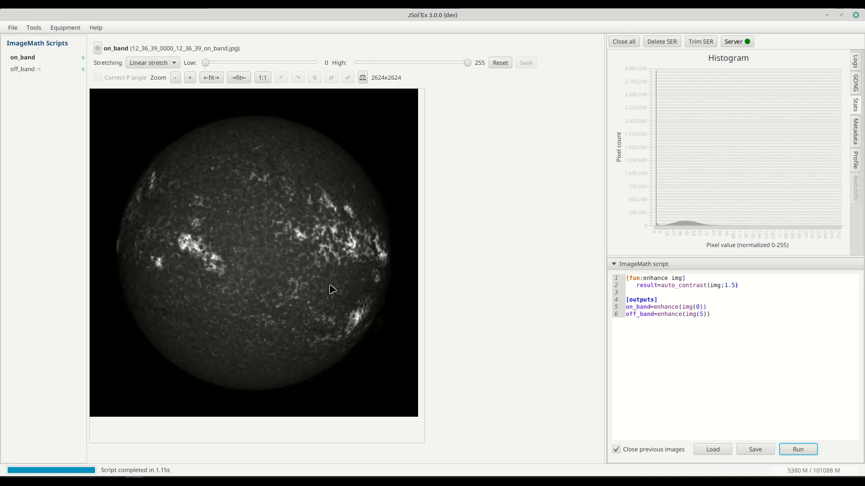
{"action": "left_click", "coordinate": [721, 328]}
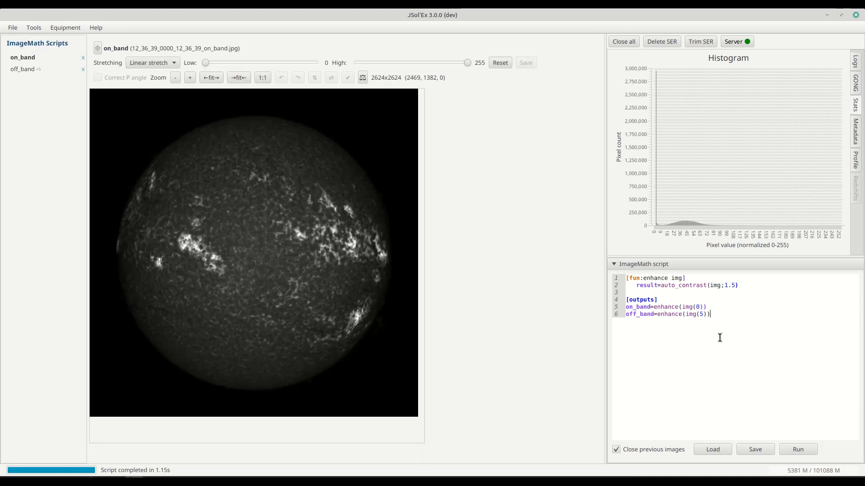
{"action": "left_click_drag", "start_coordinate": [744, 292], "coordinate": [599, 270]}
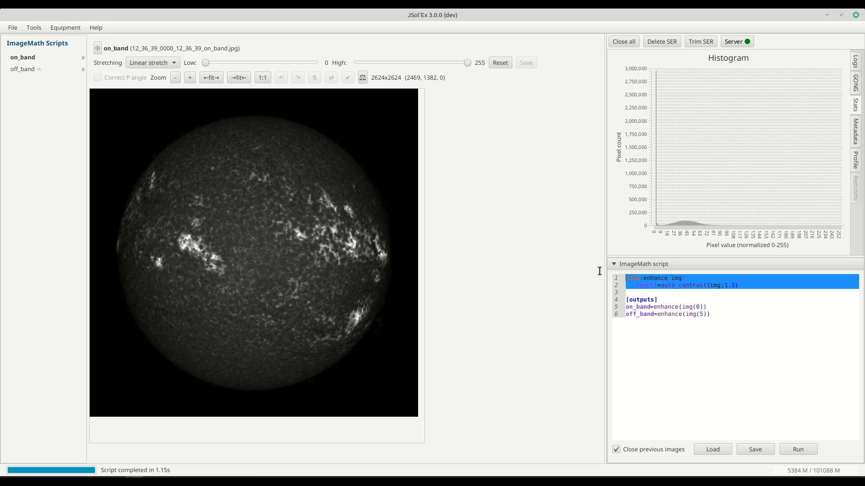
{"action": "left_click", "coordinate": [741, 288]}
{"action": "left_click_drag", "start_coordinate": [740, 291], "coordinate": [572, 273]}
{"action": "left_click", "coordinate": [746, 290]}
{"action": "left_click_drag", "start_coordinate": [745, 290], "coordinate": [595, 280]}
{"action": "left_click", "coordinate": [688, 285]}
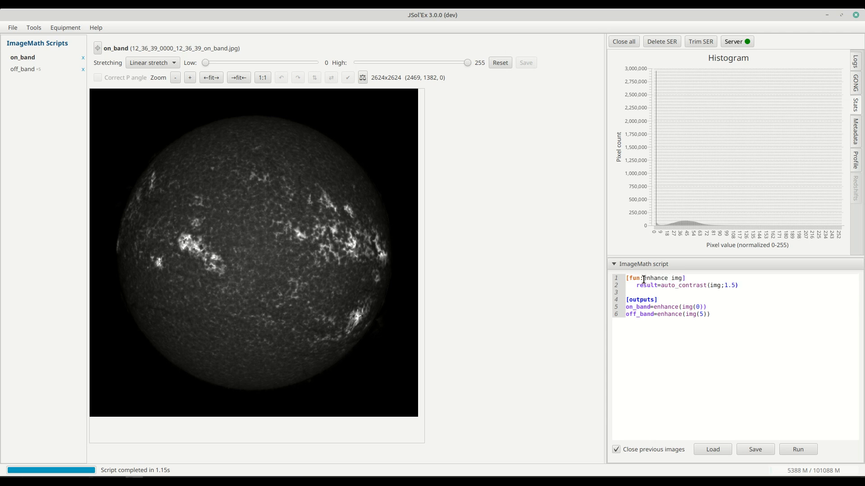
- Insert the line [import "utils"] above the enhance function, followed by a blank line
{"action": "left_click", "coordinate": [625, 279]}
{"action": "key", "text": "Return"}
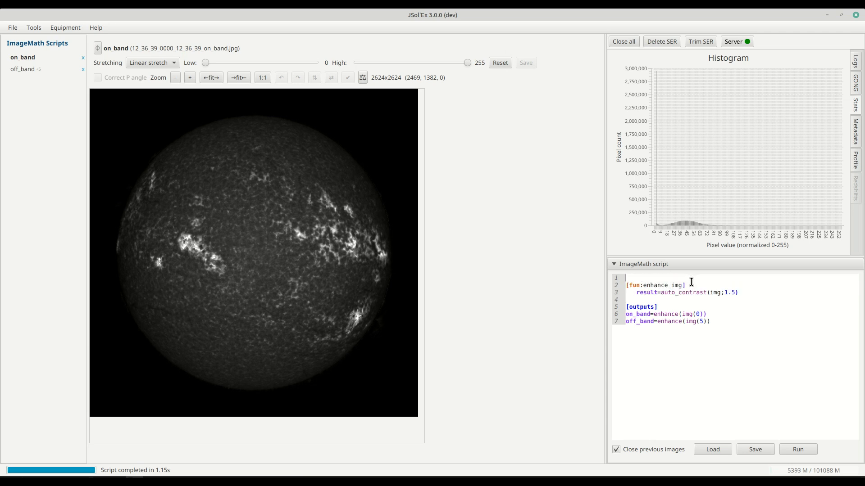
{"action": "type", "text": "[import \"utils"}
{"action": "key", "text": "Return"}
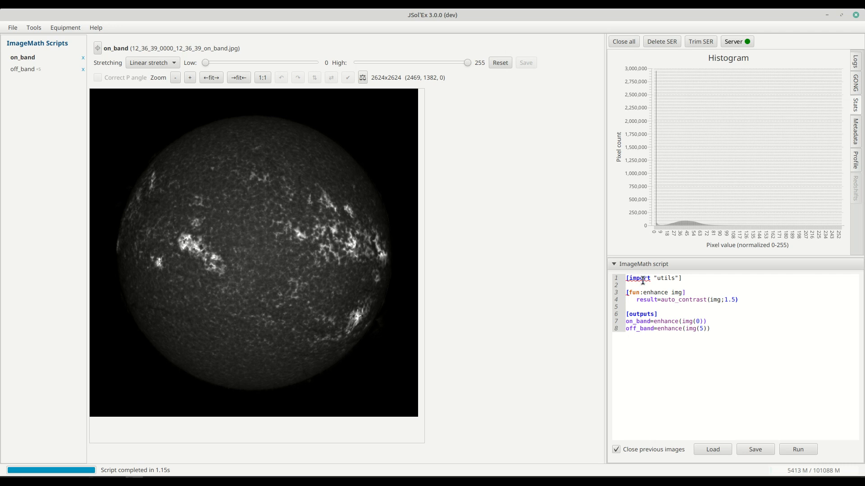
{"action": "double_click", "coordinate": [667, 279]}
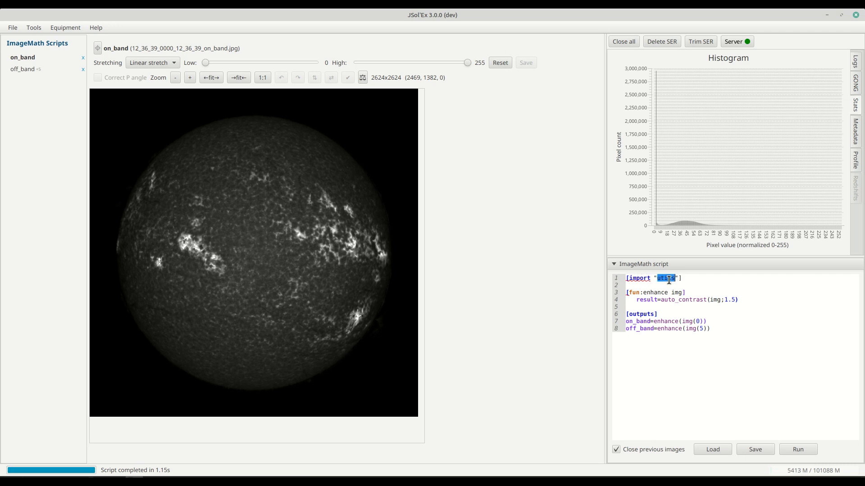
{"action": "left_click", "coordinate": [632, 286]}
{"action": "left_click", "coordinate": [697, 279]}
{"action": "left_click_drag", "start_coordinate": [697, 278], "coordinate": [557, 277]}
- Cut the enhance function definition and paste it over the import line at the start of the script
{"action": "left_click_drag", "start_coordinate": [626, 291], "coordinate": [781, 304]}
{"action": "key", "text": "BackSpace"}
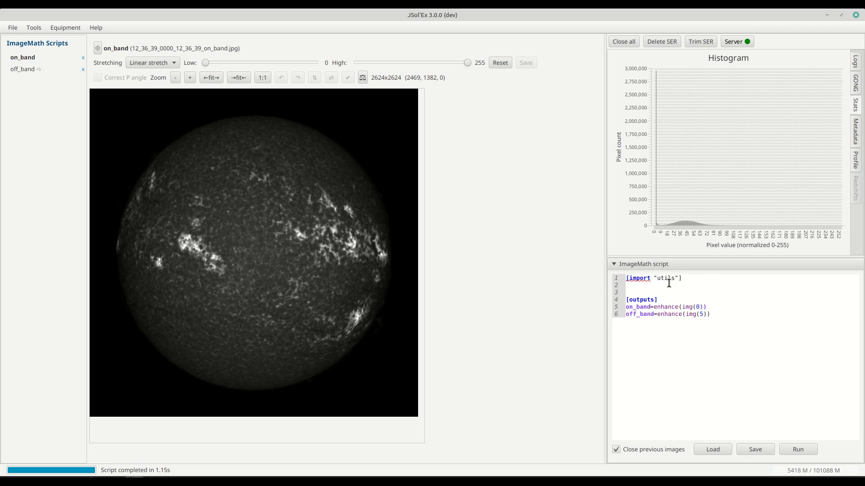
{"action": "left_click_drag", "start_coordinate": [693, 278], "coordinate": [550, 279]}
{"action": "key", "text": "ctrl+v"}
{"action": "left_click", "coordinate": [653, 301]}
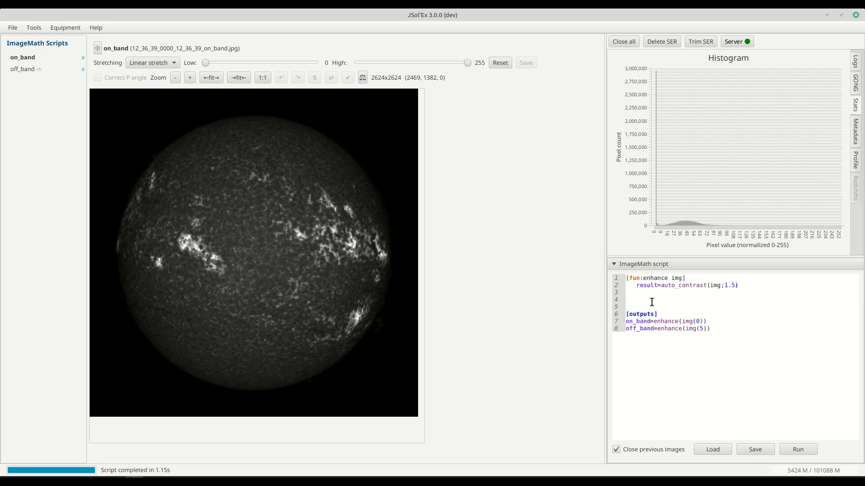
- Remove the extra blank lines above [outputs] and rename the enhance function's parameter to a in its header and auto_contrast call
{"action": "key", "text": "BackSpace"}
{"action": "key", "text": "BackSpace"}
{"action": "double_click", "coordinate": [677, 278]}
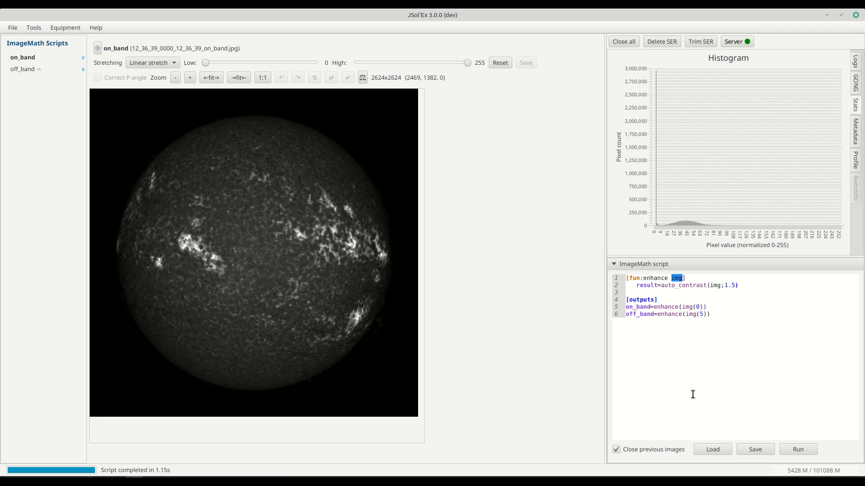
{"action": "type", "text": "a"}
{"action": "double_click", "coordinate": [715, 287]}
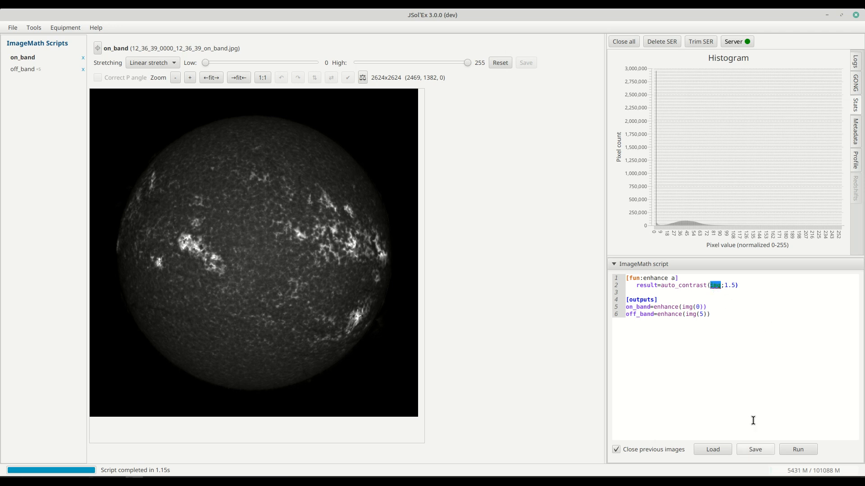
{"action": "type", "text": "a"}
- Pass the argument by name in both outputs, as enhance(a:img(0)) and enhance(a:img(5)), and add an empty line at the end
{"action": "type", "text": "a"}
{"action": "type", "text": ":"}
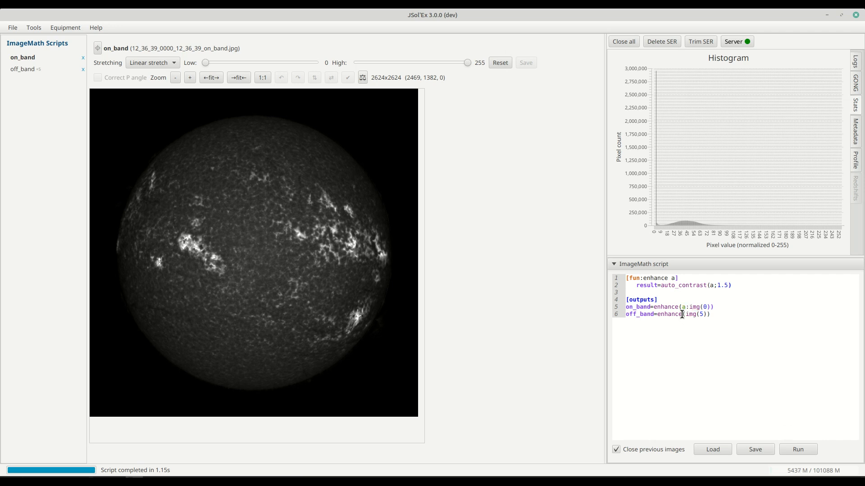
{"action": "left_click", "coordinate": [683, 315]}
{"action": "type", "text": "a:"}
{"action": "double_click", "coordinate": [684, 307]}
{"action": "left_click", "coordinate": [689, 326]}
{"action": "mouse_move", "coordinate": [688, 307]}
{"action": "left_mouse_down"}
{"action": "mouse_move", "coordinate": [666, 299]}
{"action": "mouse_move", "coordinate": [685, 307]}
{"action": "left_mouse_up"}
{"action": "left_click", "coordinate": [687, 361]}
{"action": "key", "text": "Return"}
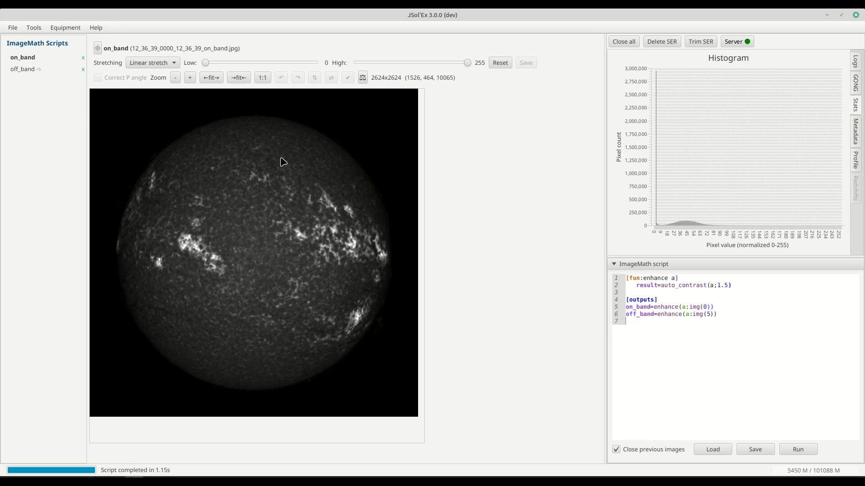
- Batch process 11_08_29.ser from the test-files/demo/04_eclipse folder in quick mode
{"action": "left_click", "coordinate": [13, 28]}
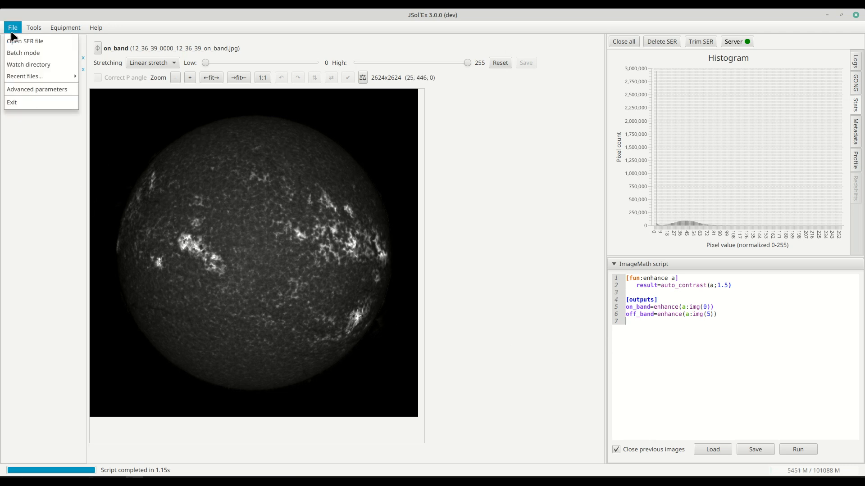
{"action": "left_click", "coordinate": [25, 53]}
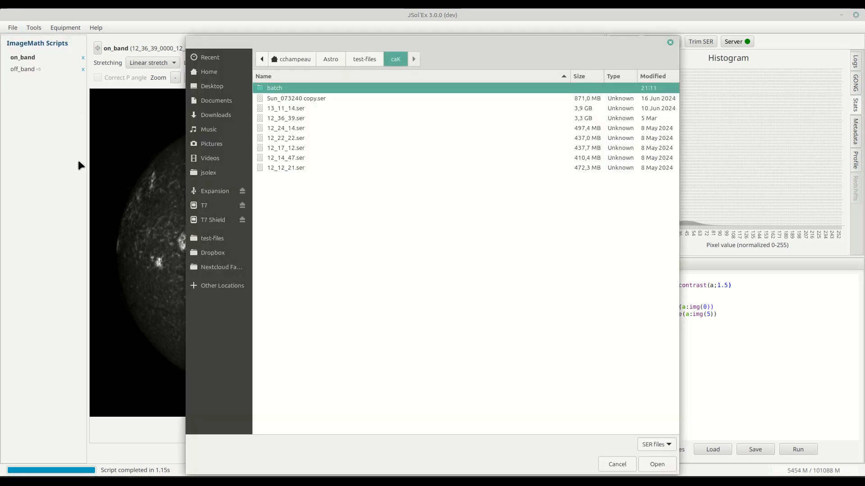
{"action": "left_click", "coordinate": [356, 59]}
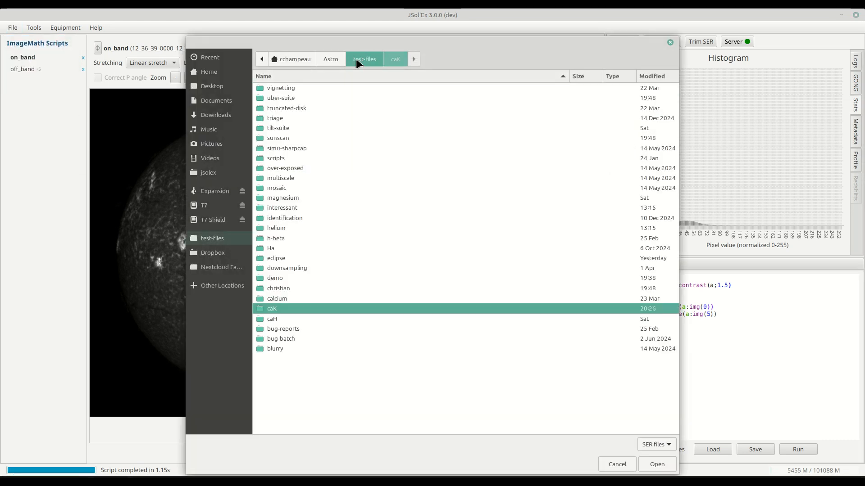
{"action": "double_click", "coordinate": [281, 278]}
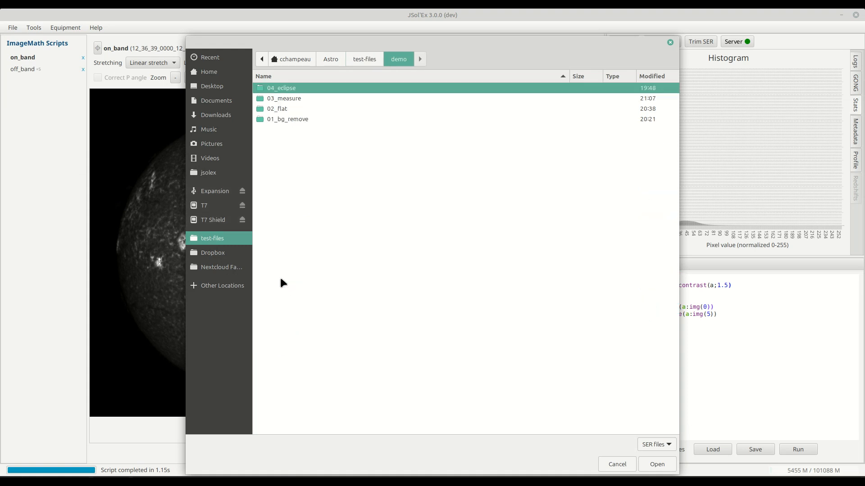
{"action": "double_click", "coordinate": [296, 87]}
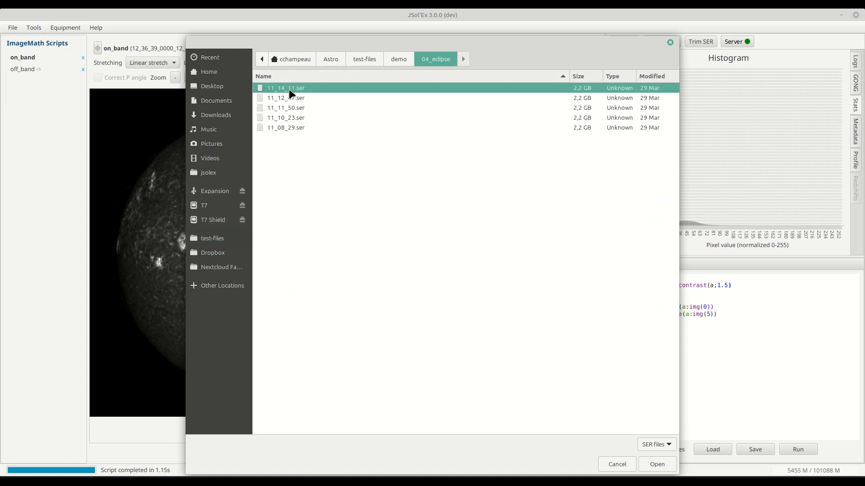
{"action": "double_click", "coordinate": [287, 128]}
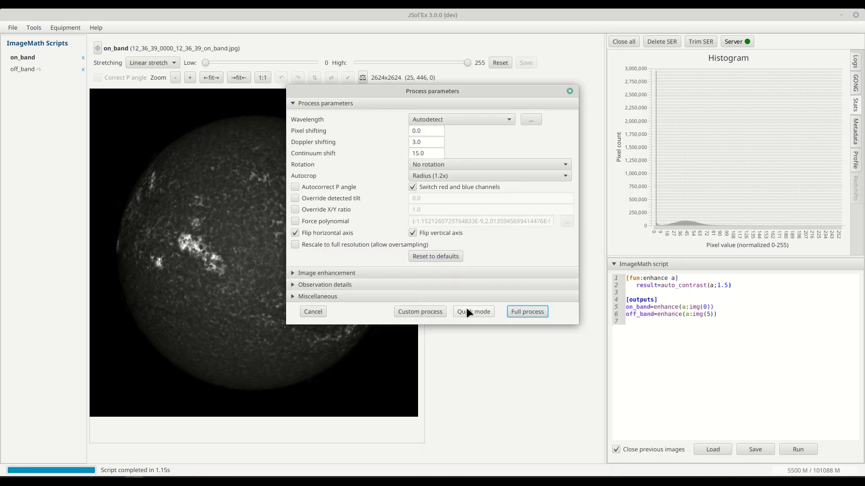
{"action": "left_click", "coordinate": [467, 310]}
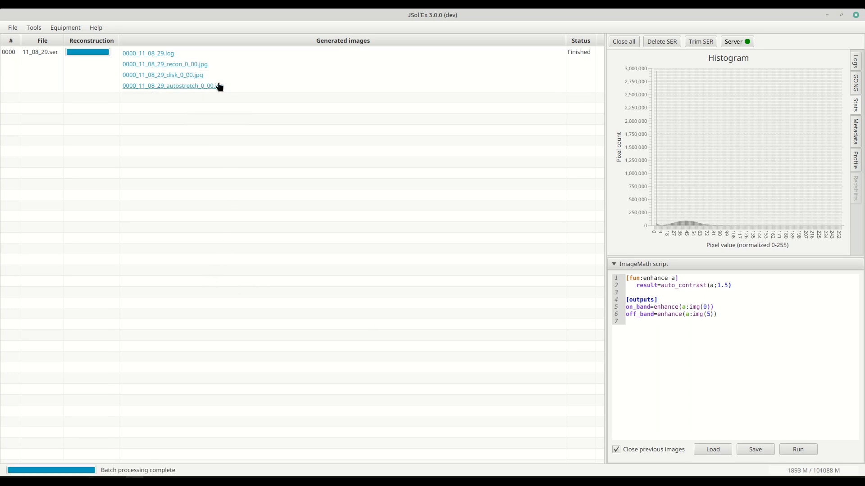
- View the generated autostretch image of 11_08_29 in the image viewer, and close the viewer and its folder window
{"action": "left_click", "coordinate": [177, 86]}
{"action": "double_click", "coordinate": [157, 91]}
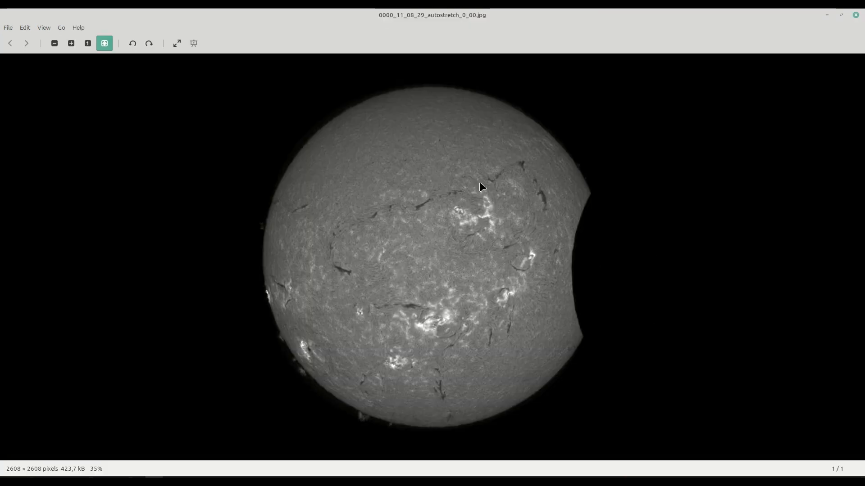
{"action": "left_click", "coordinate": [856, 15]}
{"action": "left_click", "coordinate": [247, 212]}
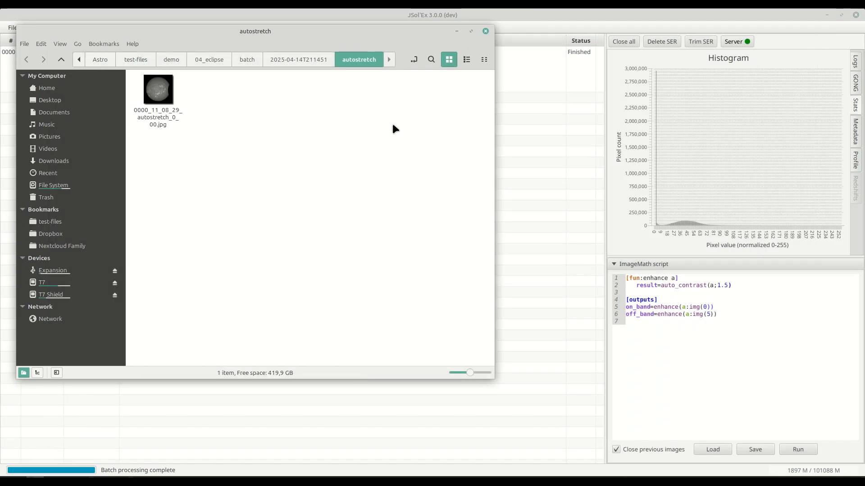
{"action": "left_click", "coordinate": [485, 32]}
- Open all five SER files of the 04_eclipse folder in batch mode and choose a custom process
{"action": "left_click", "coordinate": [12, 27]}
{"action": "left_click", "coordinate": [18, 53]}
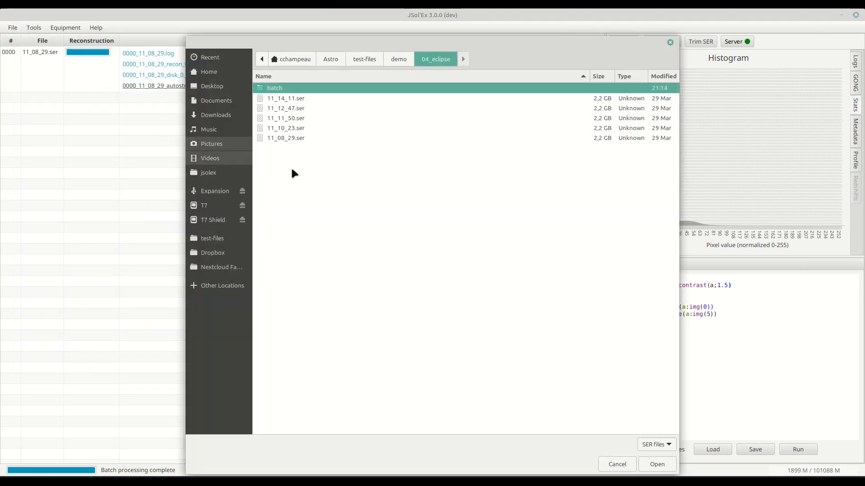
{"action": "left_click", "coordinate": [306, 97]}
{"action": "left_click", "coordinate": [286, 137], "text": "shift"}
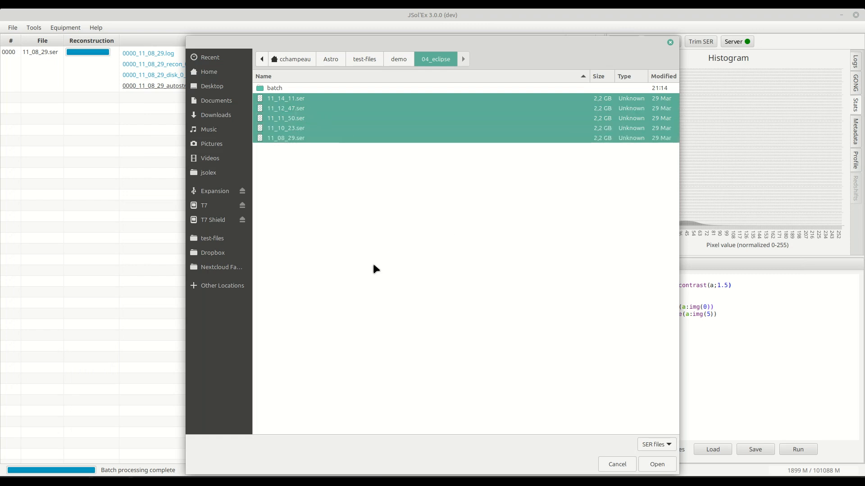
{"action": "left_click", "coordinate": [656, 466]}
{"action": "left_click", "coordinate": [426, 311]}
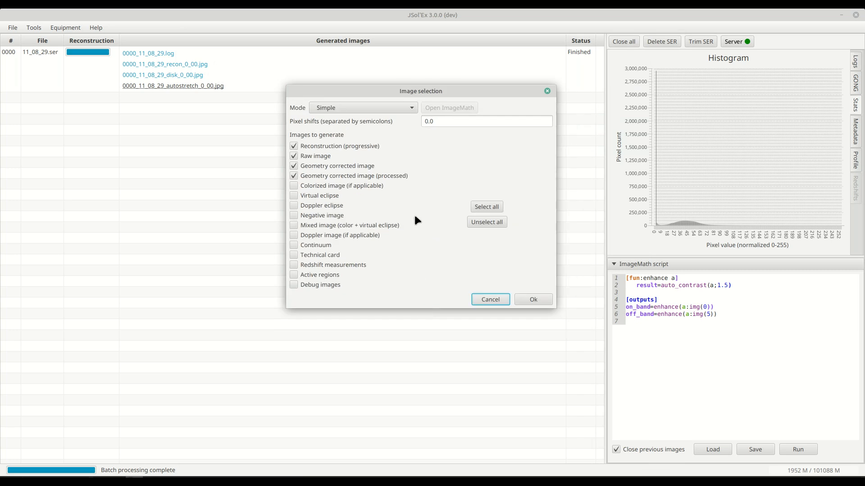
- Switch the image selection to ImageMath mode and load the anim-v1.math script
{"action": "left_click", "coordinate": [371, 107]}
{"action": "left_click", "coordinate": [342, 120]}
{"action": "left_click", "coordinate": [437, 109]}
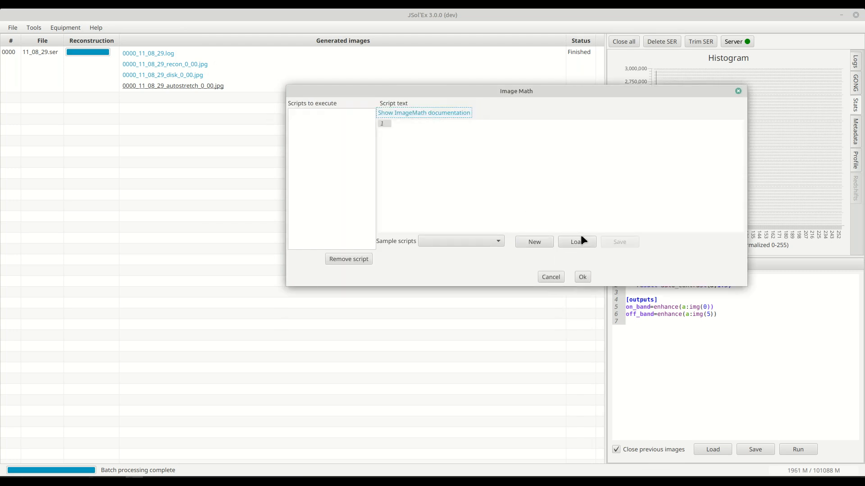
{"action": "left_click", "coordinate": [566, 242]}
{"action": "double_click", "coordinate": [370, 104]}
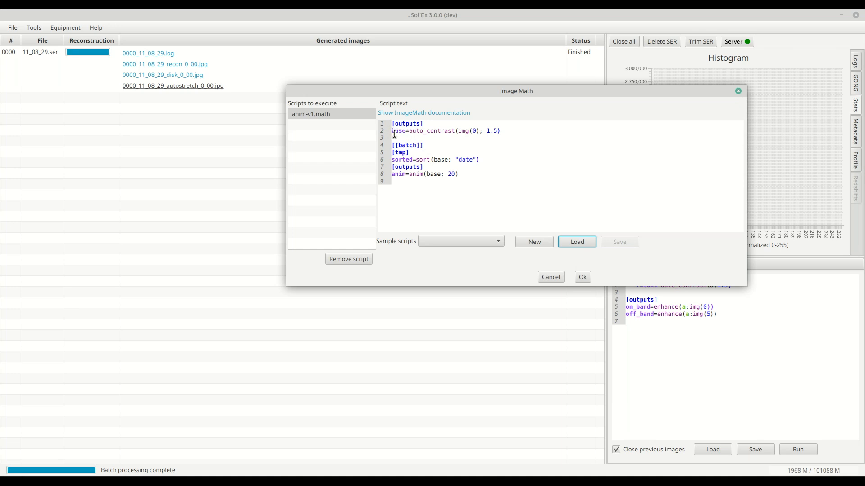
- Examine the anim-v1.math script: the auto_contrast base output, the batch section's sort by date, and the anim call
{"action": "left_click_drag", "start_coordinate": [410, 131], "coordinate": [503, 133]}
{"action": "left_click", "coordinate": [517, 131]}
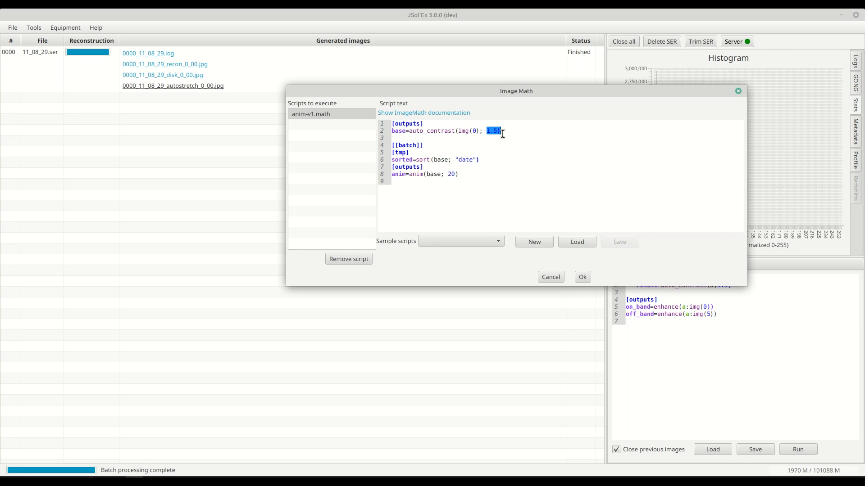
{"action": "left_click", "coordinate": [406, 132]}
{"action": "double_click", "coordinate": [412, 131]}
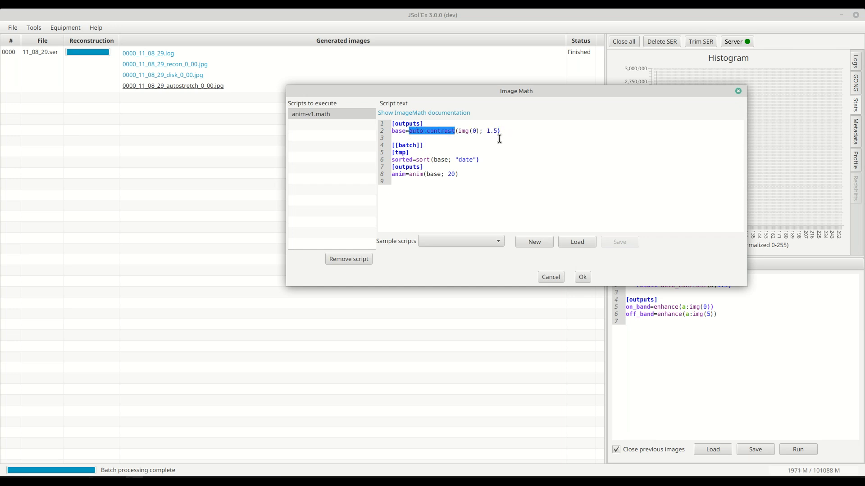
{"action": "double_click", "coordinate": [403, 131]}
{"action": "left_click", "coordinate": [445, 145]}
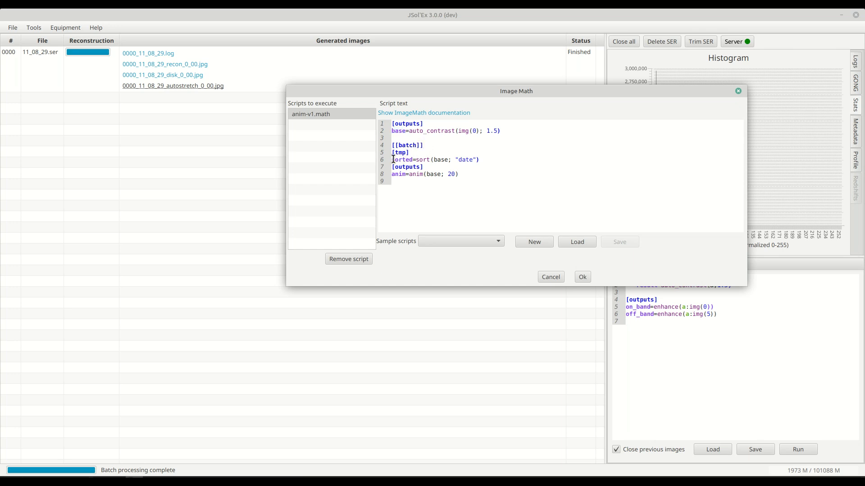
{"action": "left_click_drag", "start_coordinate": [391, 159], "coordinate": [512, 154]}
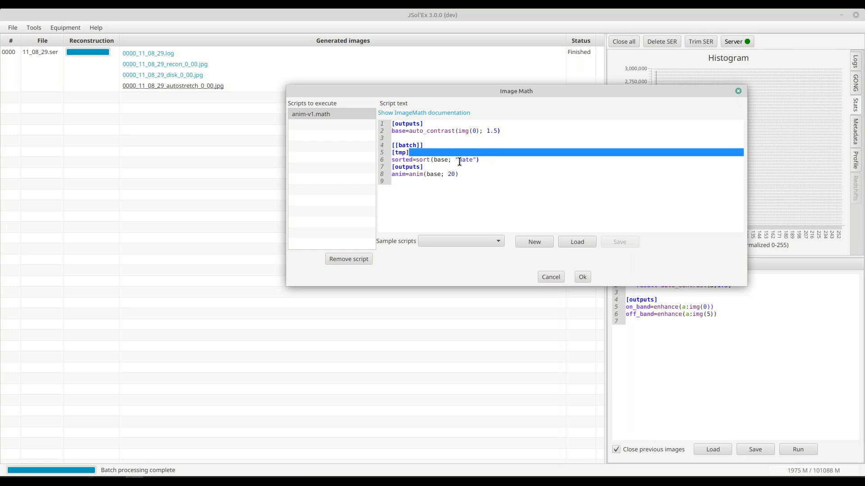
{"action": "double_click", "coordinate": [440, 160]}
{"action": "left_click", "coordinate": [487, 161]}
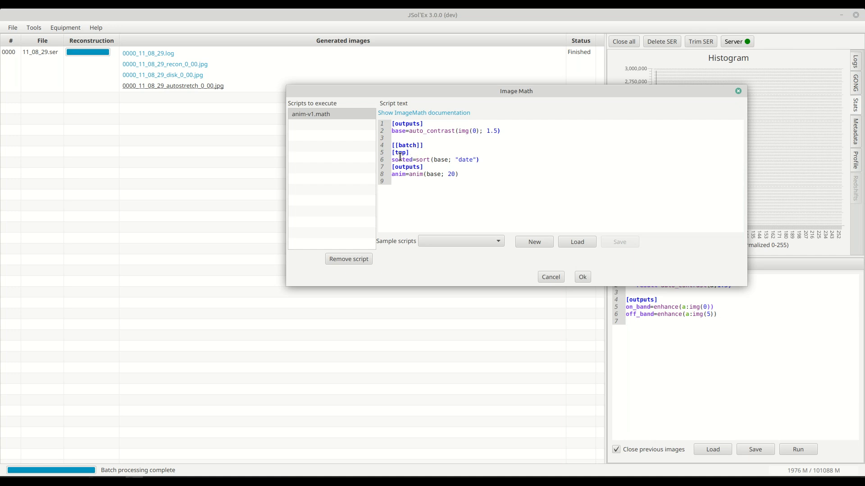
{"action": "double_click", "coordinate": [401, 176]}
{"action": "left_click", "coordinate": [435, 175]}
- Accept the ImageMath script, unselect all standard images to generate, and start the batch processing
{"action": "left_click", "coordinate": [582, 276]}
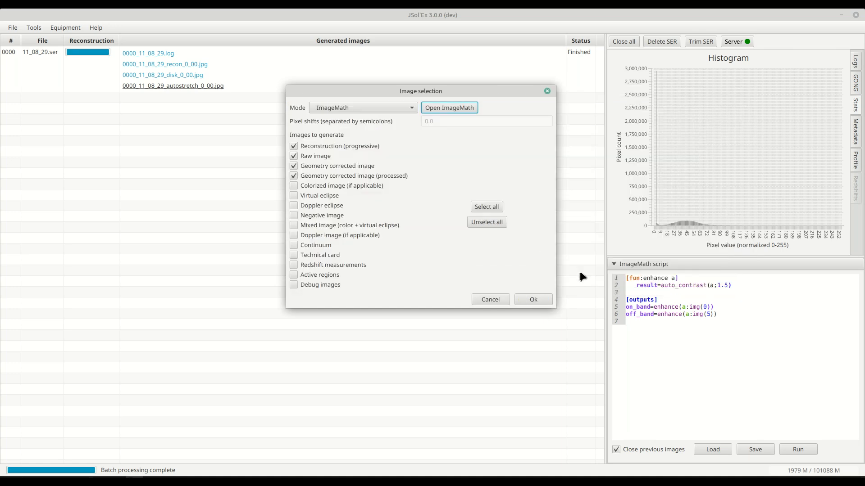
{"action": "left_click", "coordinate": [485, 222]}
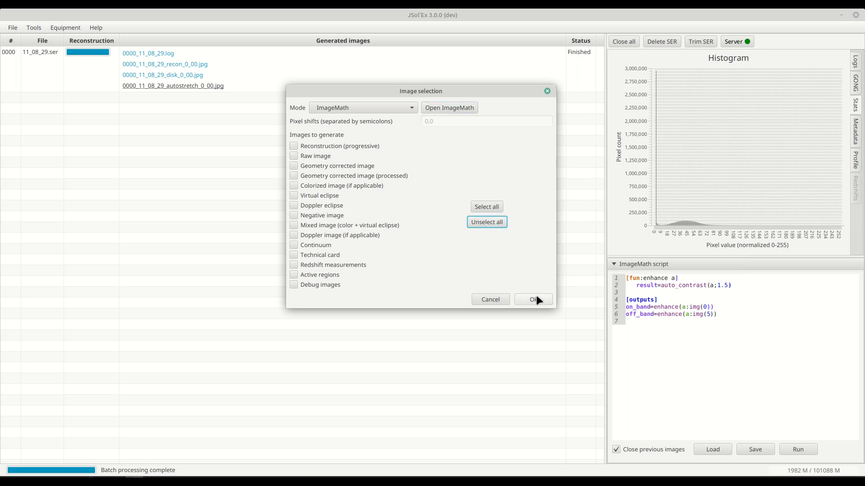
{"action": "left_click", "coordinate": [535, 299]}
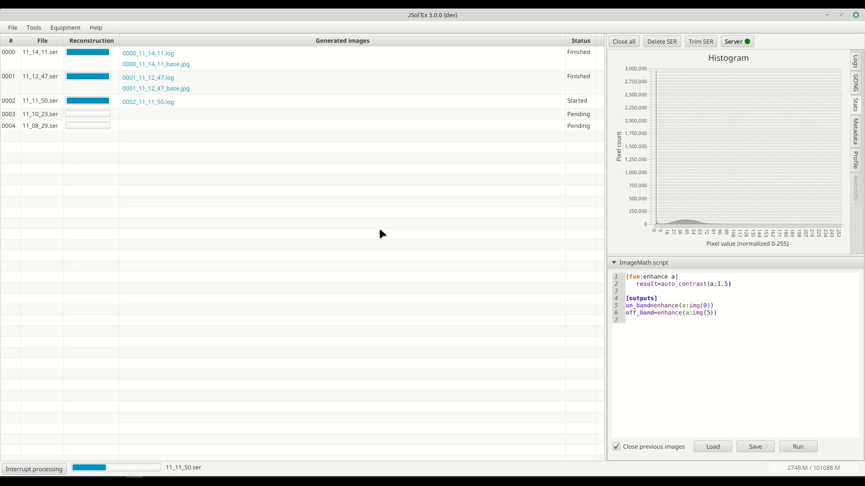
- Look through the batch's base images starting from 0000_11_14_11_base.jpg, and return to JSol'Ex
{"action": "left_click", "coordinate": [179, 64]}
{"action": "double_click", "coordinate": [157, 90]}
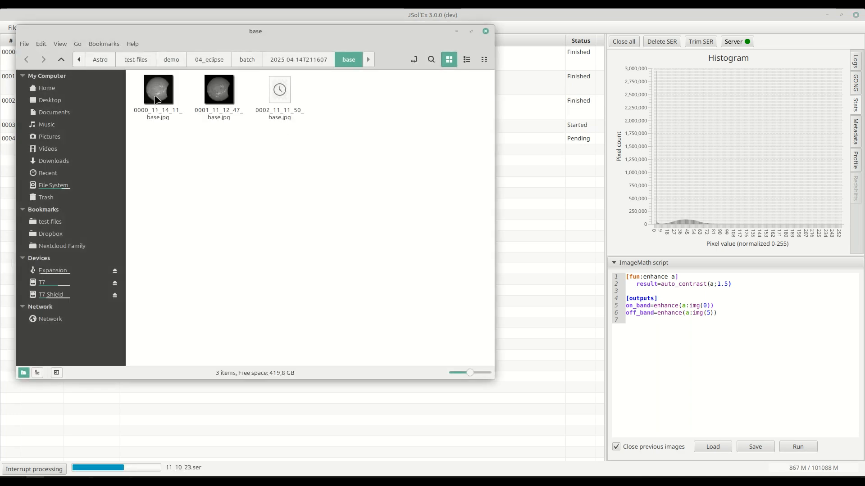
{"action": "key", "text": "Right"}
{"action": "key", "text": "Right"}
{"action": "key", "text": "Right"}
{"action": "key", "text": "Right"}
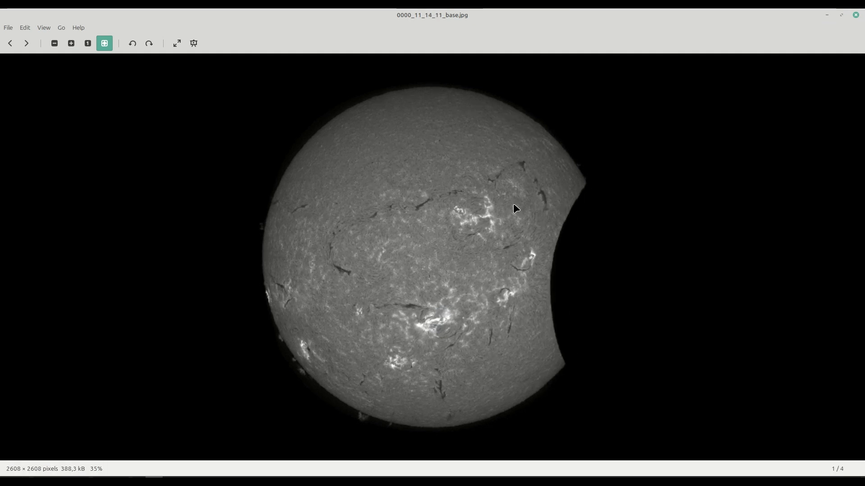
{"action": "left_click", "coordinate": [855, 15]}
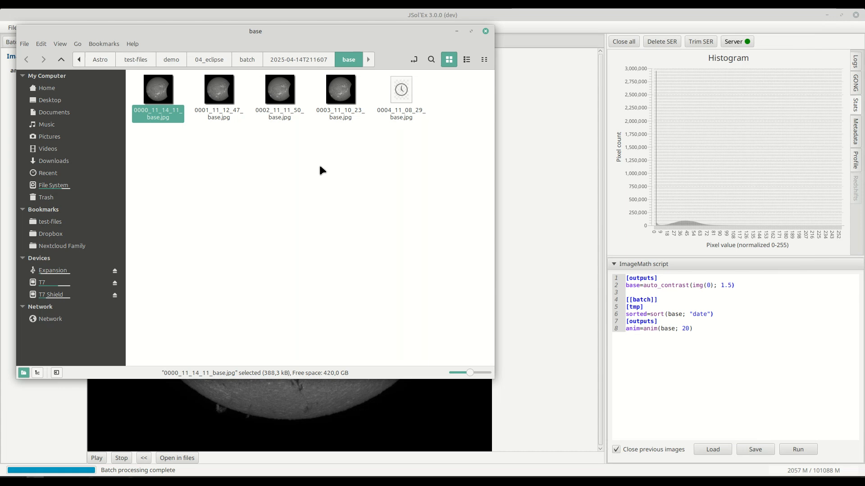
{"action": "left_click", "coordinate": [553, 230]}
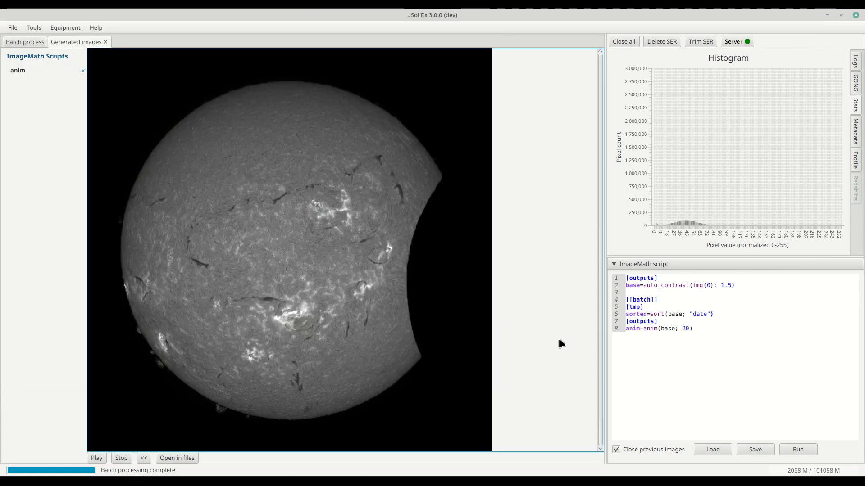
- Point out the anim function in the script, and play and stop the generated eclipse animation
{"action": "double_click", "coordinate": [646, 329]}
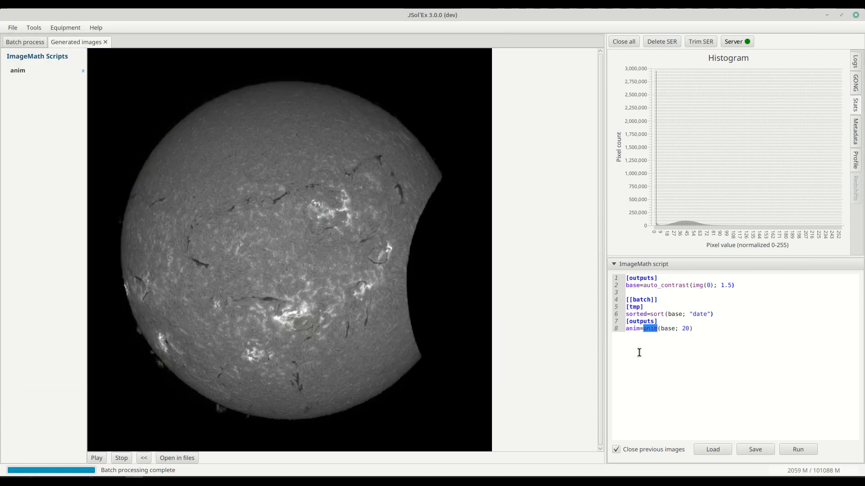
{"action": "left_click", "coordinate": [99, 458]}
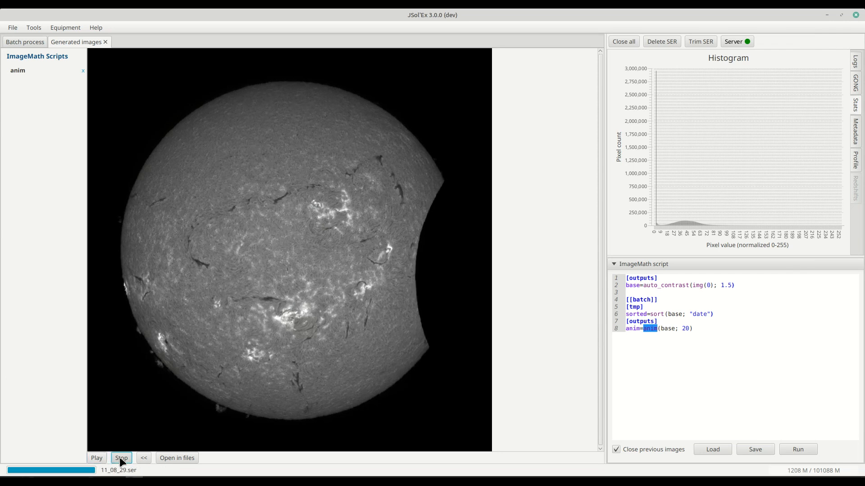
{"action": "left_click", "coordinate": [120, 457]}
- Change the anim call's second argument to 200, rerun the script, and play the new animation
{"action": "left_click", "coordinate": [685, 329]}
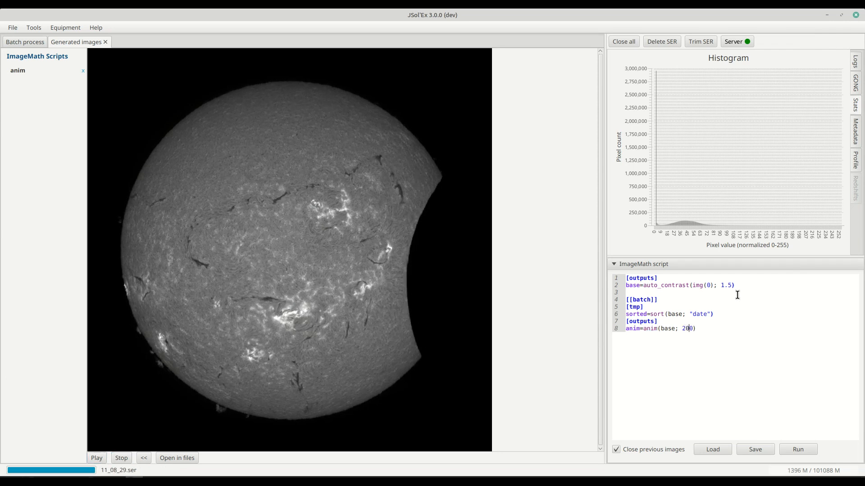
{"action": "left_click", "coordinate": [797, 450]}
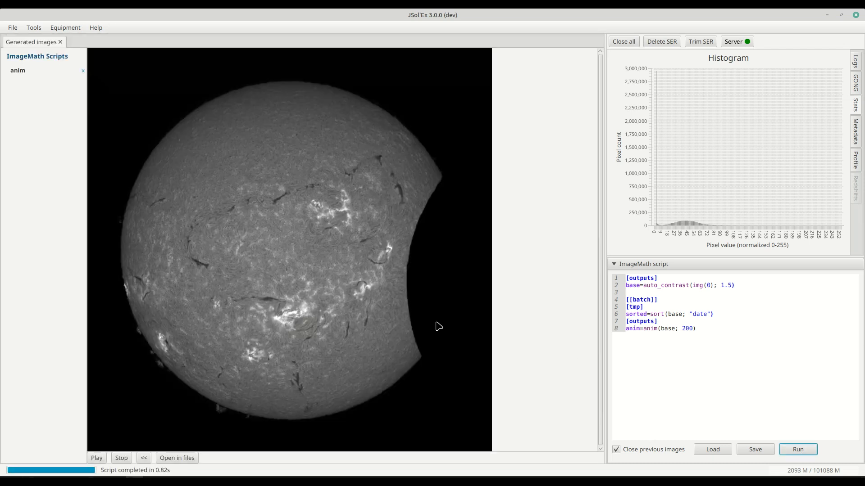
{"action": "left_click", "coordinate": [98, 458]}
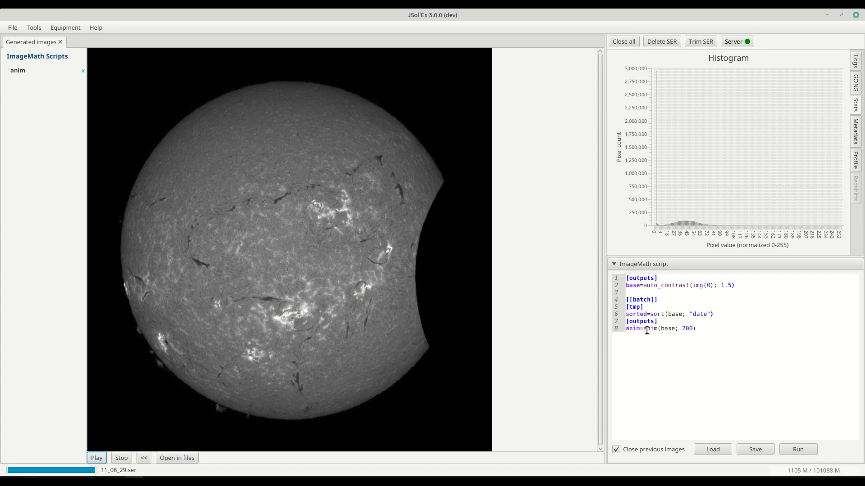
- Load the anim-v2.math script and point out the equalize call and its sorted argument
{"action": "left_click", "coordinate": [707, 359]}
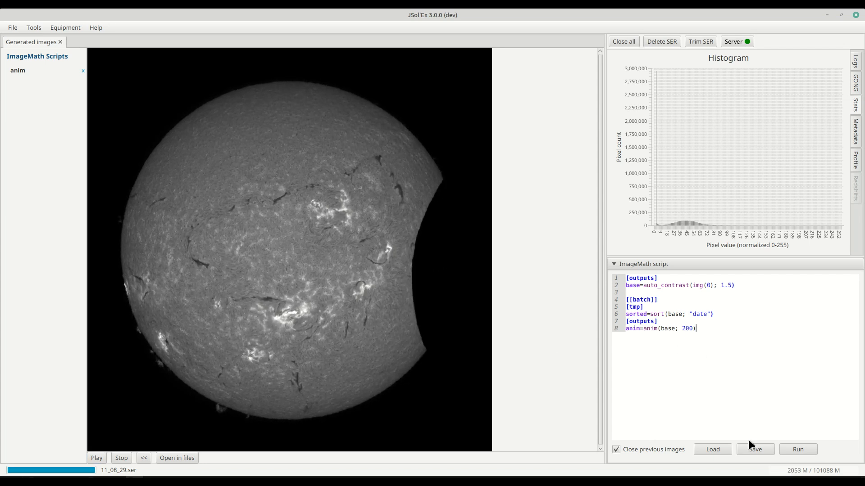
{"action": "left_click", "coordinate": [716, 454]}
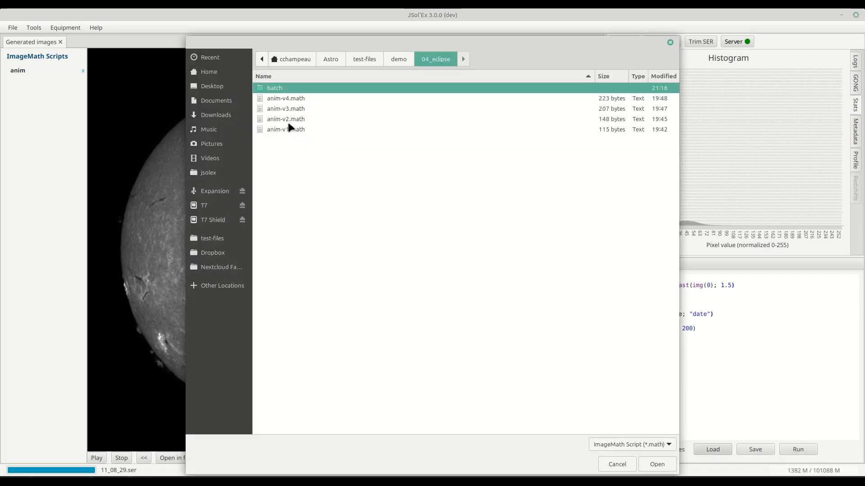
{"action": "double_click", "coordinate": [288, 120]}
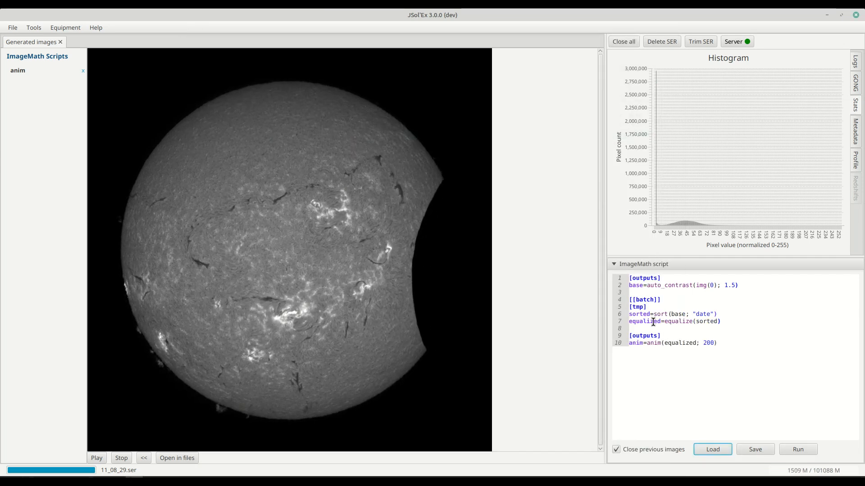
{"action": "left_click", "coordinate": [681, 320]}
{"action": "double_click", "coordinate": [680, 320]}
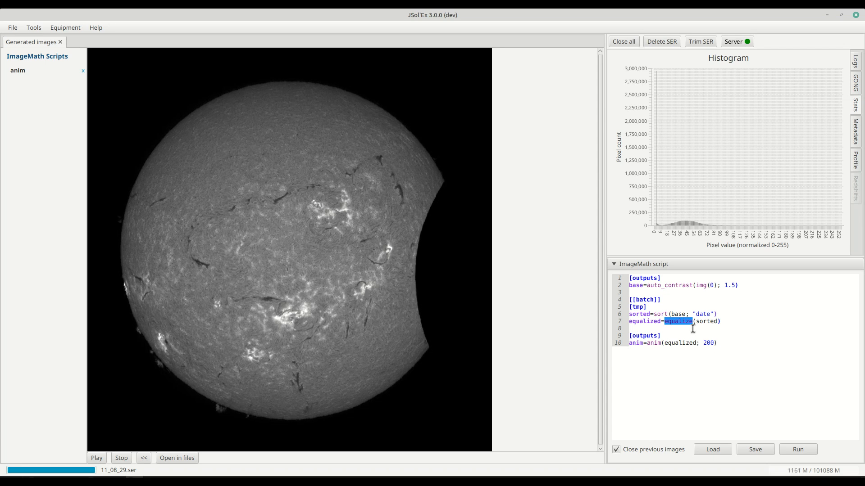
{"action": "double_click", "coordinate": [714, 321]}
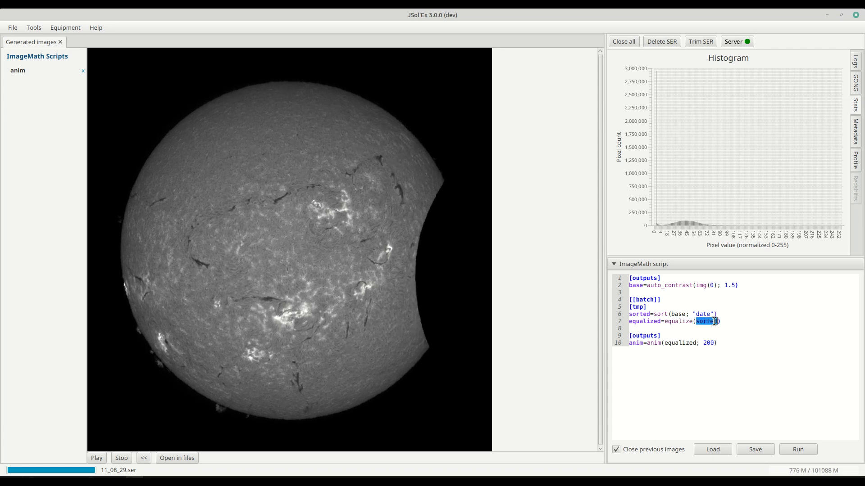
{"action": "left_click", "coordinate": [689, 322]}
{"action": "double_click", "coordinate": [689, 322]}
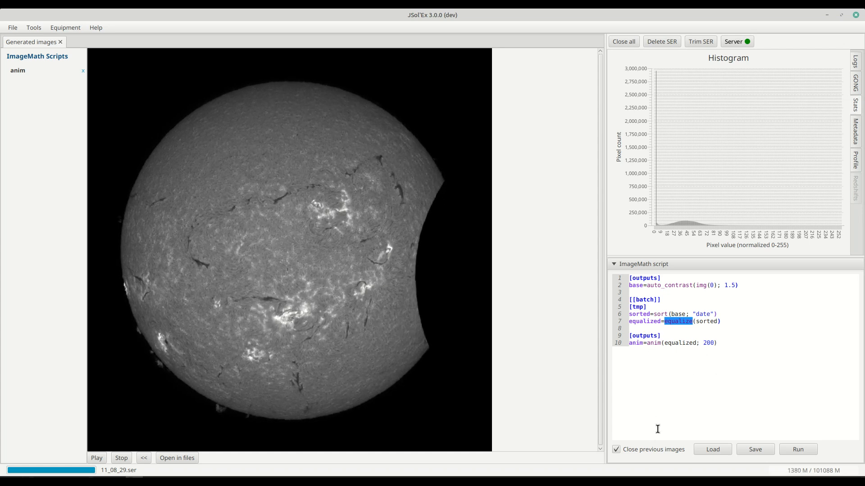
- Point out the equalized argument of the anim call, run the script, and play the resulting animation
{"action": "double_click", "coordinate": [692, 343]}
{"action": "left_click", "coordinate": [797, 449]}
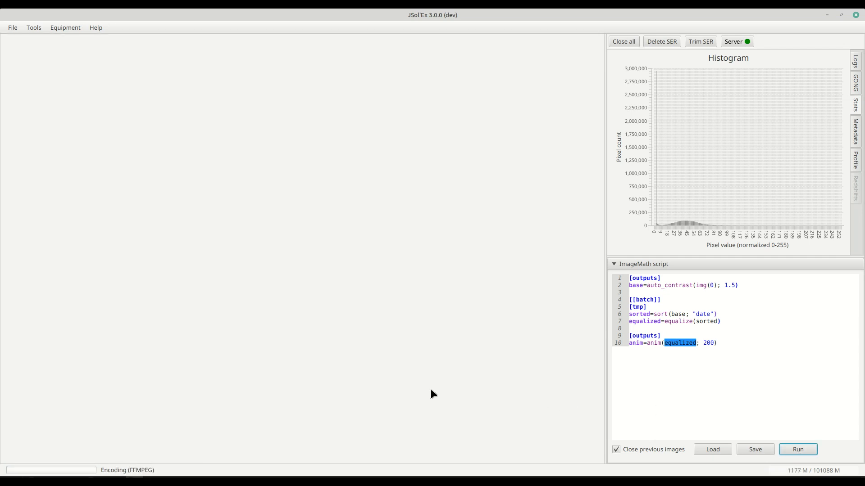
{"action": "left_click", "coordinate": [94, 458]}
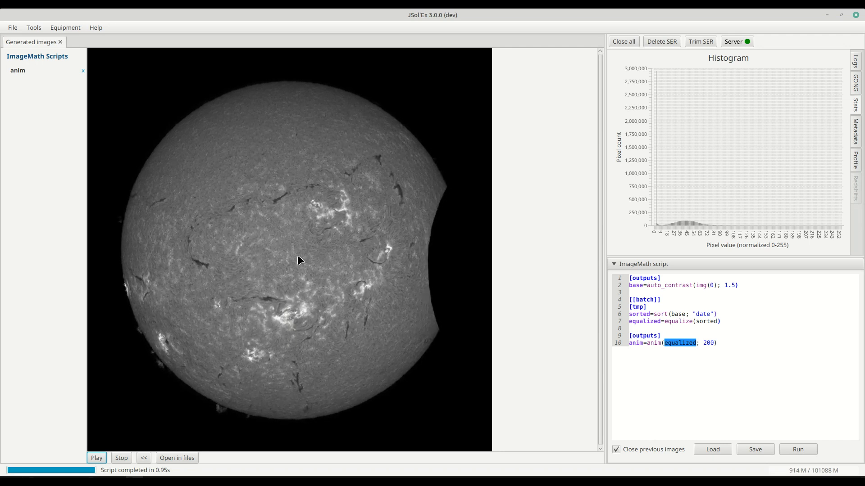
- Load the anim-v3.math script and point out the transition function with its images and steps arguments
{"action": "left_click", "coordinate": [717, 450]}
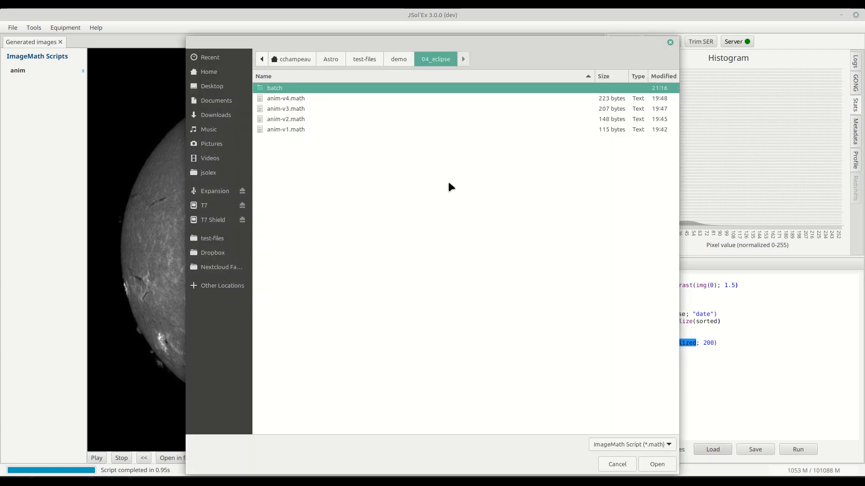
{"action": "double_click", "coordinate": [289, 109]}
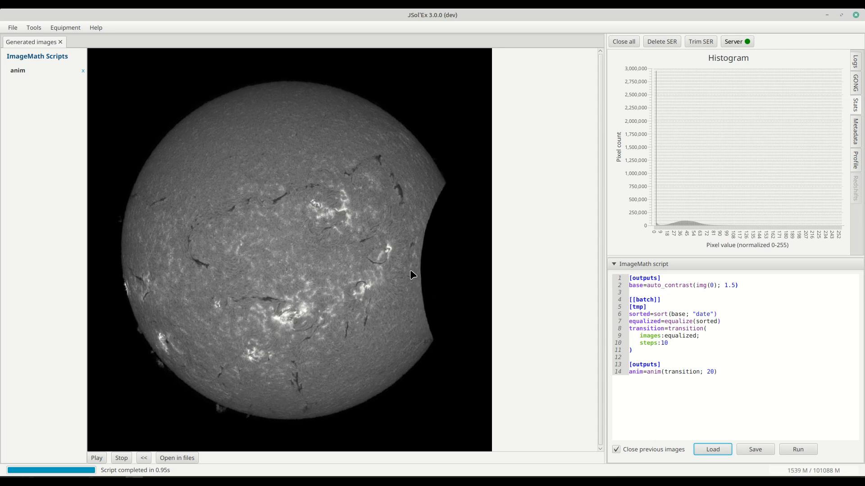
{"action": "double_click", "coordinate": [680, 329]}
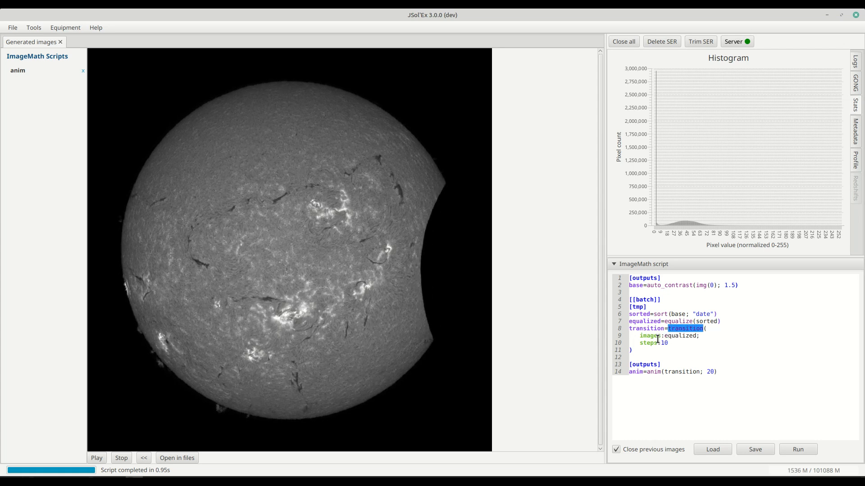
{"action": "double_click", "coordinate": [680, 336]}
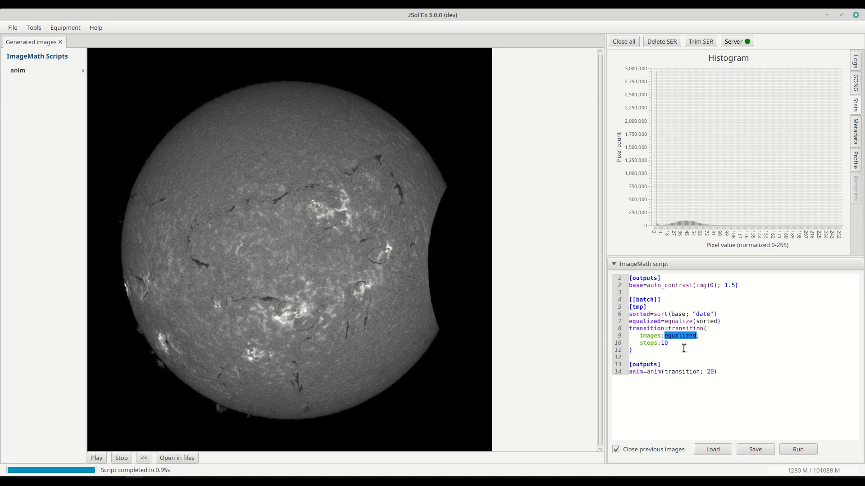
{"action": "double_click", "coordinate": [670, 343]}
{"action": "left_click", "coordinate": [671, 342]}
{"action": "left_click_drag", "start_coordinate": [639, 335], "coordinate": [659, 343]}
{"action": "double_click", "coordinate": [664, 336]}
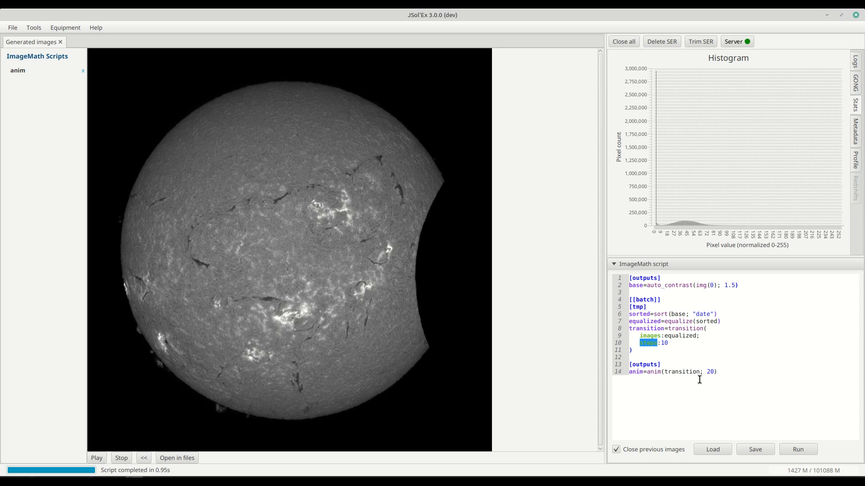
{"action": "left_click", "coordinate": [715, 372]}
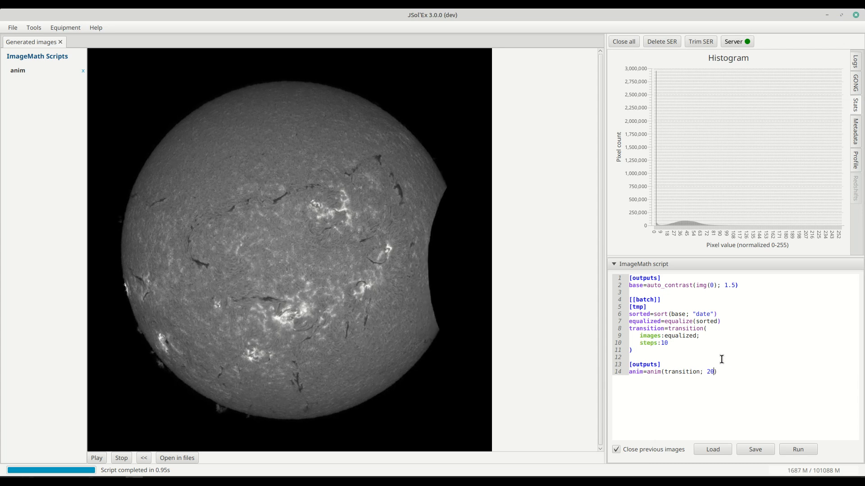
{"action": "type", "text": "0"}
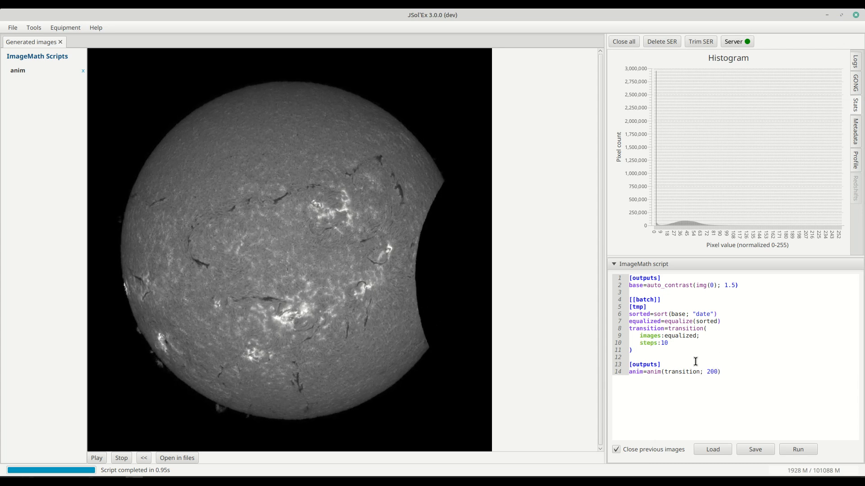
{"action": "key", "text": "BackSpace"}
- Run the script with the 10-step transition, and play and stop the resulting animation
{"action": "left_click", "coordinate": [797, 449]}
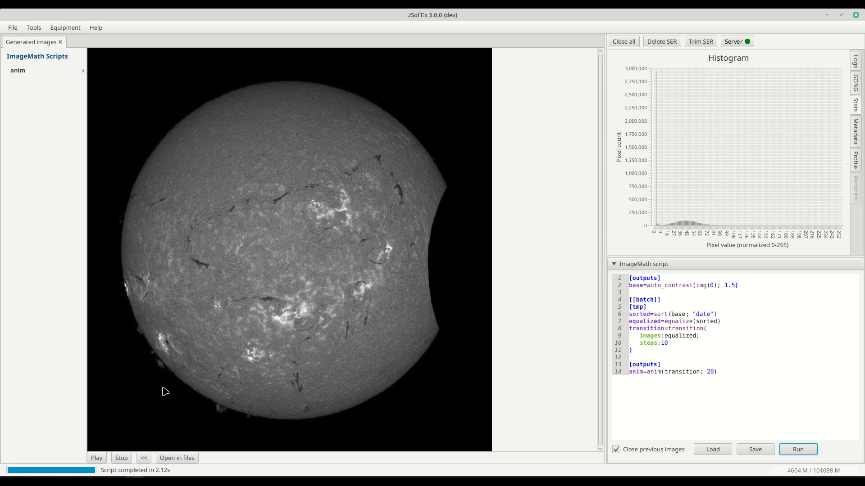
{"action": "left_click", "coordinate": [99, 455]}
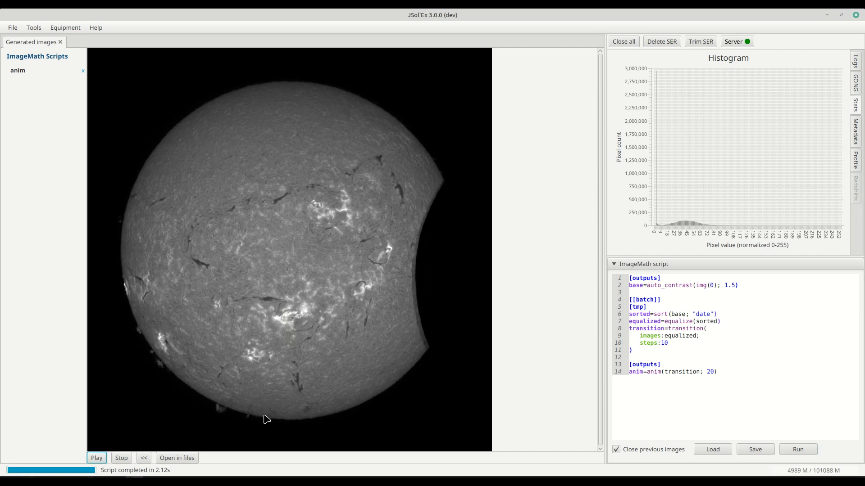
{"action": "left_click", "coordinate": [121, 456]}
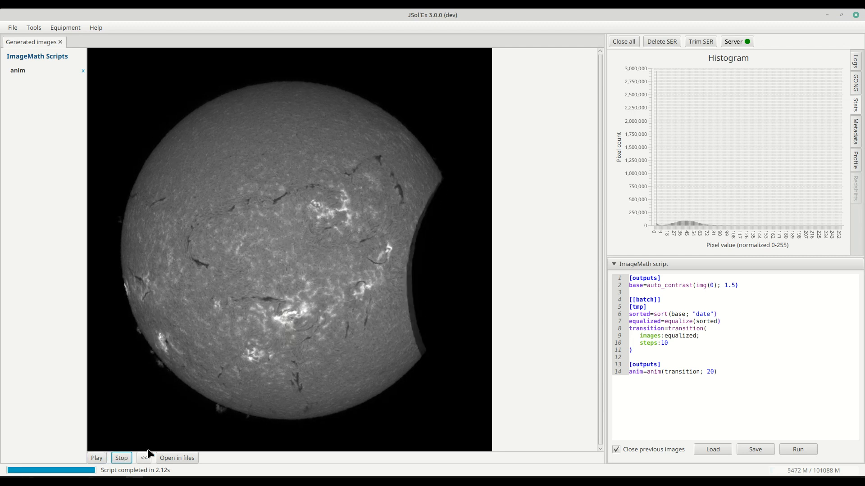
- Load the anim-v4.math script and point out the transition's "ipm" unit and its steps value of 10
{"action": "left_click", "coordinate": [713, 450]}
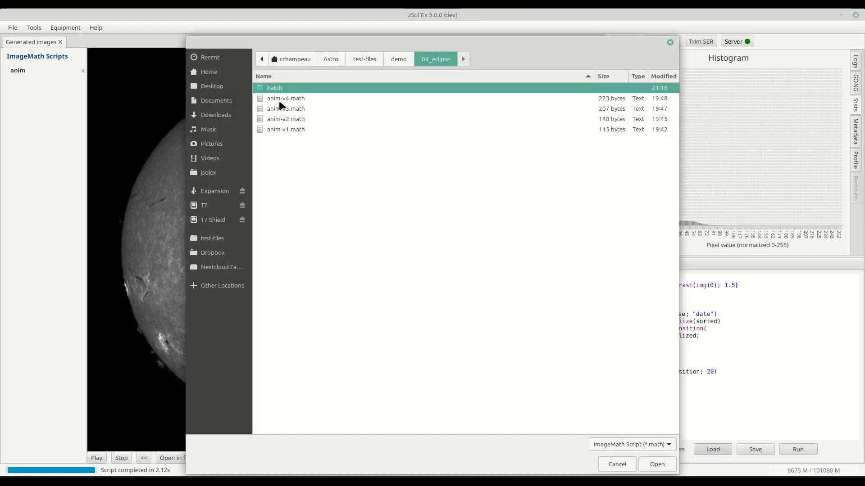
{"action": "double_click", "coordinate": [278, 98]}
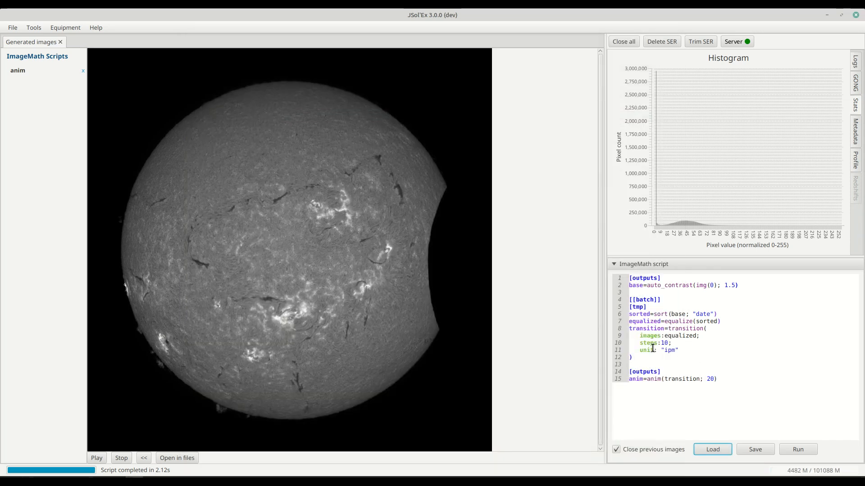
{"action": "left_click_drag", "start_coordinate": [640, 351], "coordinate": [702, 348]}
{"action": "left_click", "coordinate": [692, 352]}
{"action": "double_click", "coordinate": [670, 350]}
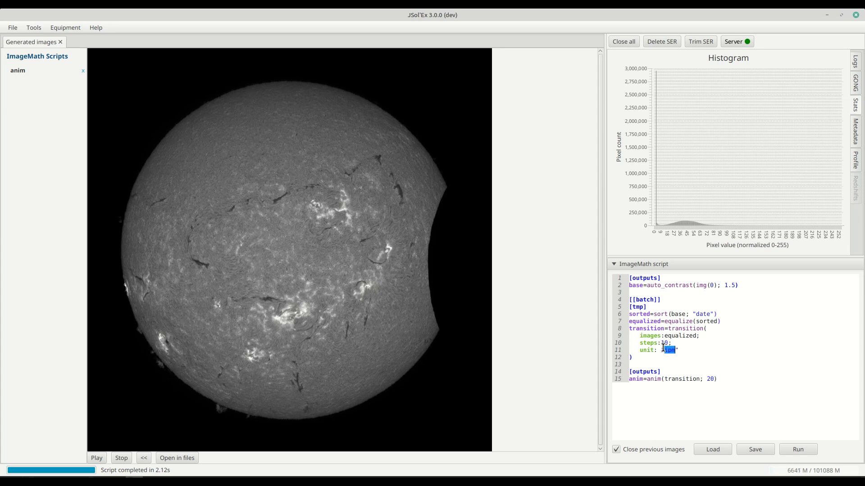
{"action": "double_click", "coordinate": [668, 343]}
- Run the script with the "ipm" transition unit, and play and stop the generated animation
{"action": "left_click", "coordinate": [801, 449]}
{"action": "left_click", "coordinate": [97, 458]}
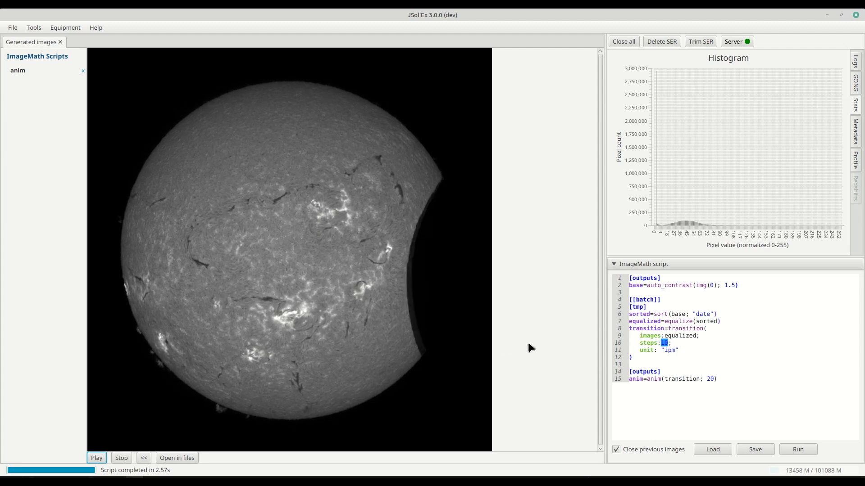
{"action": "left_click", "coordinate": [128, 461]}
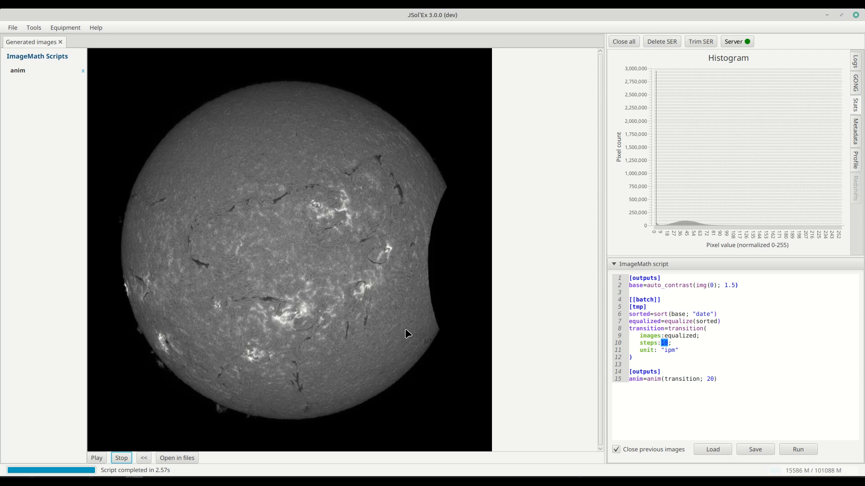
{"action": "left_click", "coordinate": [101, 31]}
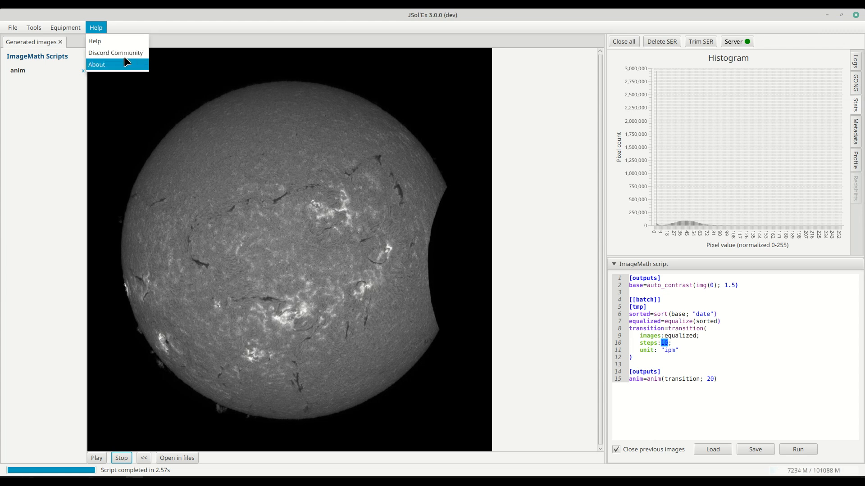
{"action": "left_click", "coordinate": [69, 114]}
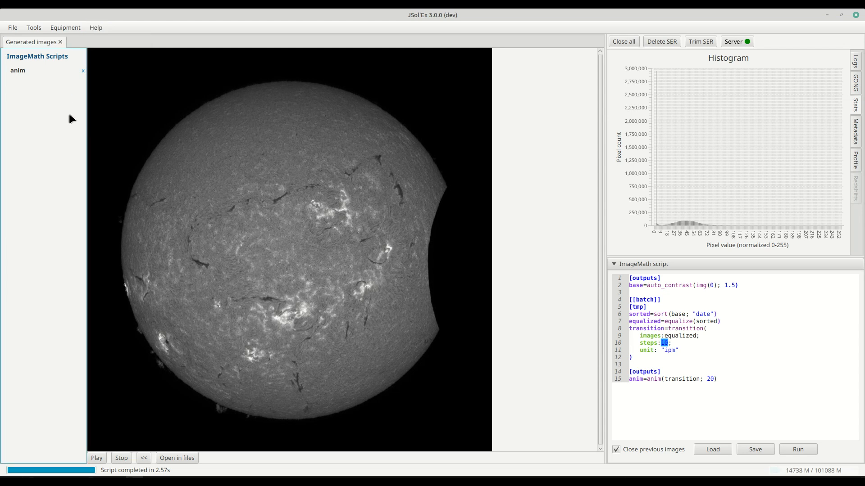